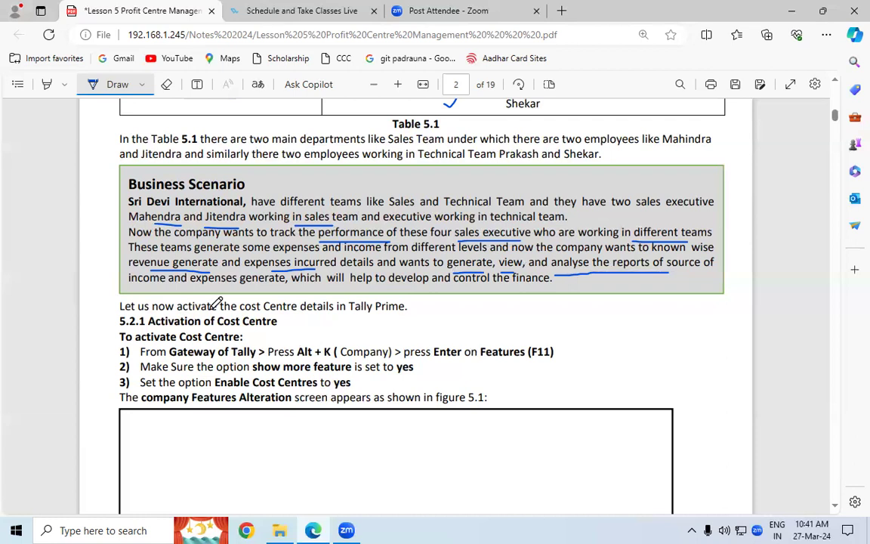
Underline "income", "expenses generate" and "control the finance" in the last line of the Business Scenario box
left_click_drag(128, 286, 287, 286)
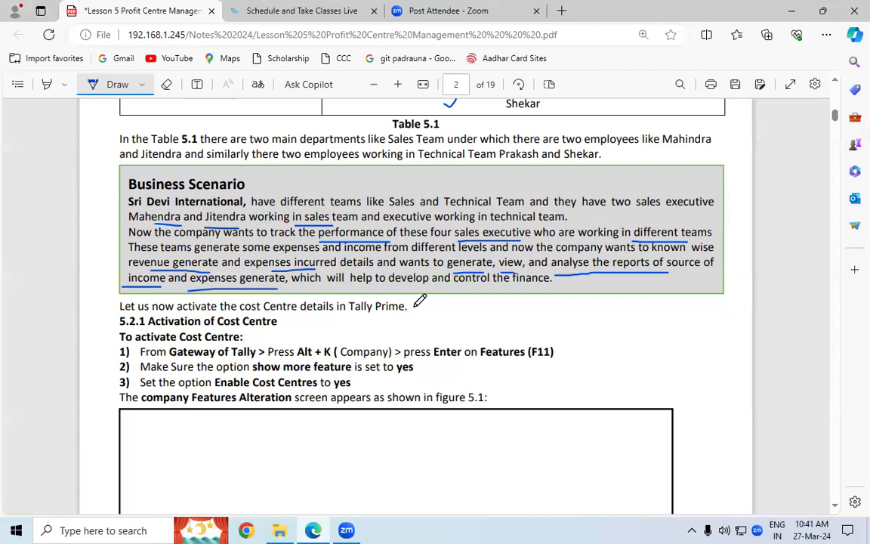
left_click_drag(453, 284, 552, 283)
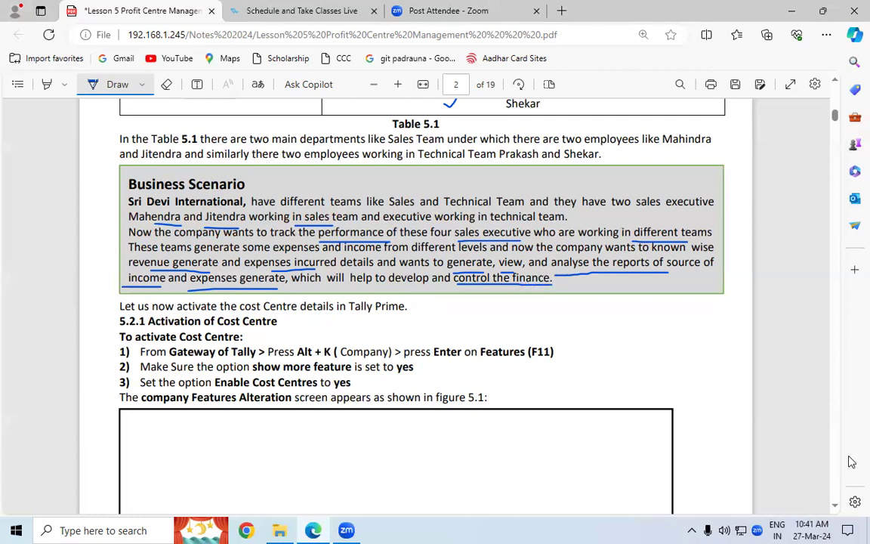
Underline "Cost Centre" in heading 5.2.1 and the key terms in activation steps 1 and 3, including Gateway of Tally, Enable Cost Centres and yes
left_click(836, 506)
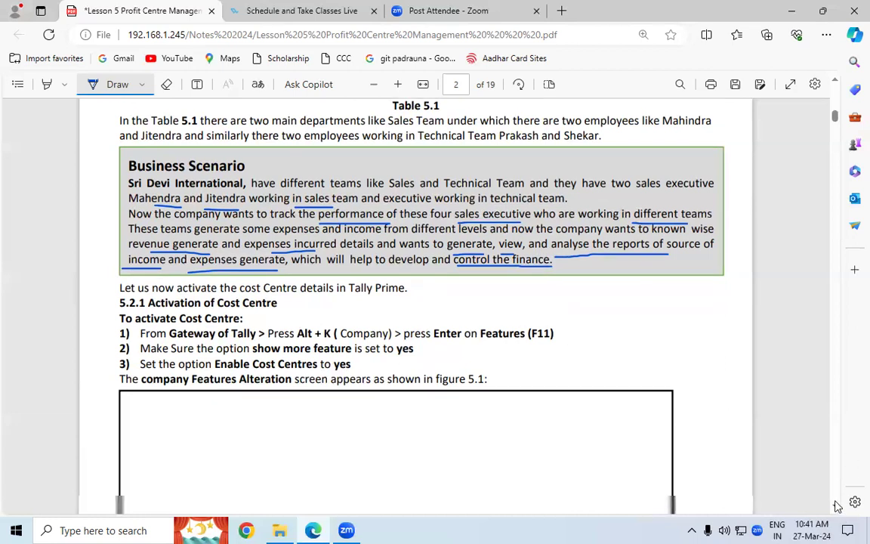
scroll(793, 479, "down", 3)
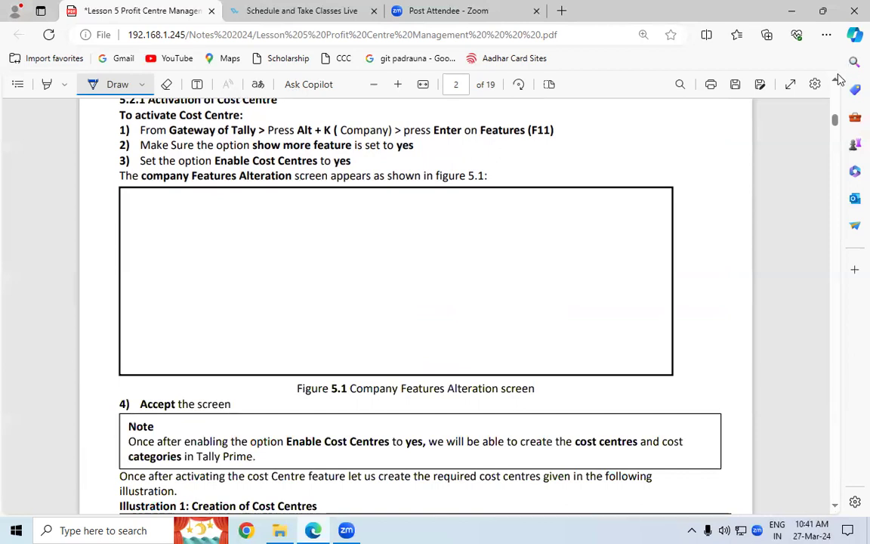
scroll(178, 219, "up", 1)
left_click_drag(218, 161, 276, 160)
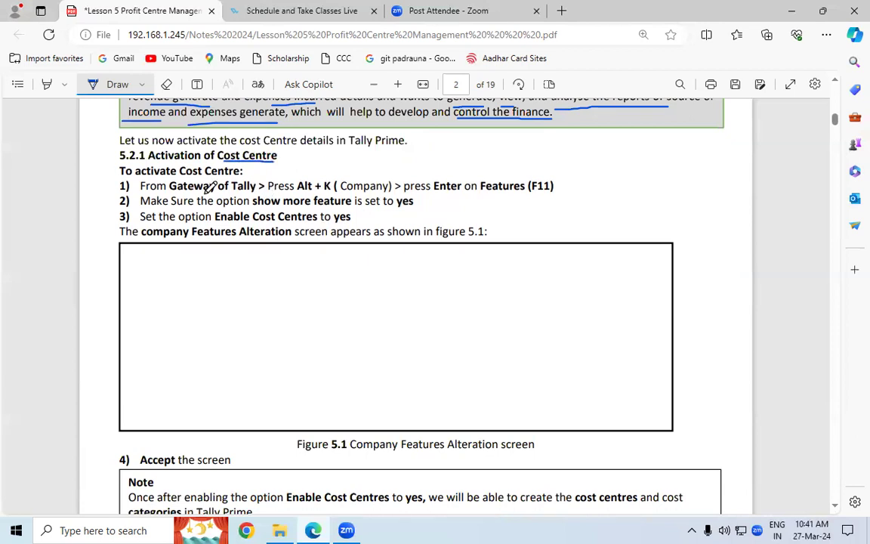
left_click_drag(201, 196, 230, 197)
left_click_drag(298, 194, 330, 193)
left_click_drag(217, 222, 274, 221)
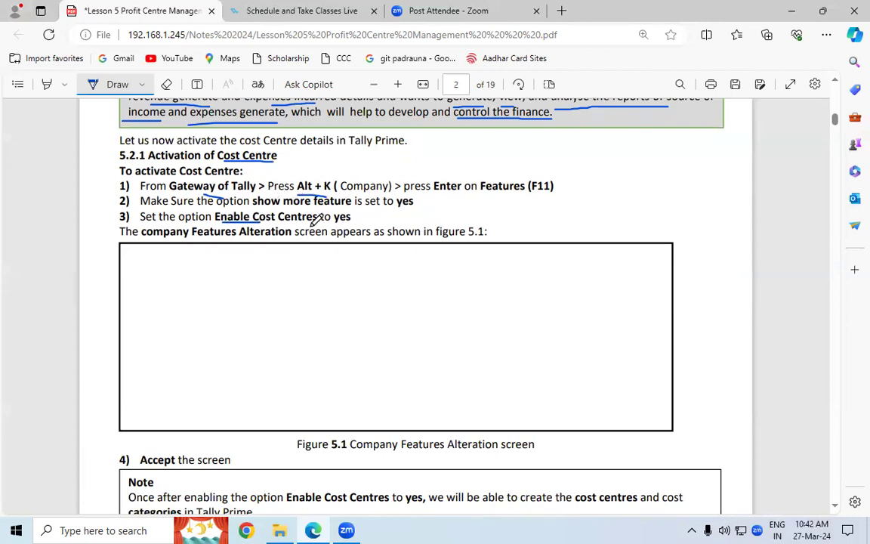
left_click_drag(331, 228, 352, 228)
Launch TallyPrime in Educational Mode and skip the TallyVault password request to reach the company list
key("super+d")
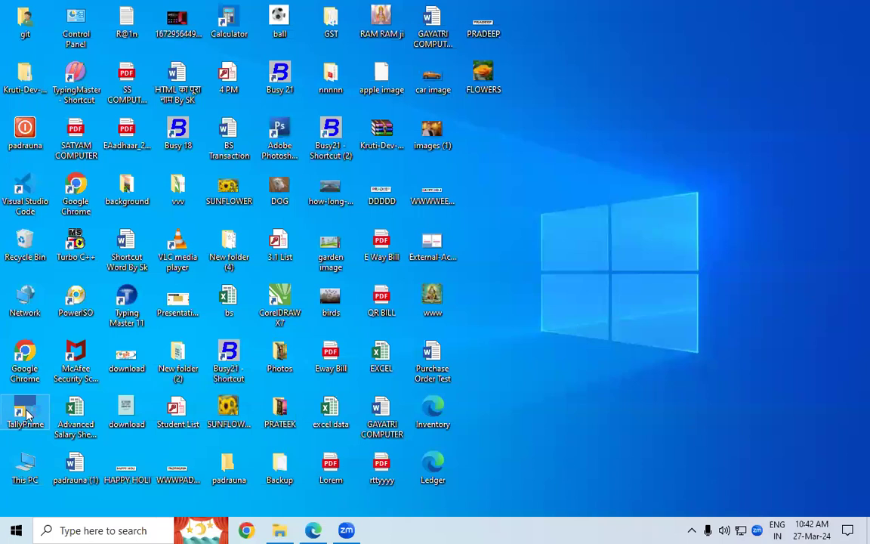
double_click(26, 413)
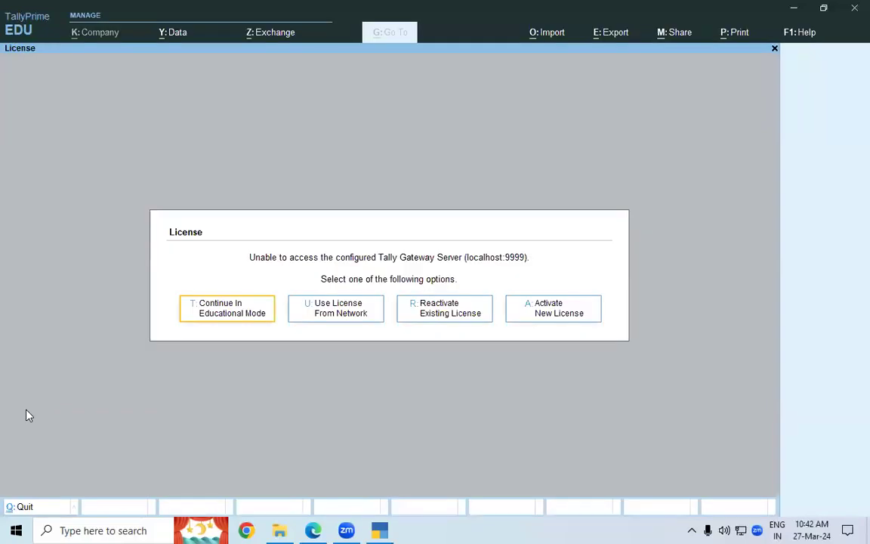
key("Return")
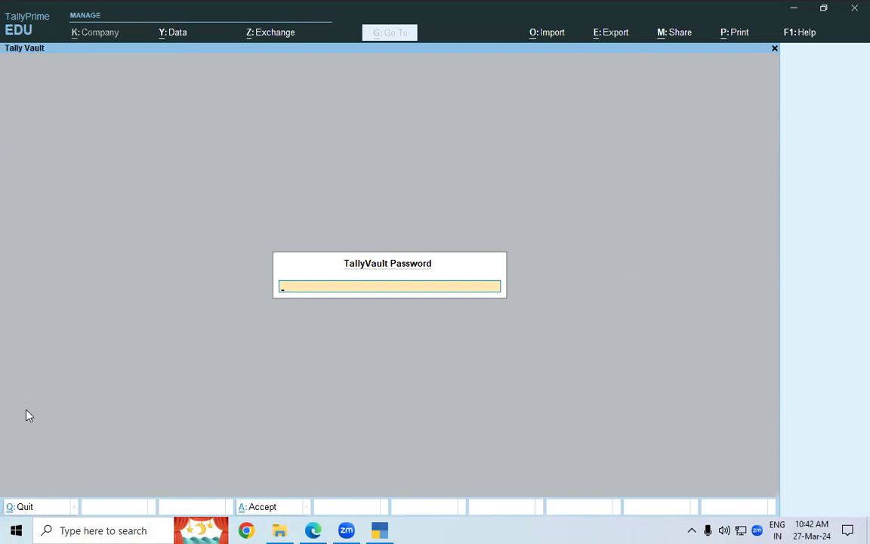
key("Escape")
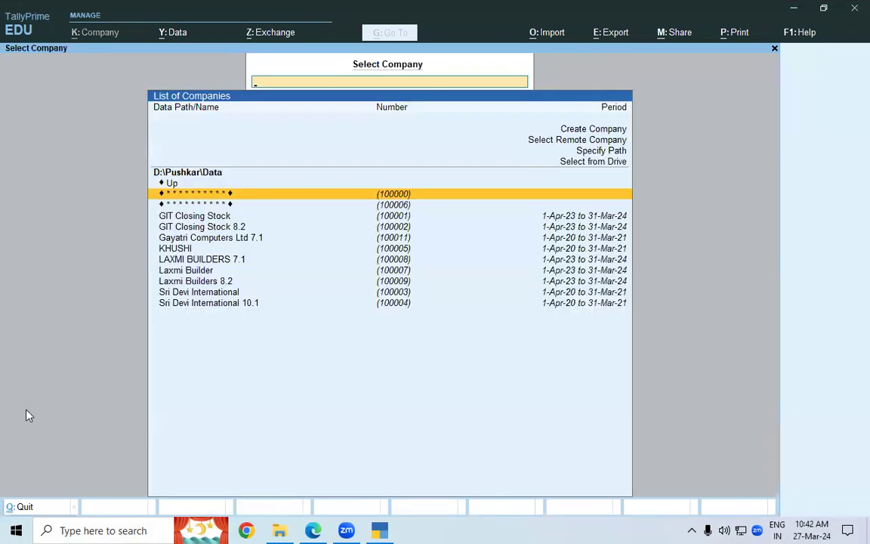
Load the company Sri Devi International 10.1 from the list of companies
key("Down")
key("Down")
key("Down")
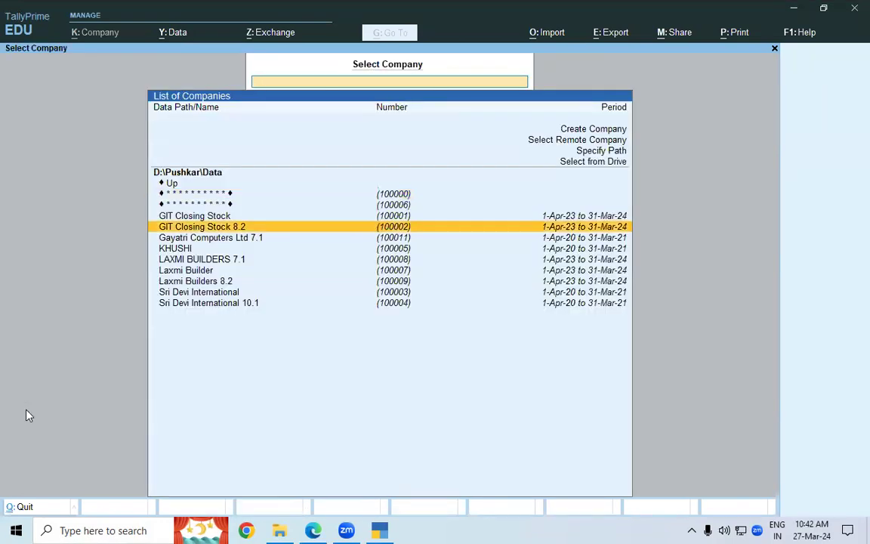
key("Down")
key("Down")
key("Down")
key("Down")
key("Down")
key("Down")
key("Down")
key("Return")
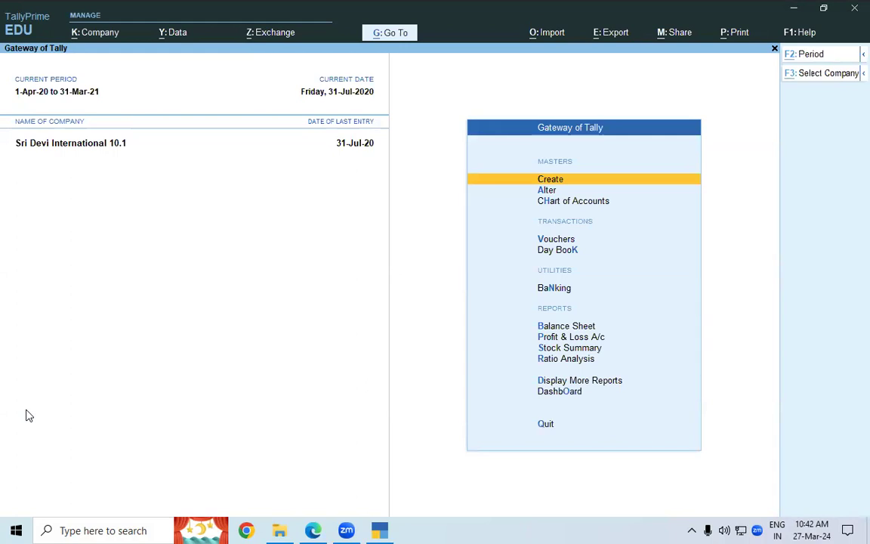
Switch to the lesson PDF in Edge and underline "Press" in activation step 1 and "Cost" in step 3
key("alt+Tab")
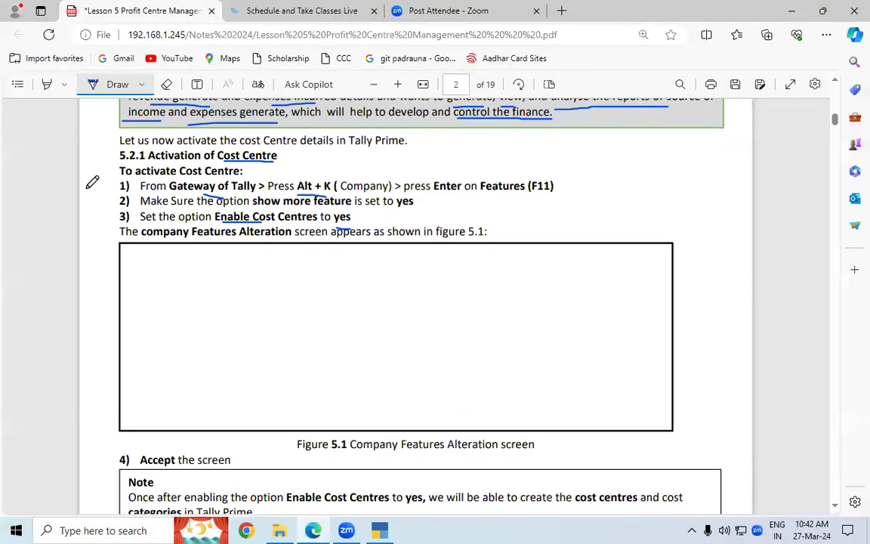
left_click_drag(268, 194, 294, 198)
left_click_drag(252, 221, 286, 219)
Switch to TallyPrime and set Enable Cost Centres to Yes in the company features
left_click(379, 530)
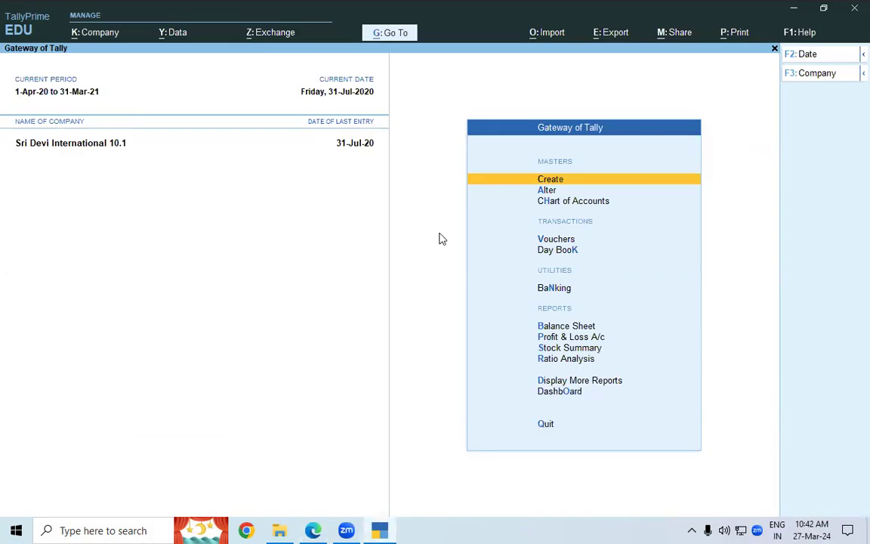
key("F11")
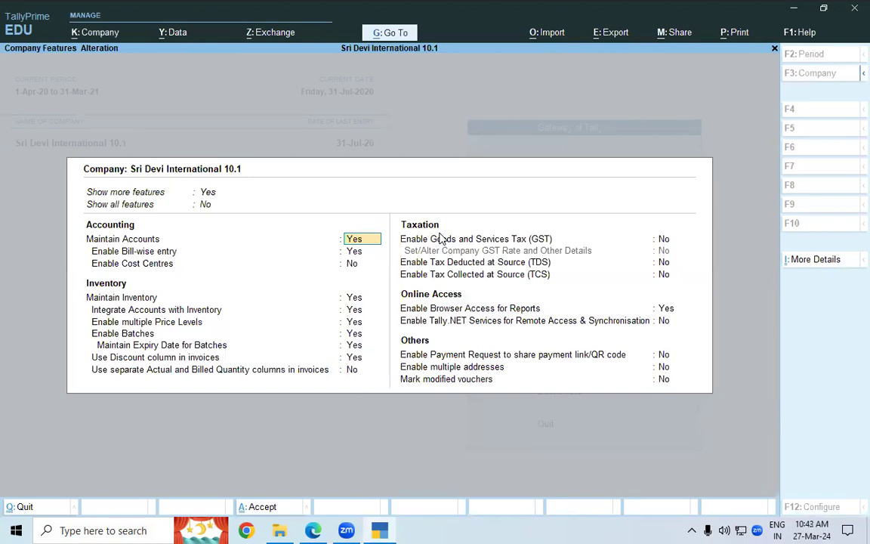
key("Return")
key("Return")
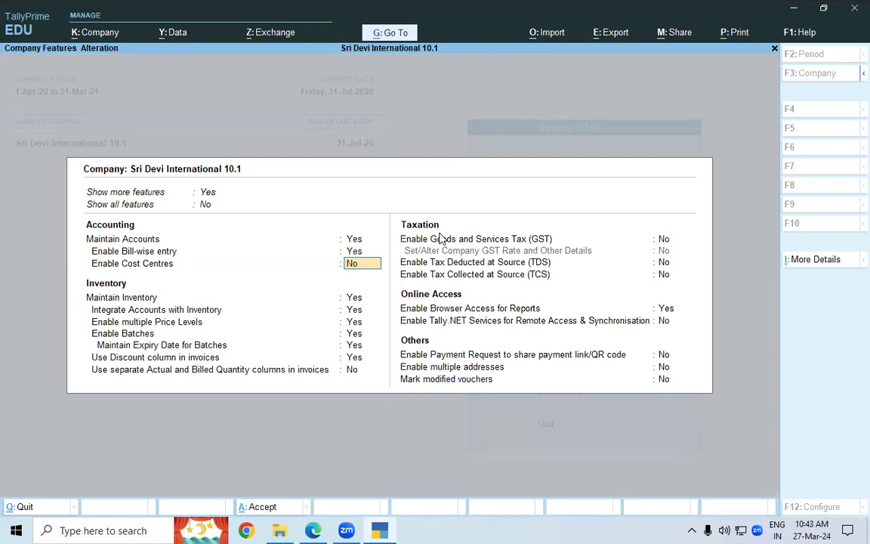
key("y")
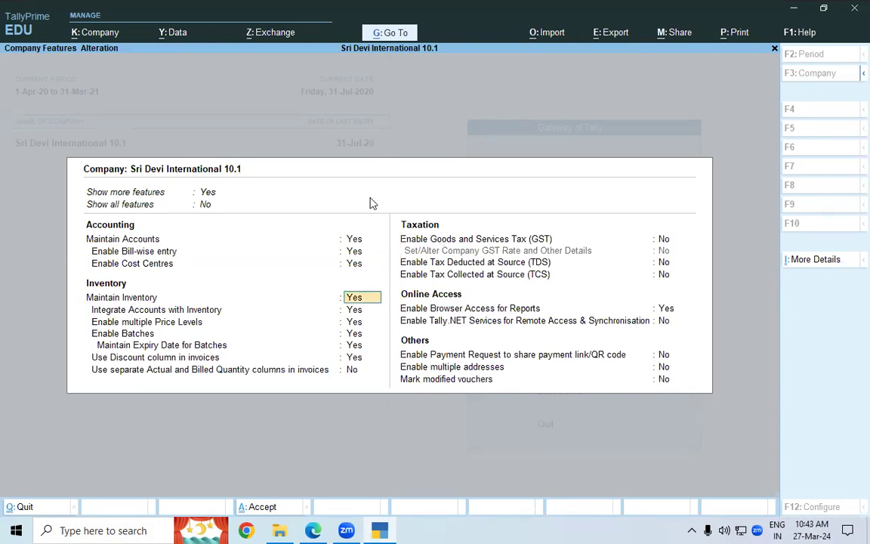
Set Show more features to No and back to Yes to compare the listed company features
left_click(209, 193)
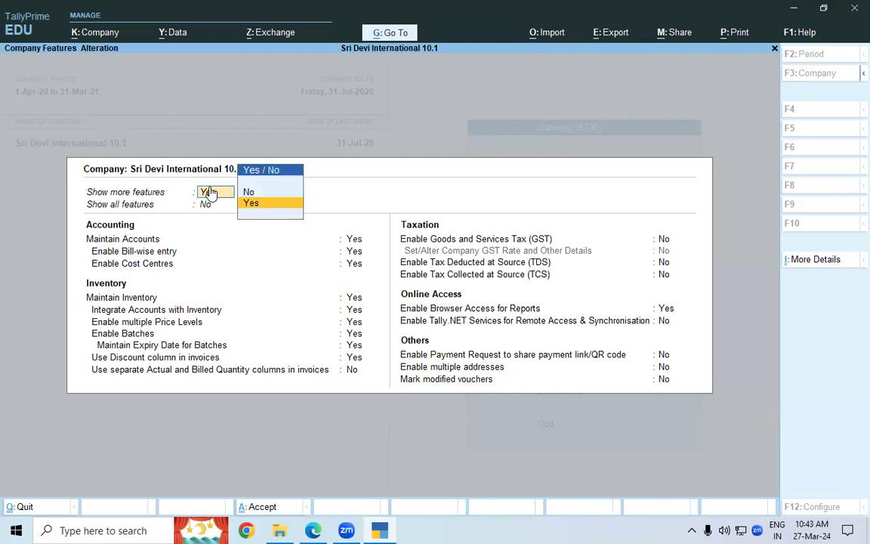
key("Up")
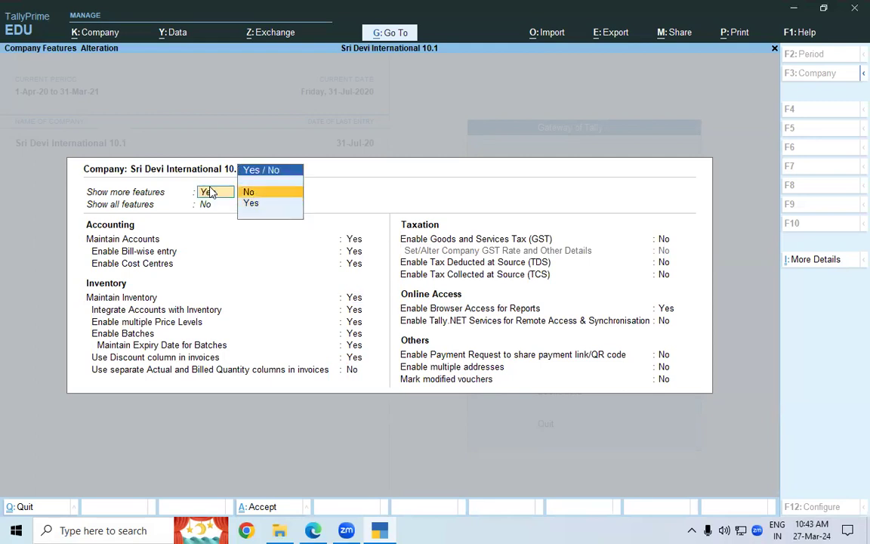
key("Return")
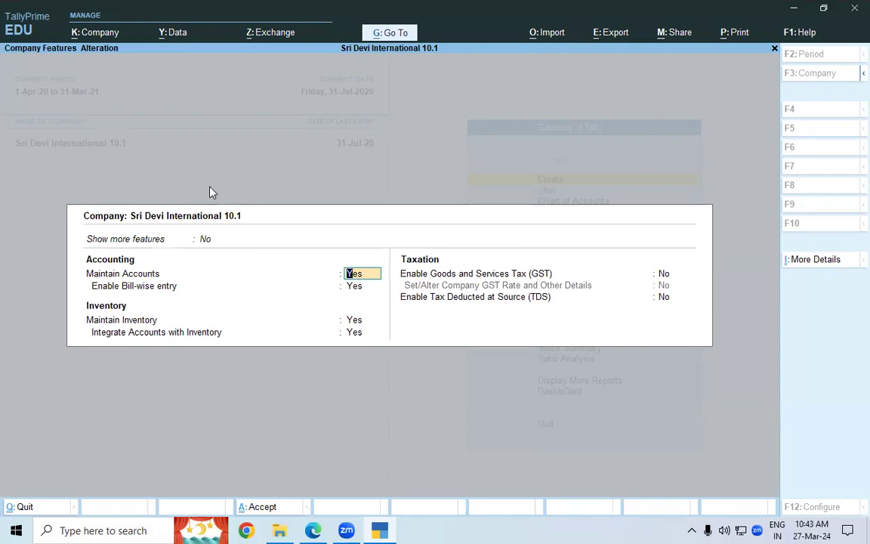
key("Up")
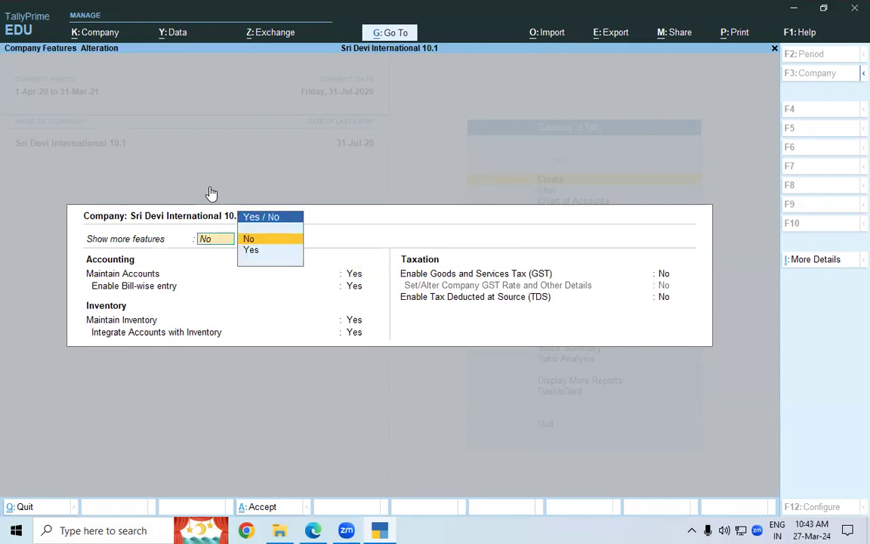
key("Down")
key("Return")
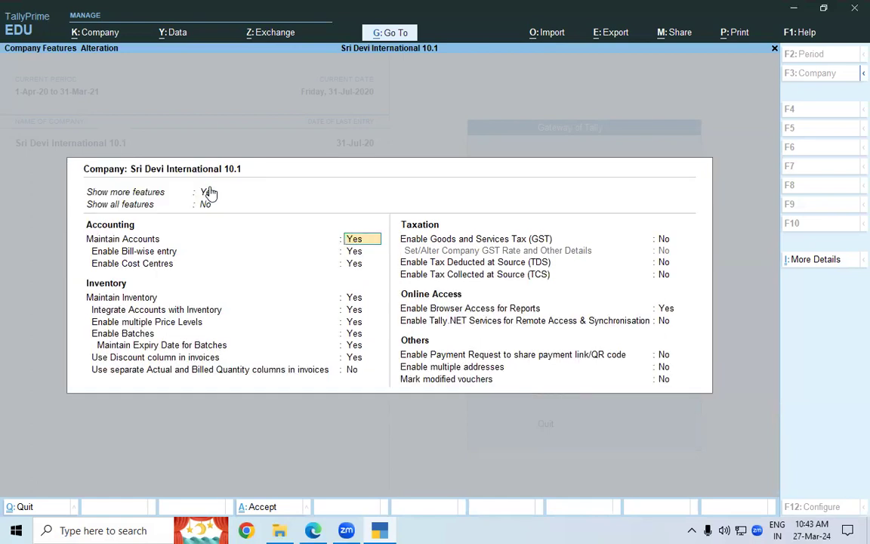
Check the Enable Cost Centres setting and accept the company features
key("Return")
key("Return")
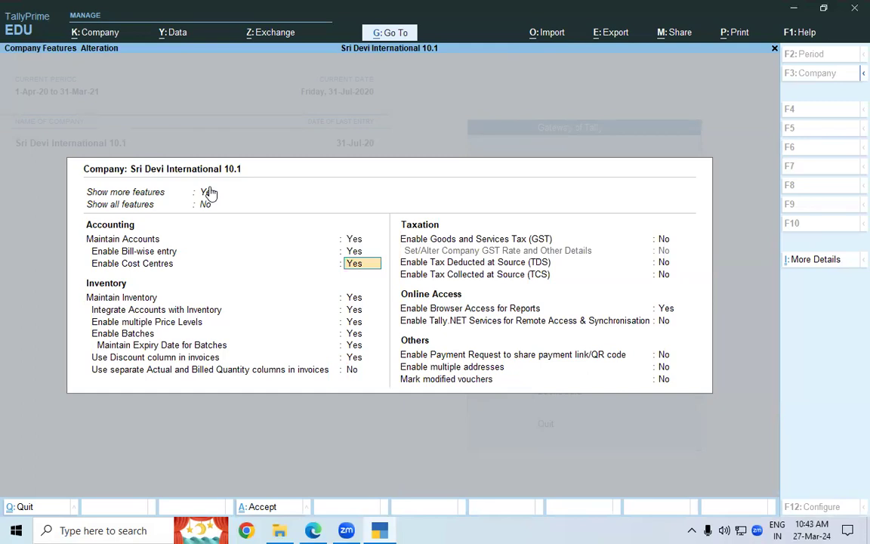
key("ctrl+a")
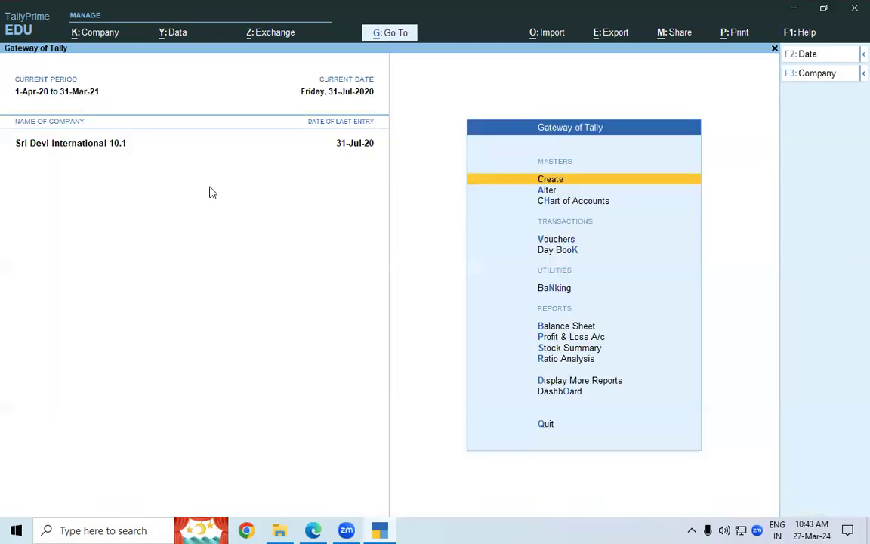
Switch to the lesson PDF in Edge, tick the Illustration 1 heading and underline Sales Team and Technical Team in Table 5.2
key("alt+Tab")
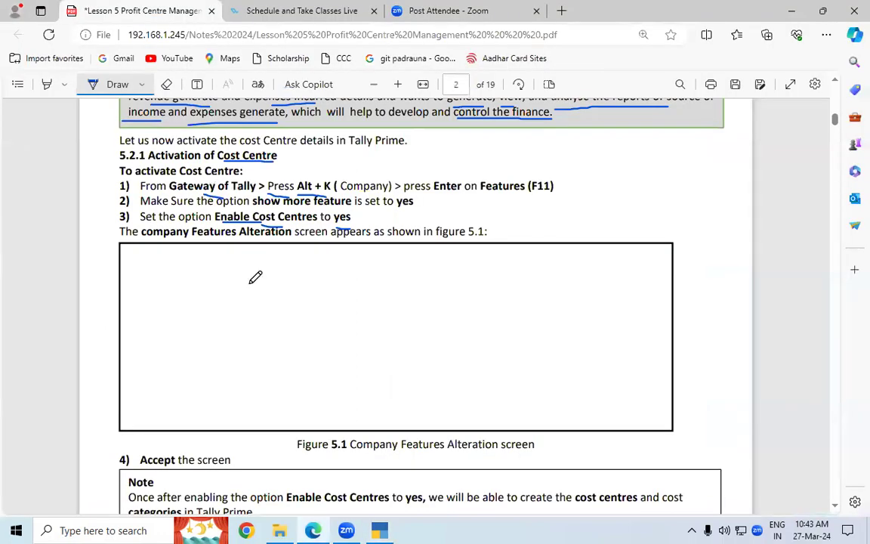
left_click(834, 507)
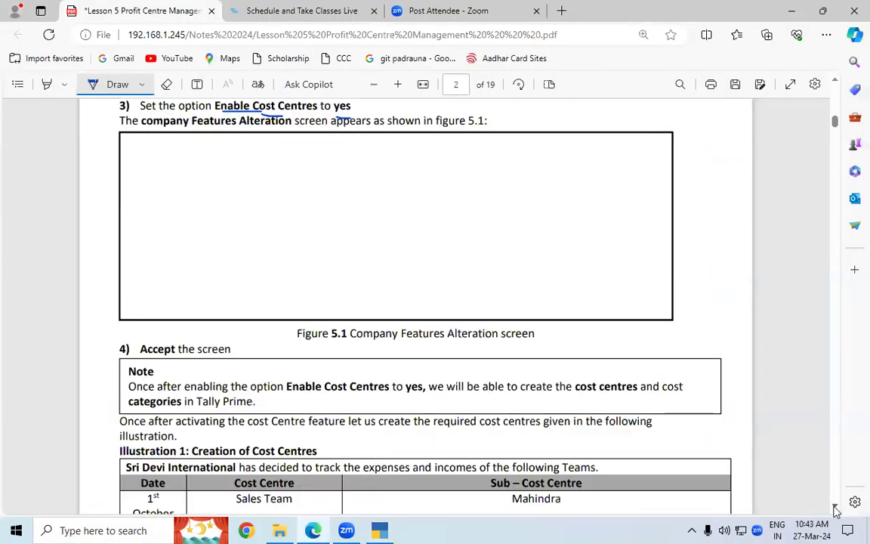
left_click(835, 509)
left_click(835, 509)
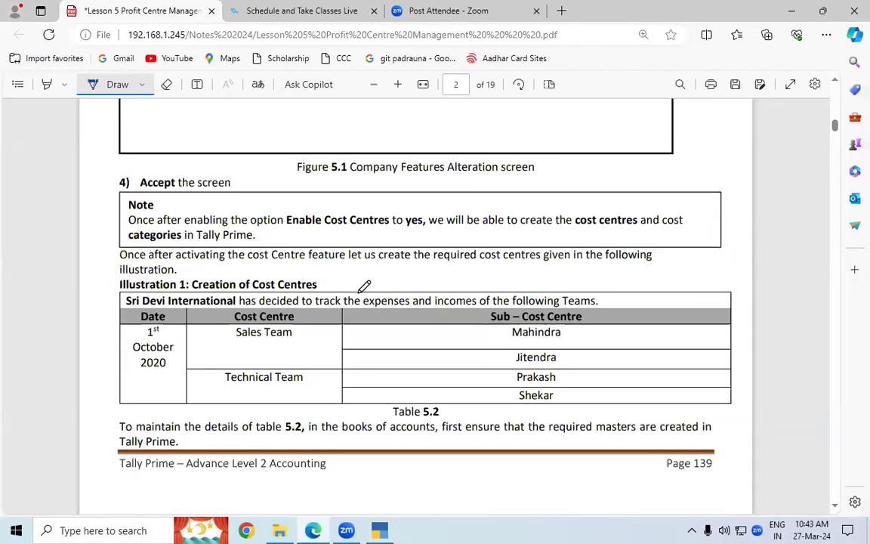
left_click_drag(330, 285, 356, 264)
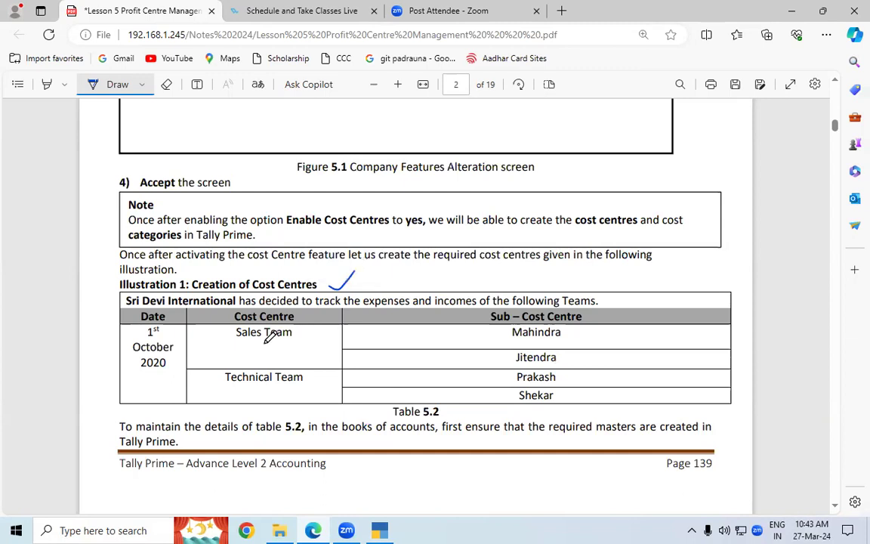
left_click_drag(232, 341, 292, 340)
left_click_drag(244, 385, 298, 384)
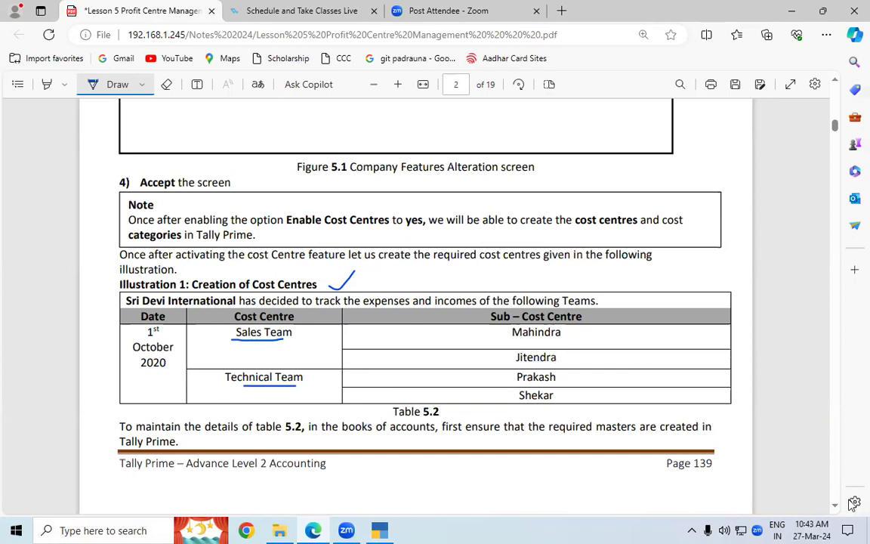
Underline the key terms in cost centre creation step 1 on page 3, plus Sales Team and Primary in Table 5.3
scroll(751, 457, "down", 1)
scroll(834, 508, "down", 5)
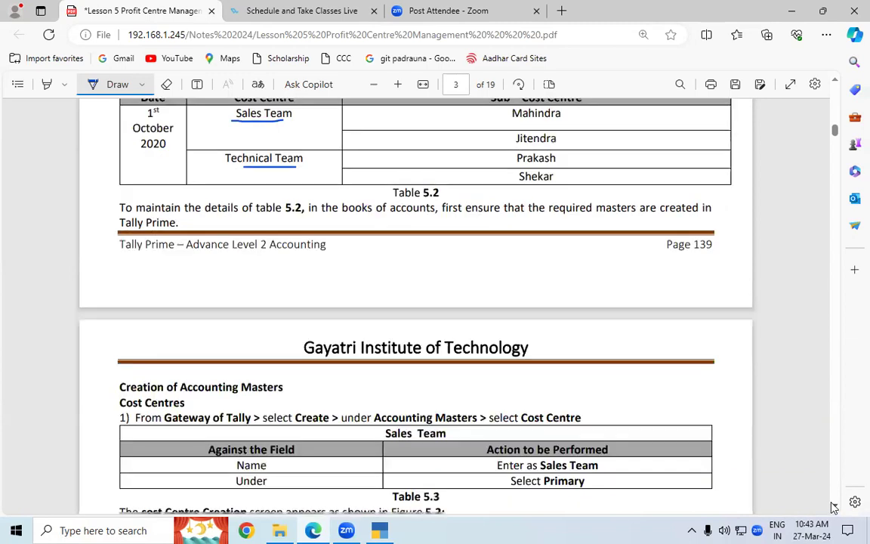
scroll(833, 507, "down", 3)
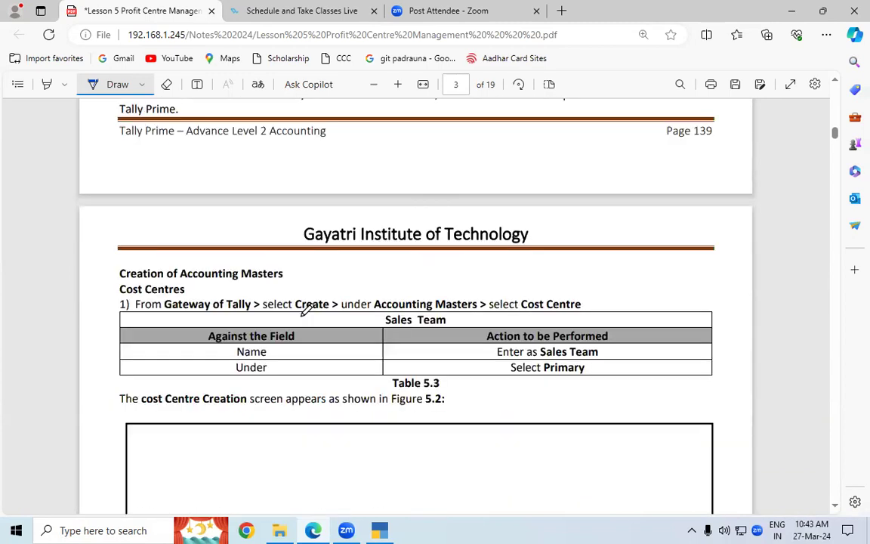
left_click_drag(227, 308, 251, 308)
left_click_drag(310, 317, 317, 317)
left_click_drag(440, 312, 446, 312)
left_click_drag(549, 318, 552, 318)
left_click_drag(398, 327, 408, 326)
left_click_drag(546, 359, 564, 359)
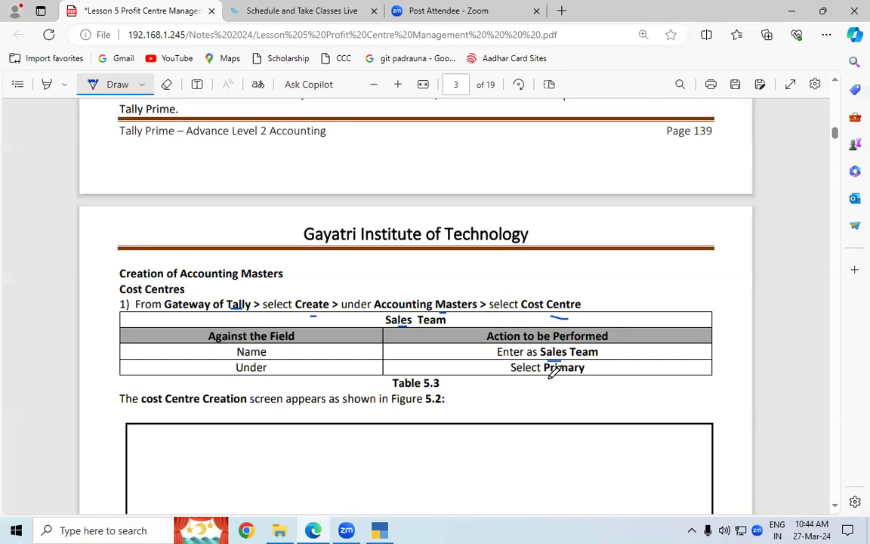
left_click_drag(547, 383, 567, 383)
Switch to TallyPrime and open the creation form for a new Cost Centre from the accounting masters
left_click(382, 529)
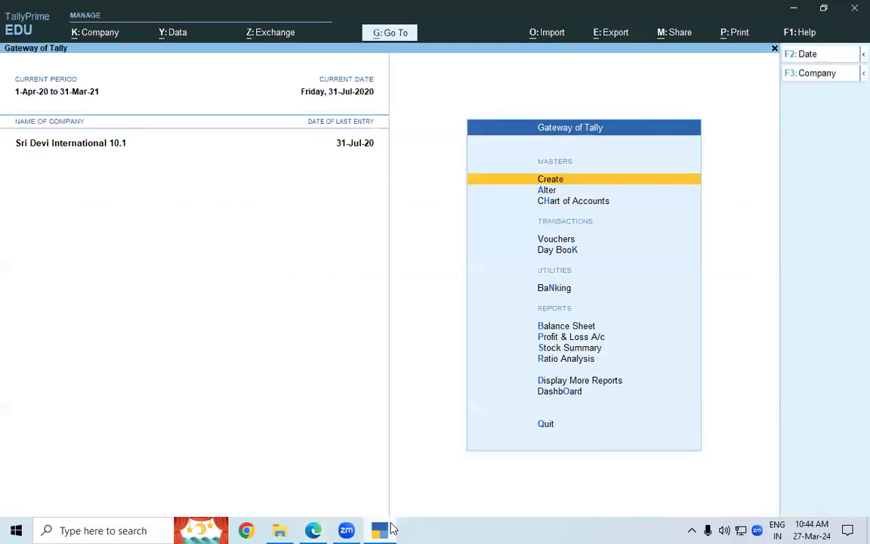
key("Return")
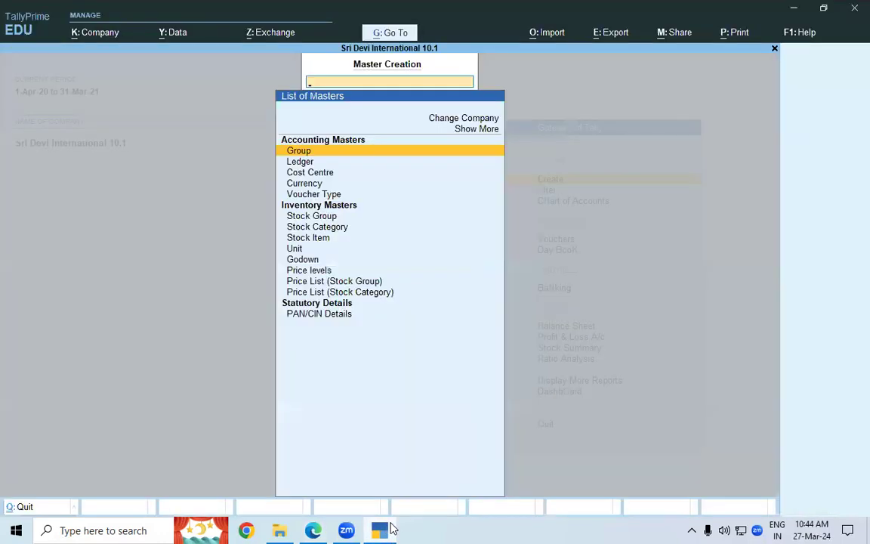
key("Down")
key("Down")
key("Down")
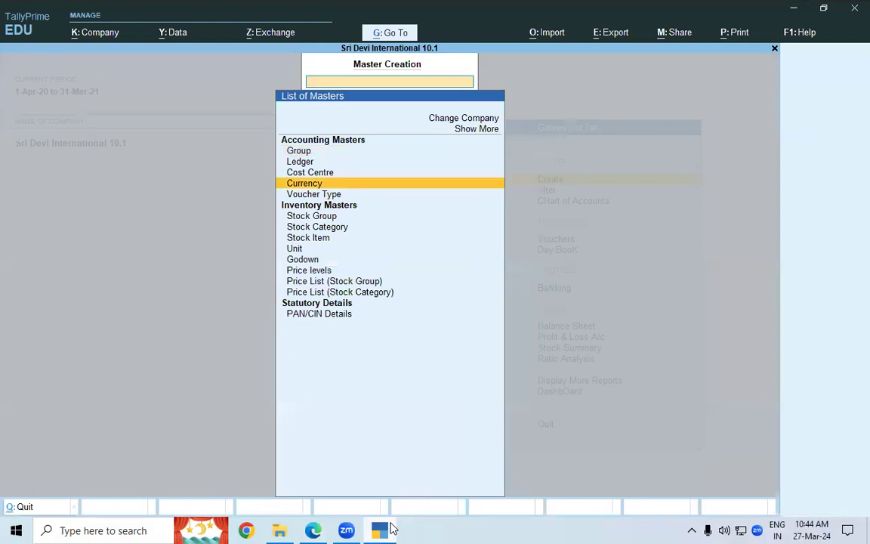
key("Up")
key("Return")
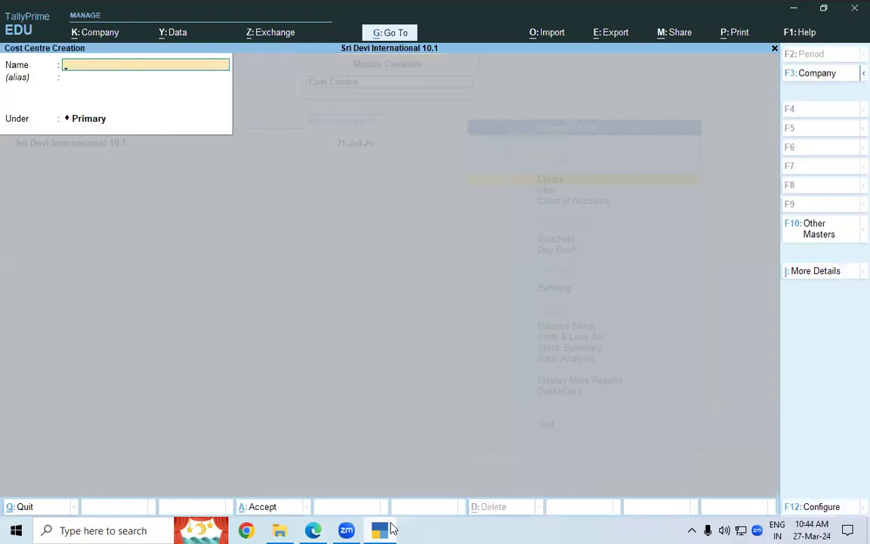
Create the Sales Team cost centre under Primary, checking the name against the lesson PDF
key("alt")
key("alt+Tab")
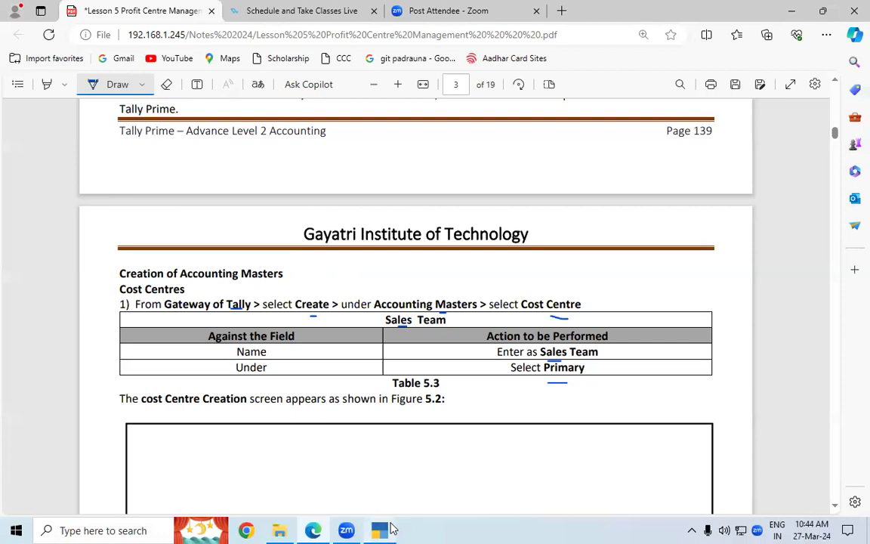
key("alt+Tab")
type("Sales Team")
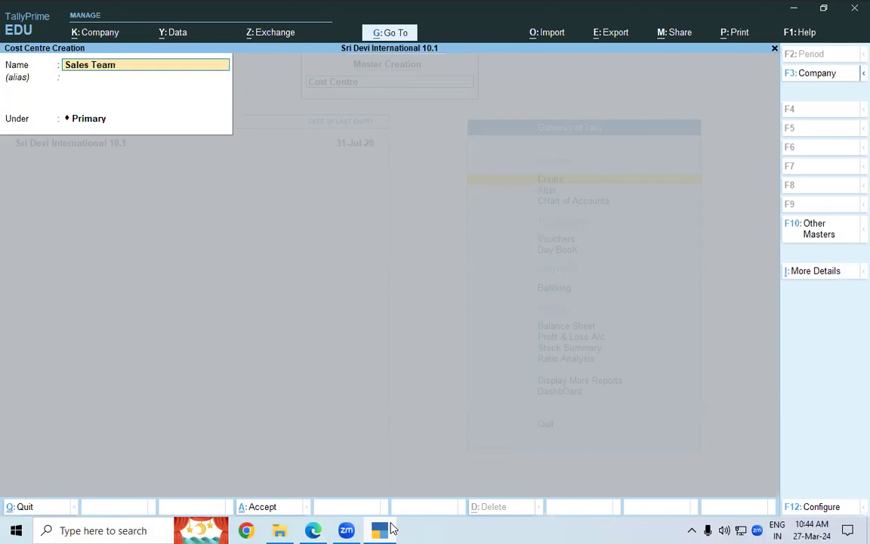
key("Return")
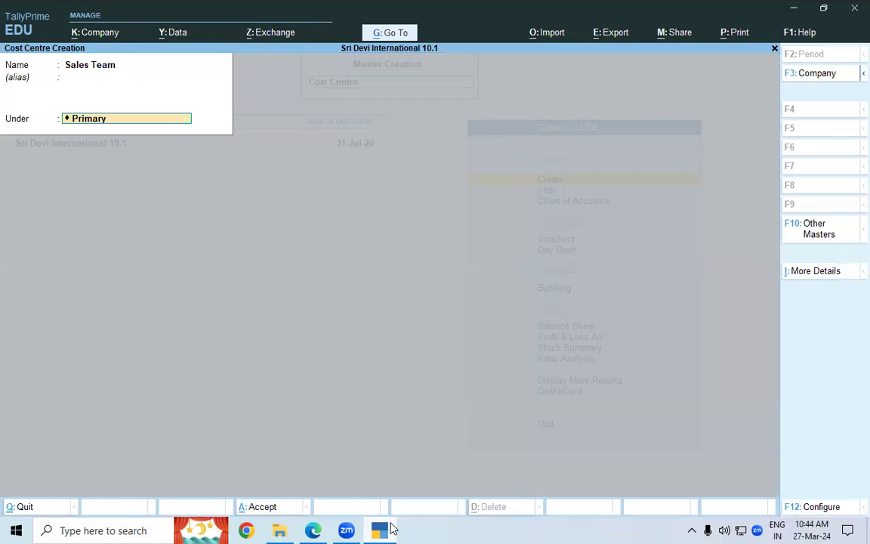
key("Return")
key("y")
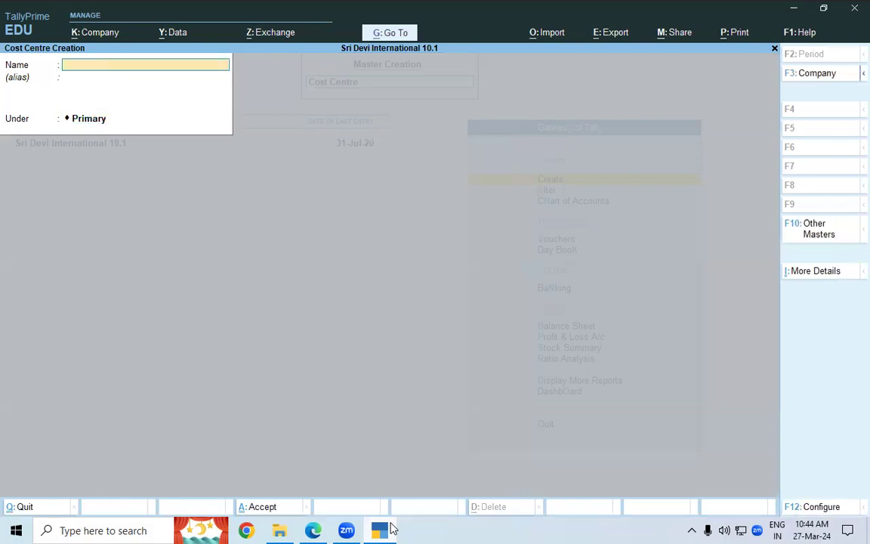
Create the Technical Team cost centre under Primary
type("Technical Team")
key("Return")
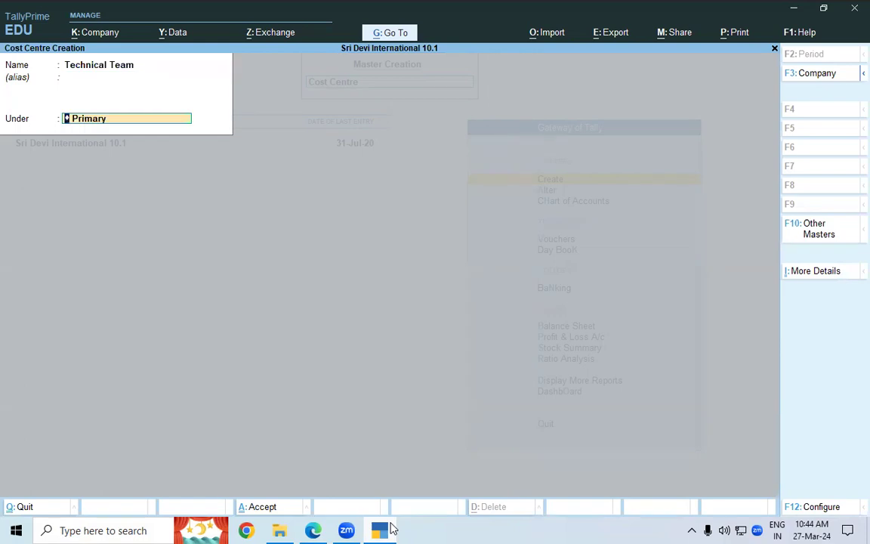
key("Return")
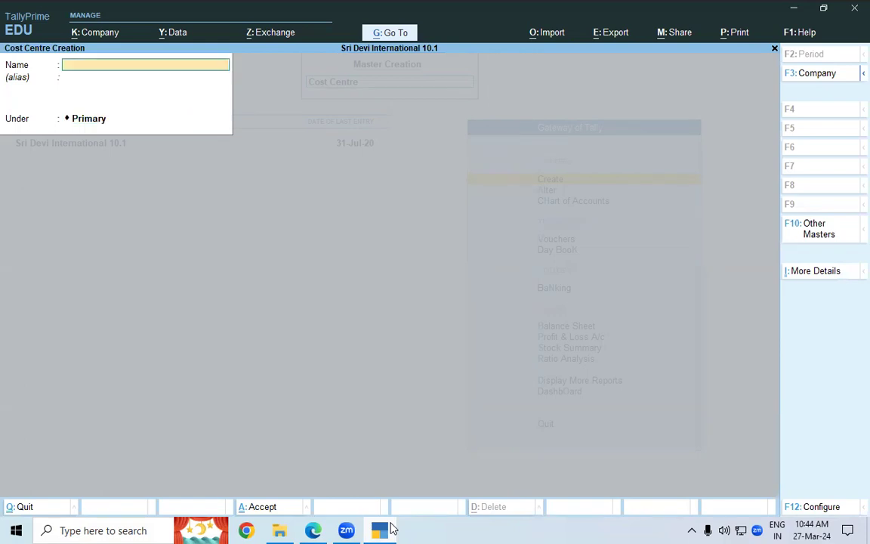
Switch to the lesson PDF and mark the first name in the activity's cost centre table with a short vertical pen stroke
left_click(382, 530)
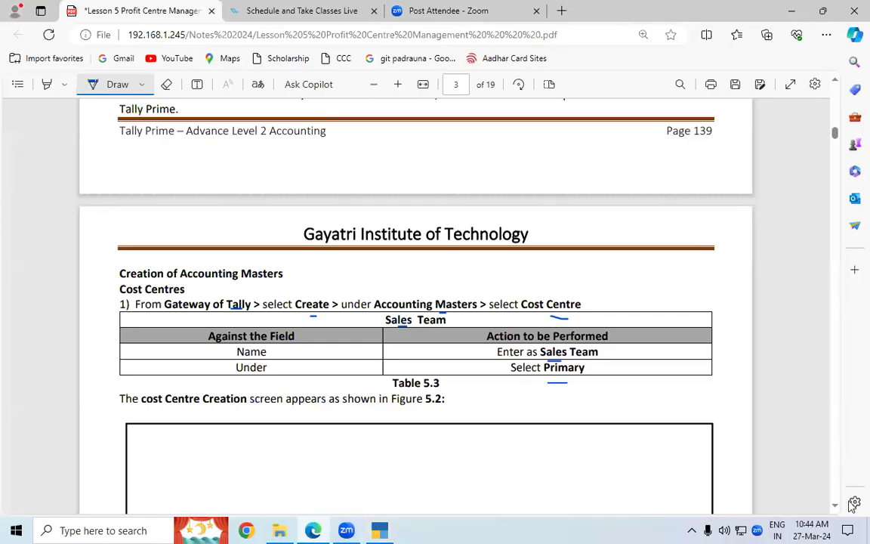
scroll(836, 506, "down", 2)
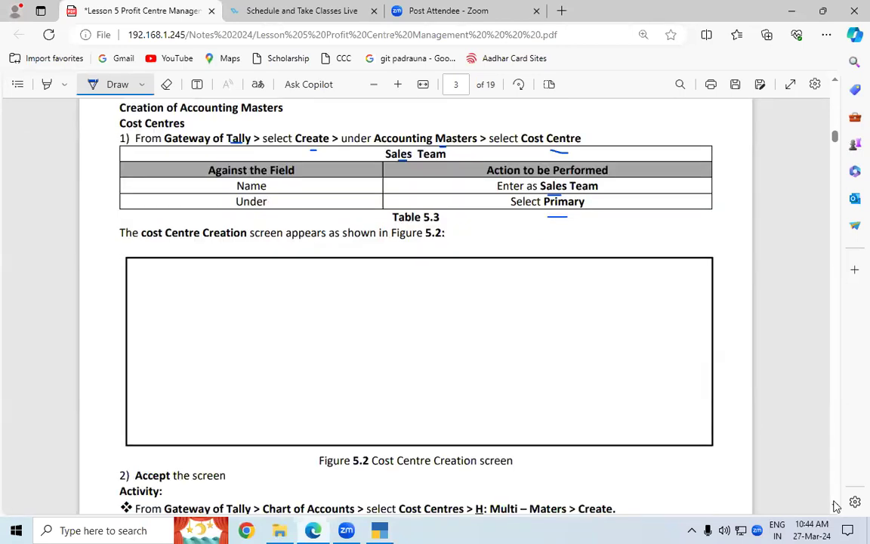
scroll(836, 506, "down", 1)
scroll(836, 506, "down", 1)
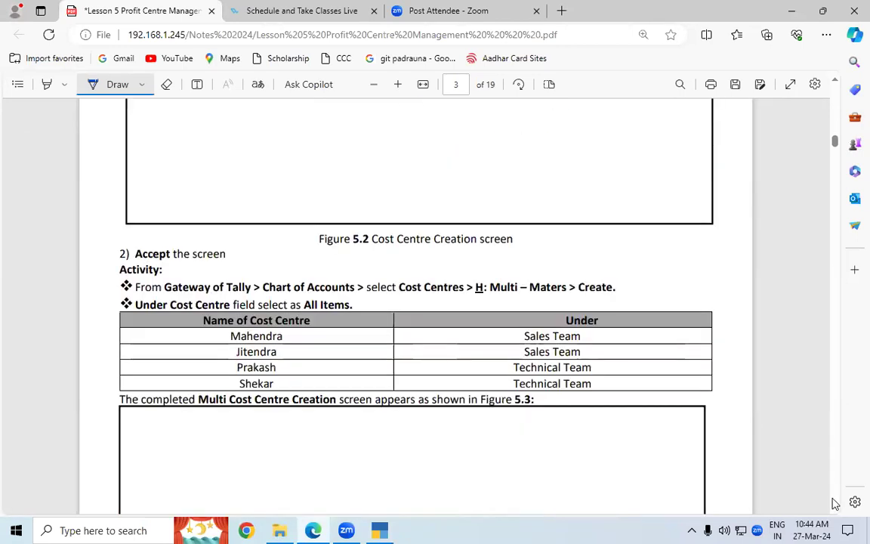
left_click_drag(289, 330, 290, 342)
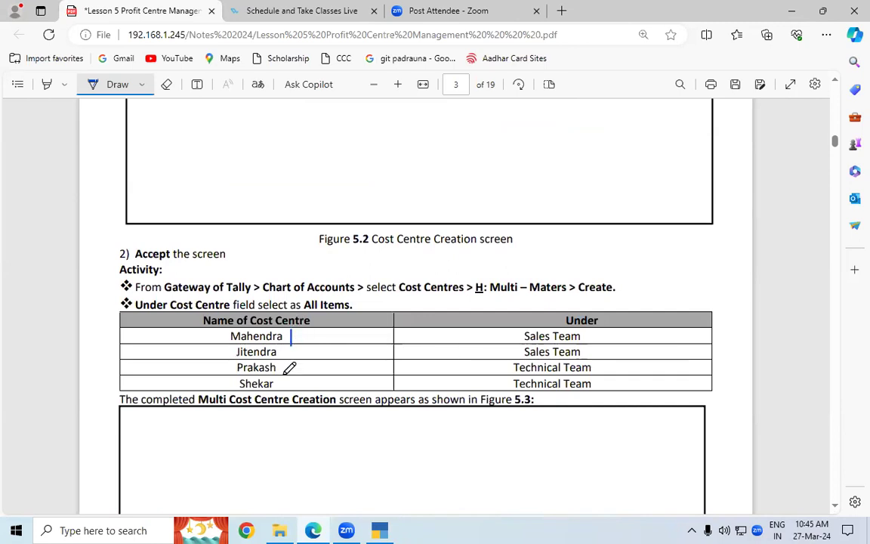
Copy the first name in the activity table into TallyPrime and create that person's cost centre under Sales Team
left_click(115, 87)
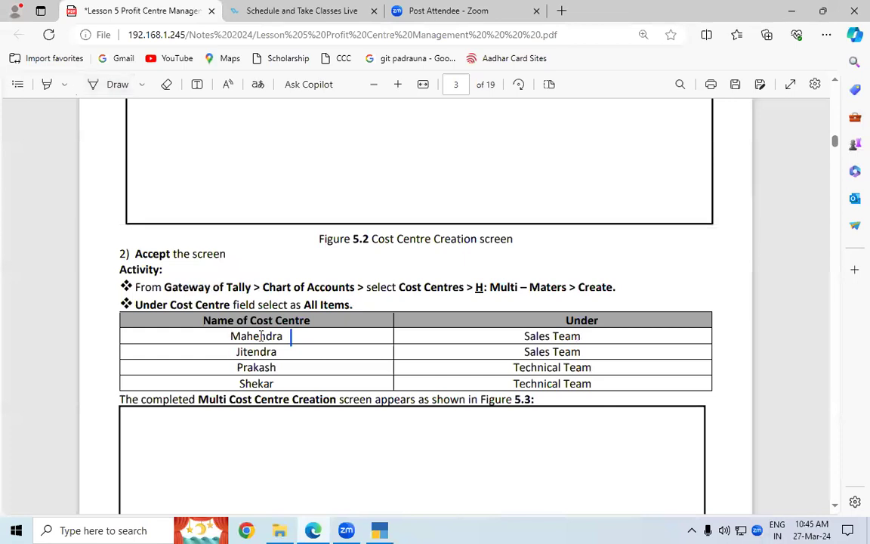
double_click(284, 337)
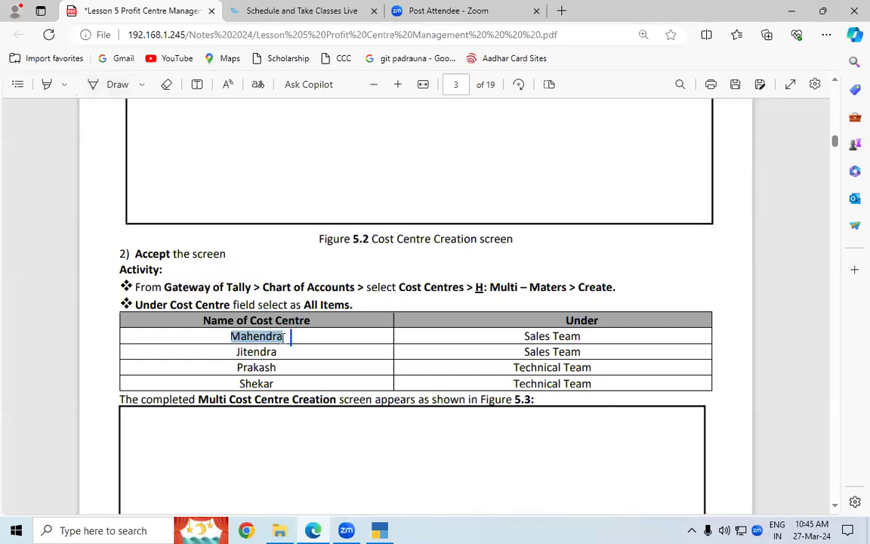
left_click(382, 529)
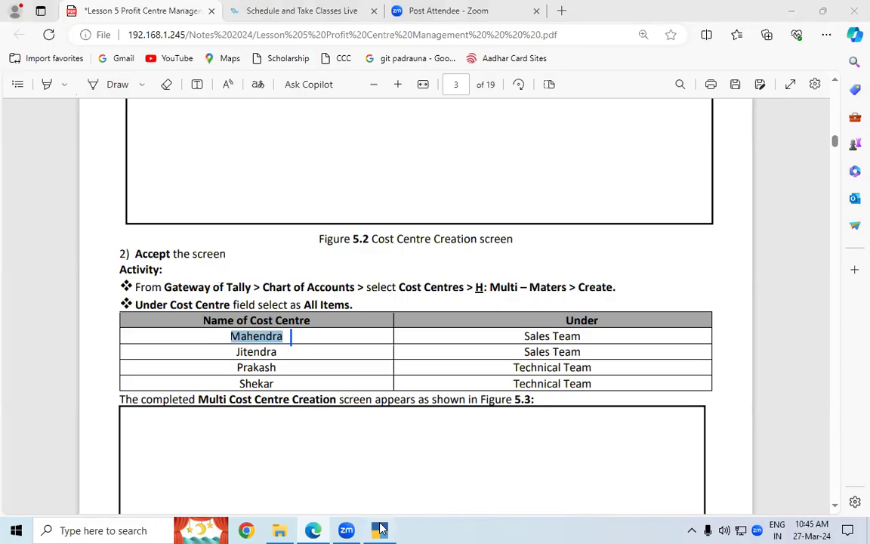
key("ctrl")
key("ctrl+alt+v")
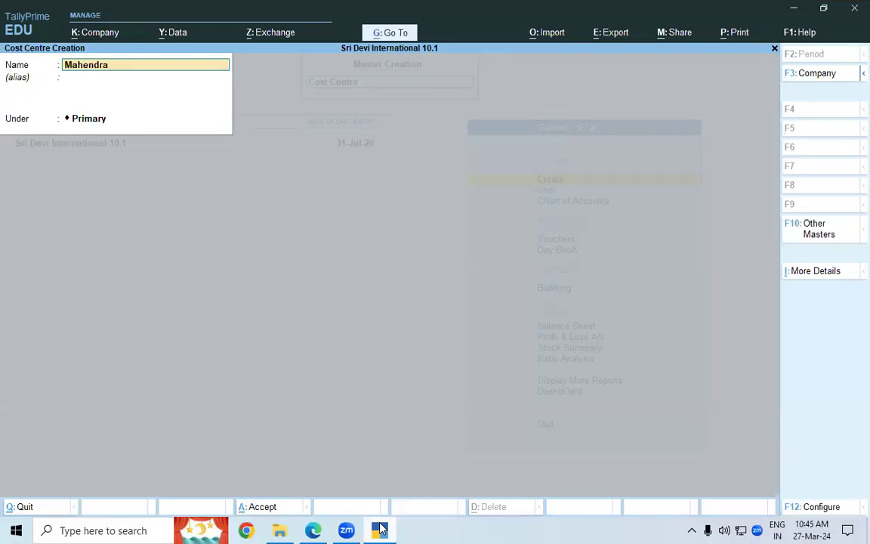
key("Return")
key("BackSpace")
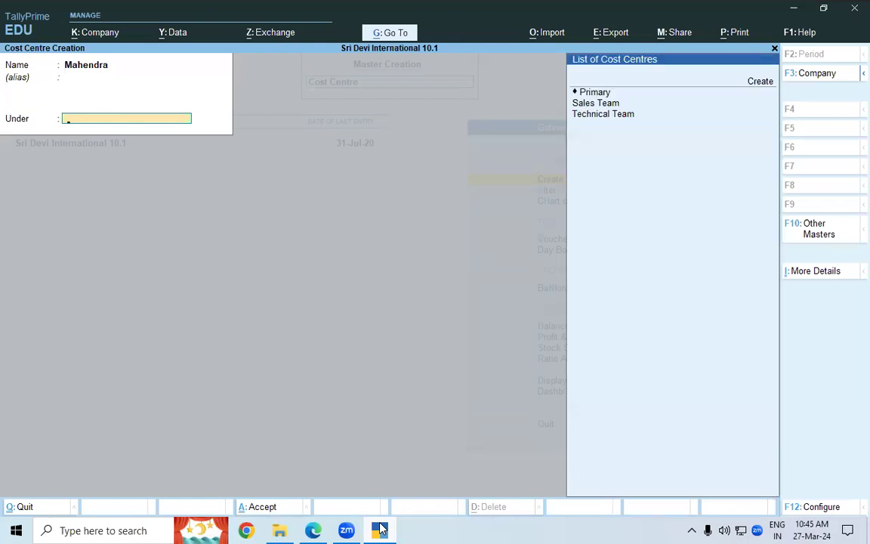
key("Down")
key("Return")
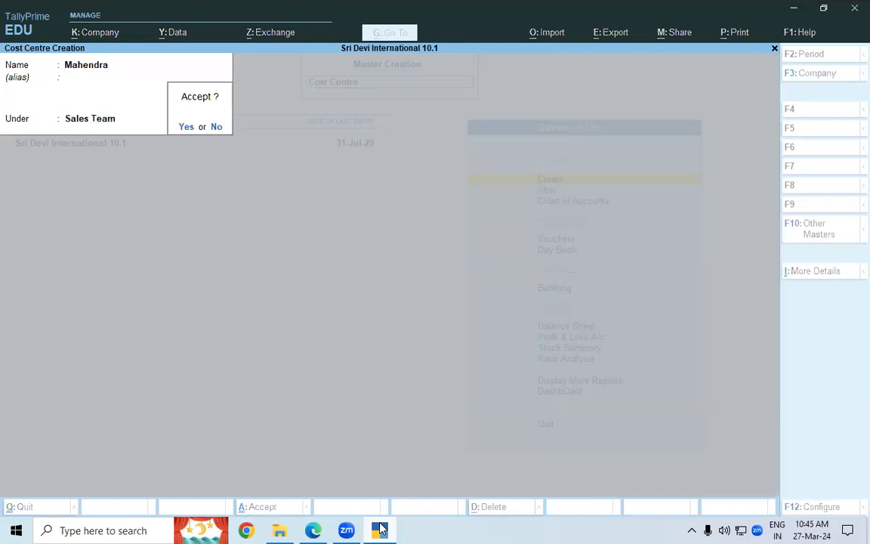
key("Return")
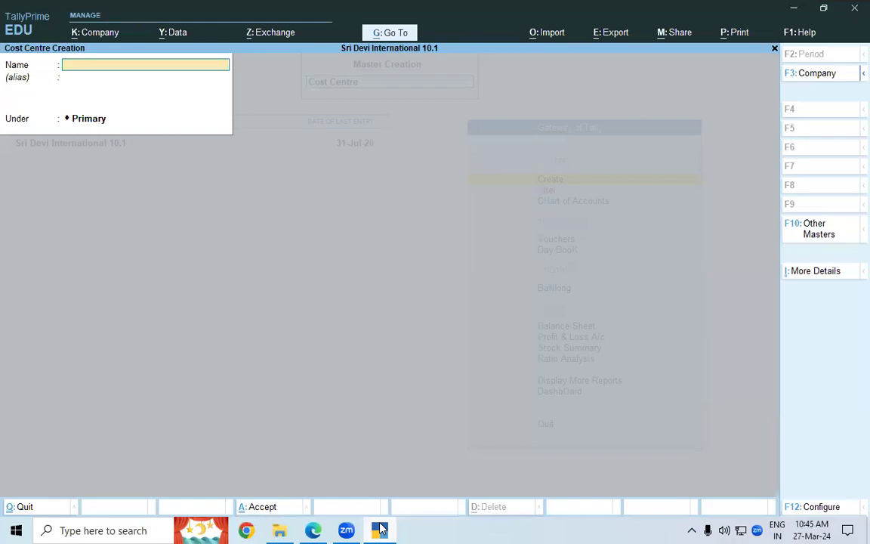
left_click(381, 529)
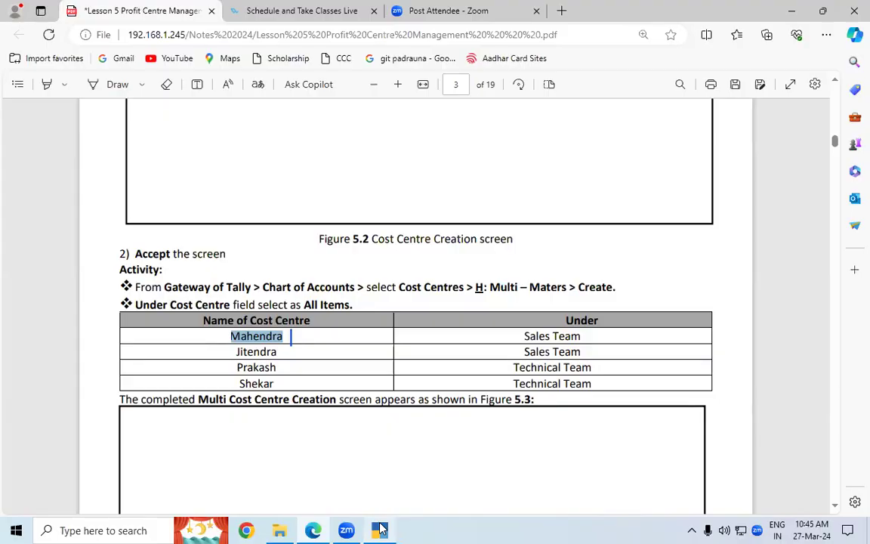
left_click(381, 529)
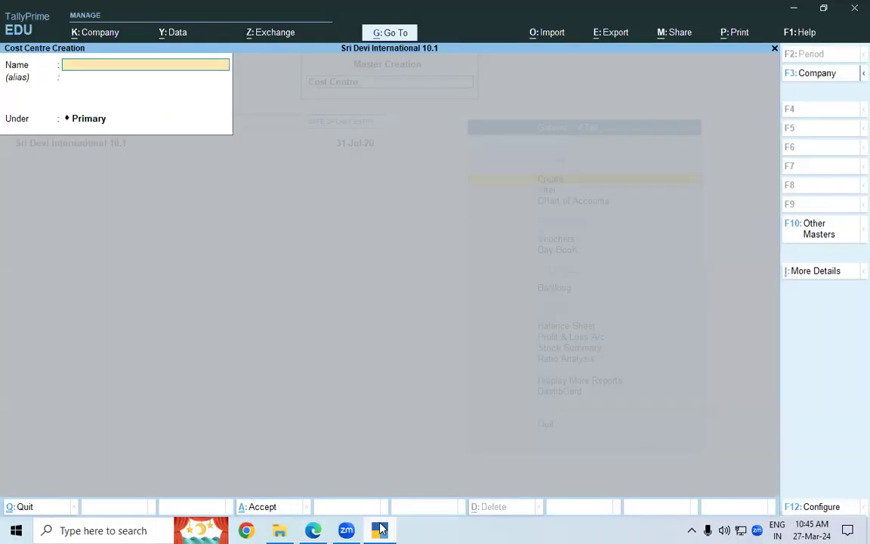
type("Sales")
key("BackSpace")
key("BackSpace")
key("BackSpace")
key("BackSpace")
key("BackSpace")
Check the lesson's activity table and create the second listed person's cost centre under Sales Team
key("alt")
key("alt+Tab")
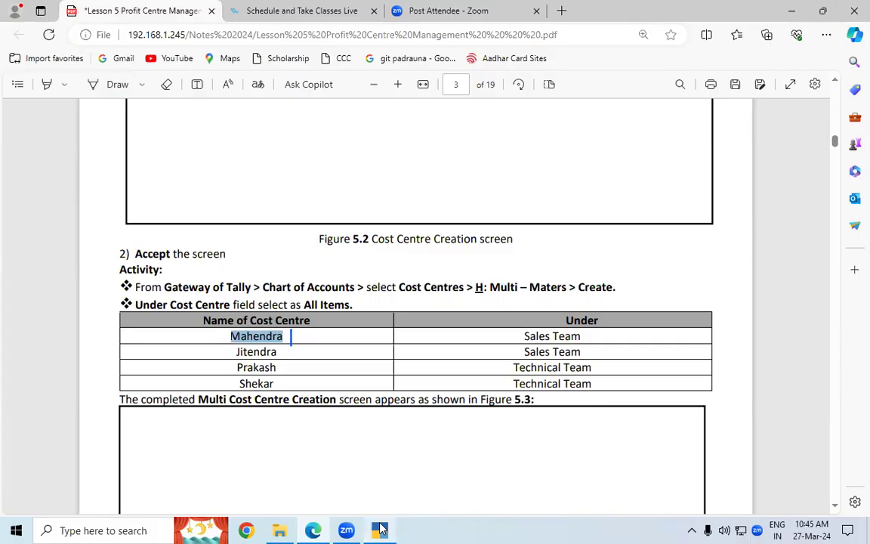
key("alt+Tab")
type("Jitendra")
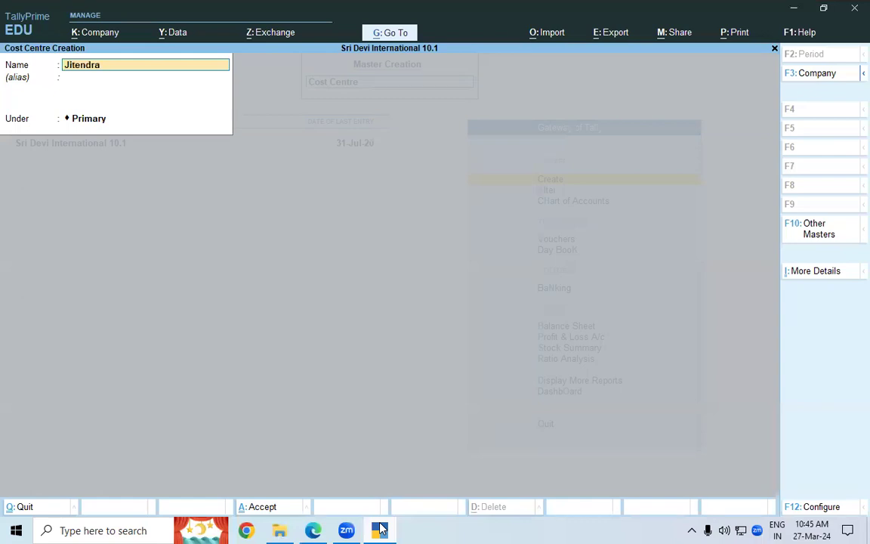
key("Return")
key("Return")
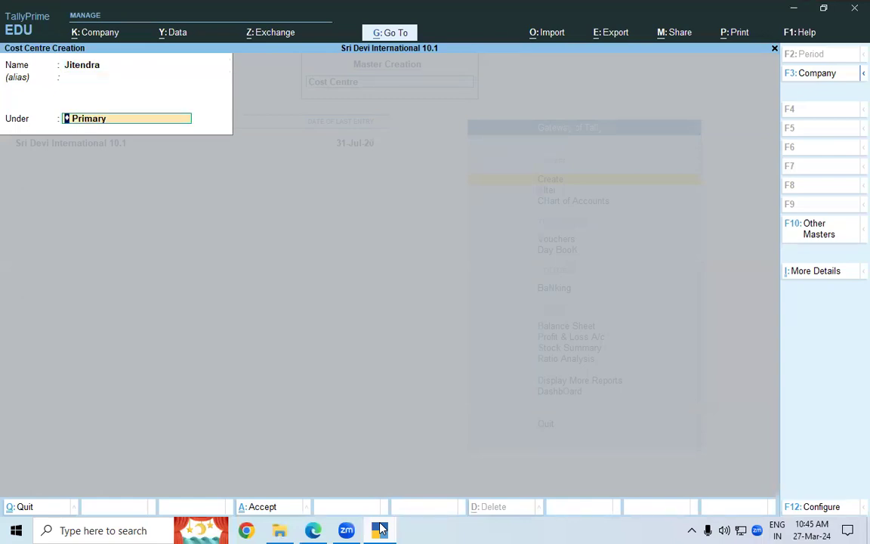
type("Sa")
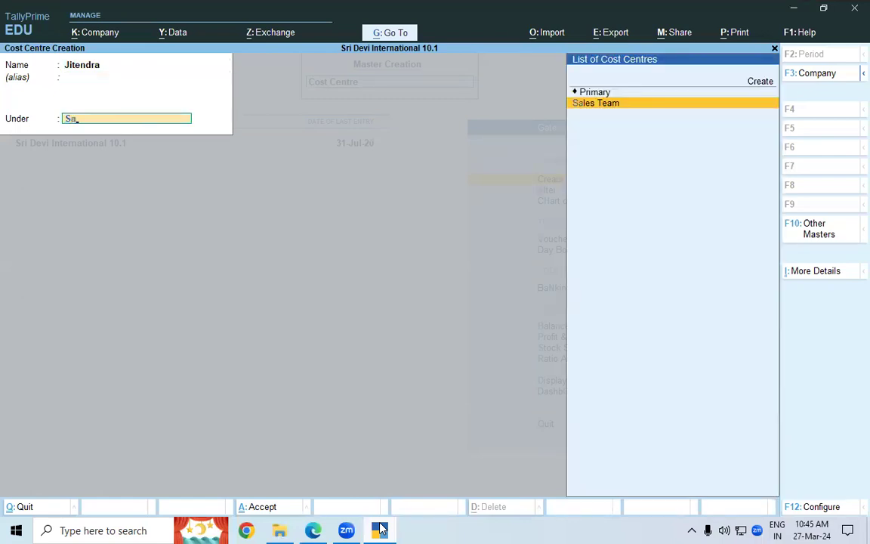
key("Return")
Consult the lesson's activity table and create the third listed person's cost centre under Technical Team
left_click(379, 530)
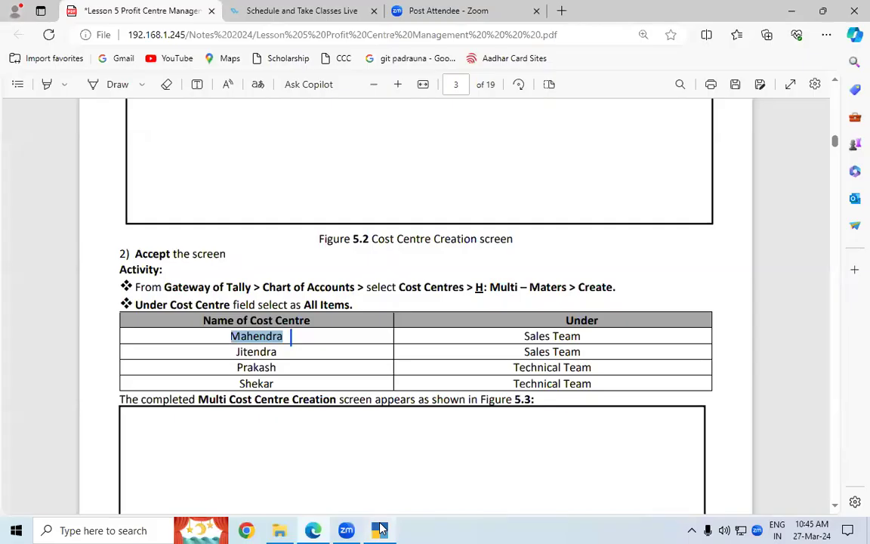
left_click(380, 529)
type("Praks")
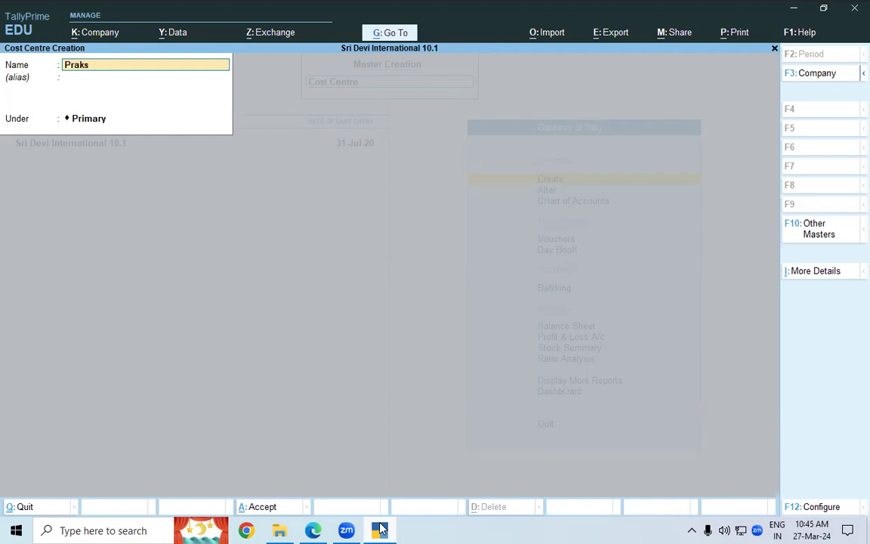
key("BackSpace")
type("ash")
key("Return")
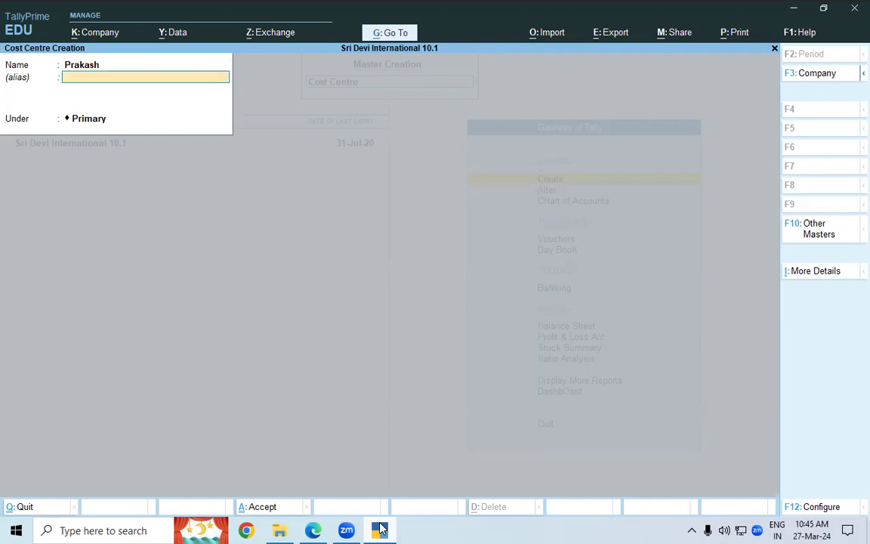
key("Return")
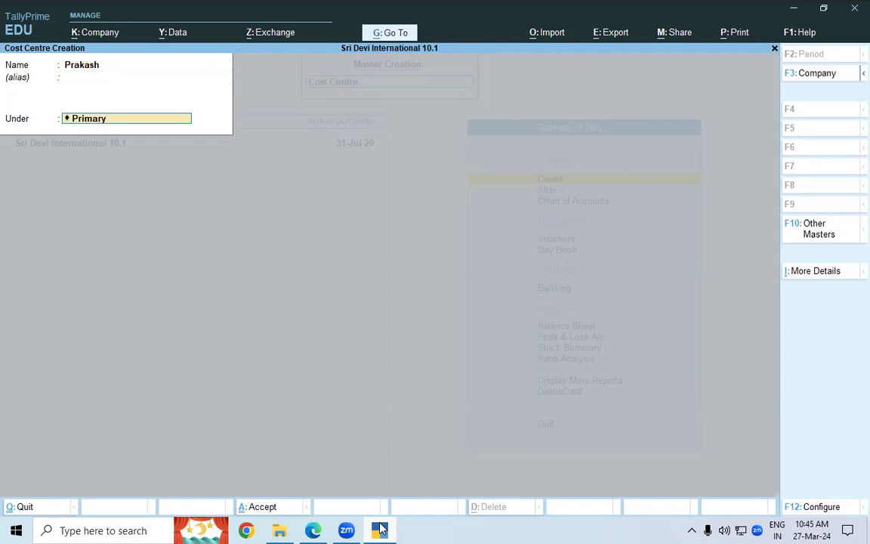
type("T")
key("Return")
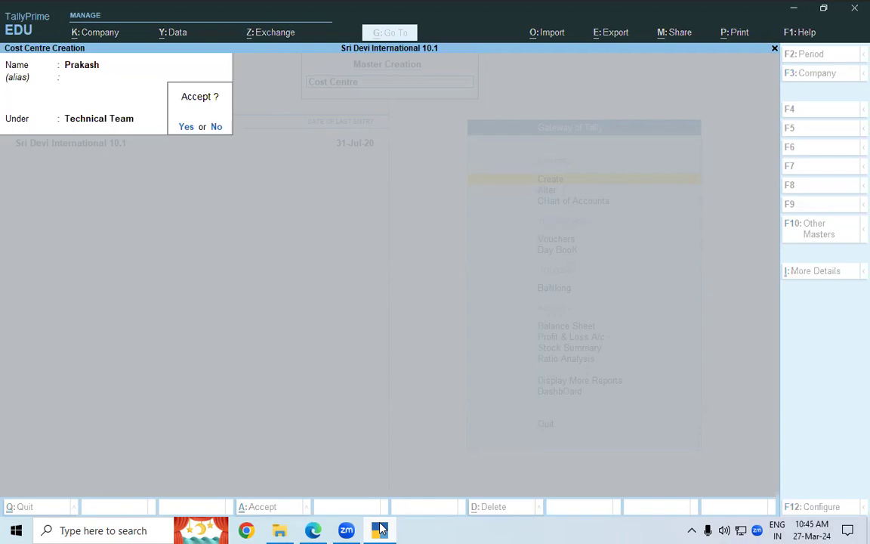
key("y")
Check the lesson's activity table and create the fourth listed person's cost centre under Technical Team
left_click(380, 530)
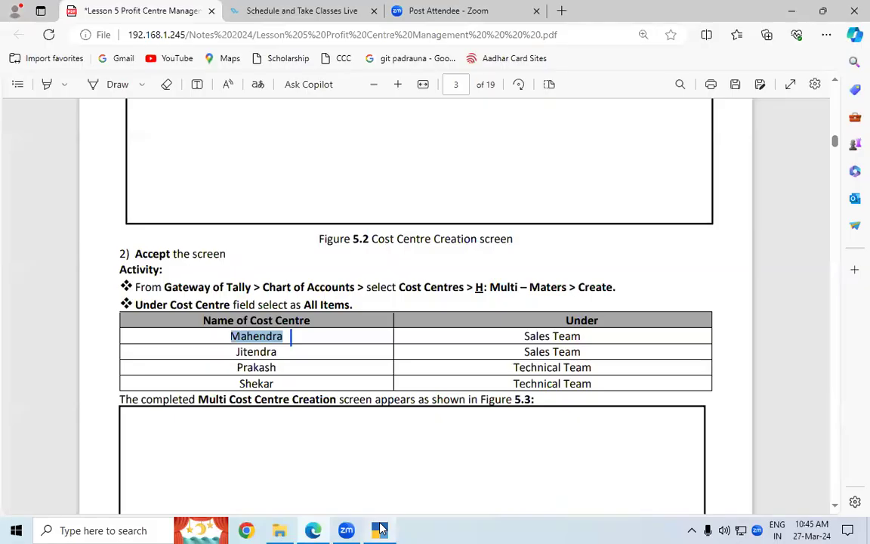
left_click(382, 528)
type("Shekhar")
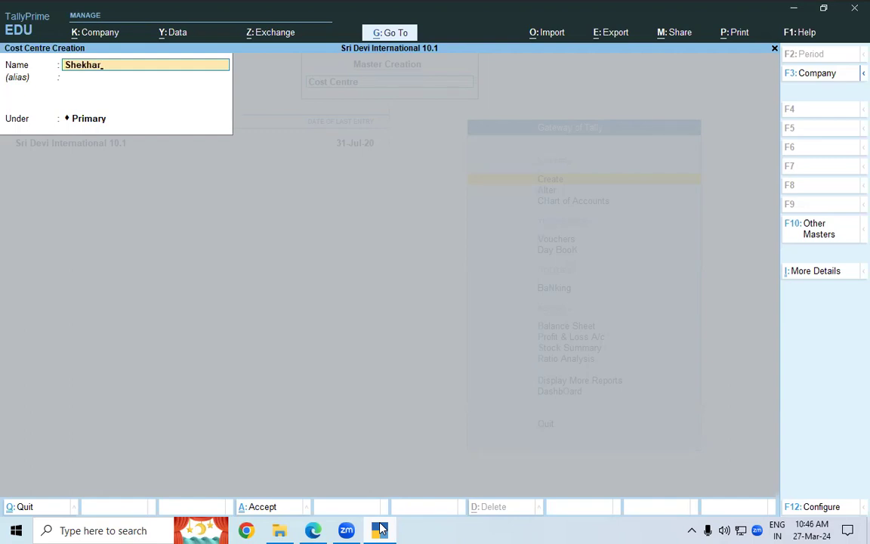
key("Return")
key("Return")
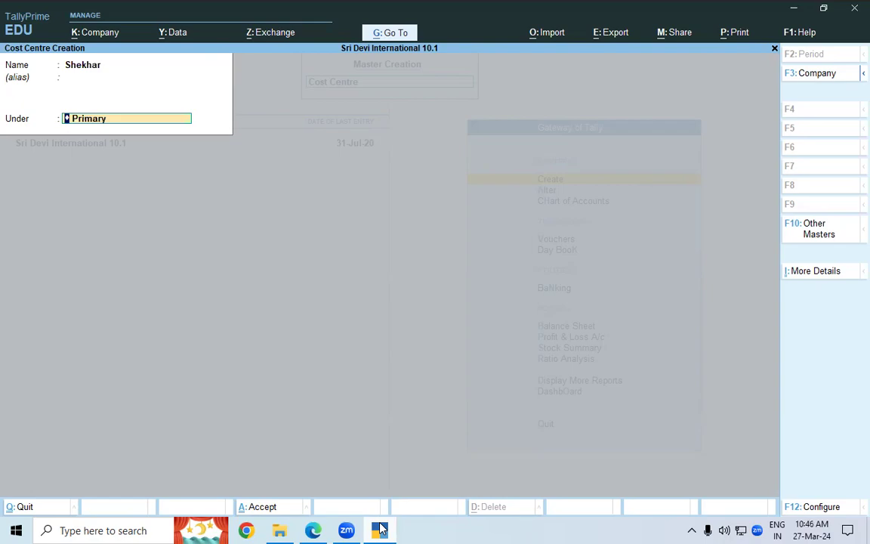
left_click(381, 529)
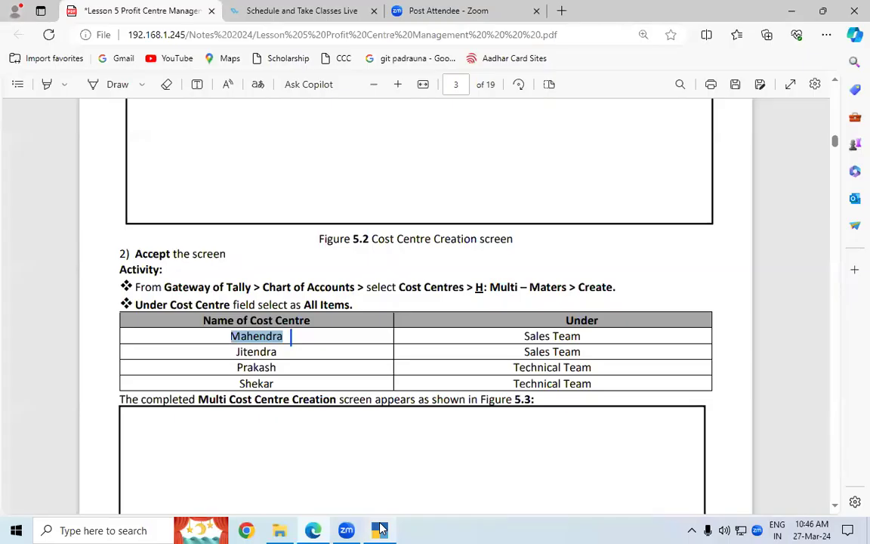
left_click(381, 529)
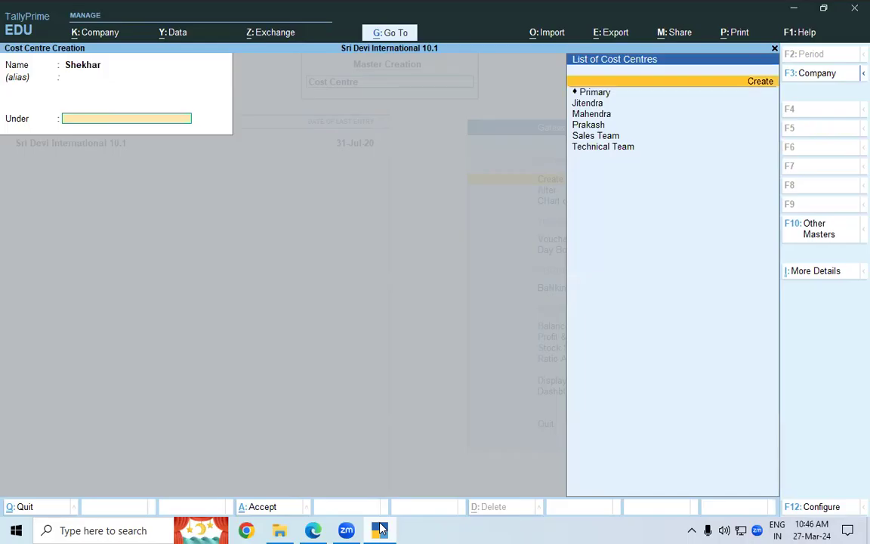
key("Down")
key("Down")
key("Down")
key("Down")
key("Down")
key("Down")
key("Down")
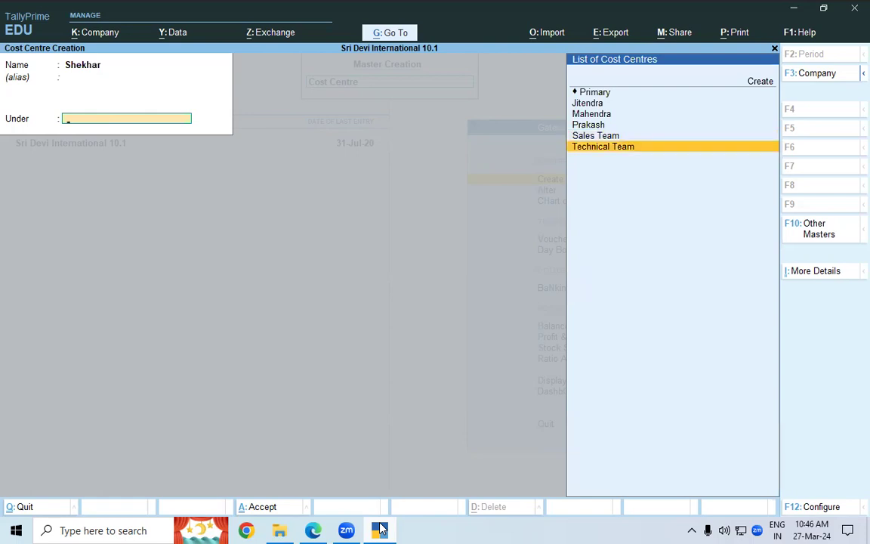
key("Return")
In the lesson PDF, read section 5.2.2 through Illustration 2's payment, receipt and sales vouchers to the Travelling & Food Expenses ledger instructions
left_click(380, 529)
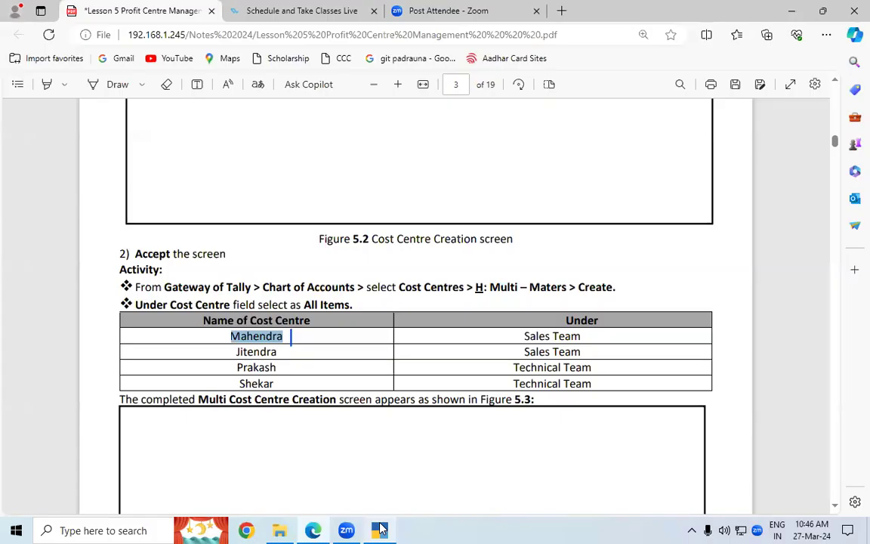
left_click(834, 506)
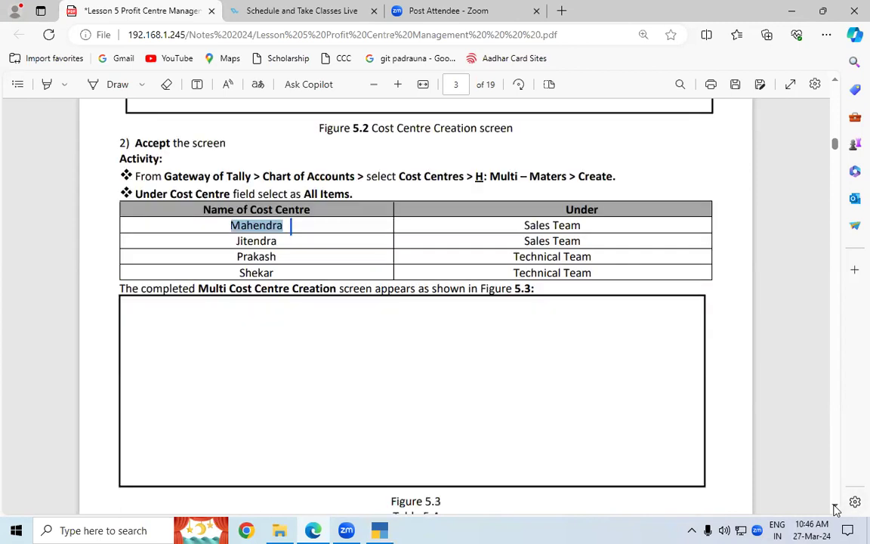
left_click(835, 506)
left_click(834, 507)
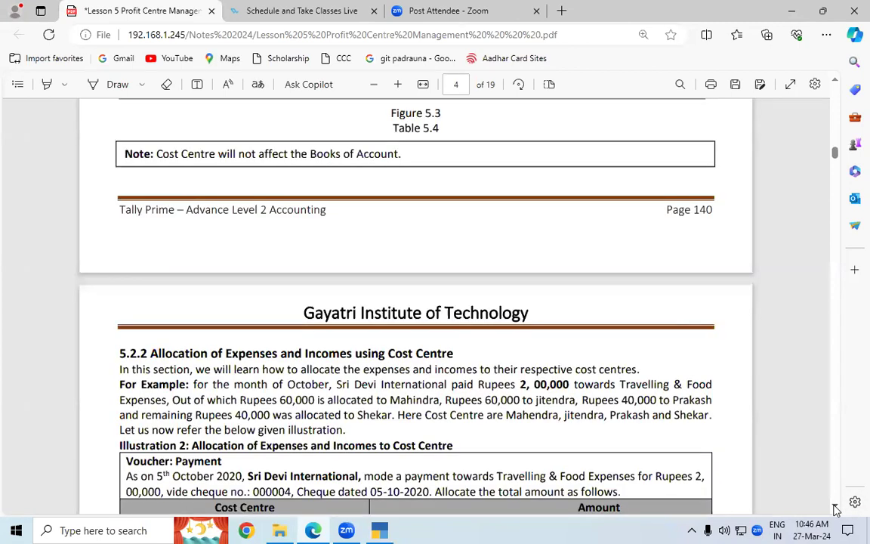
left_click(835, 507)
left_click(834, 506)
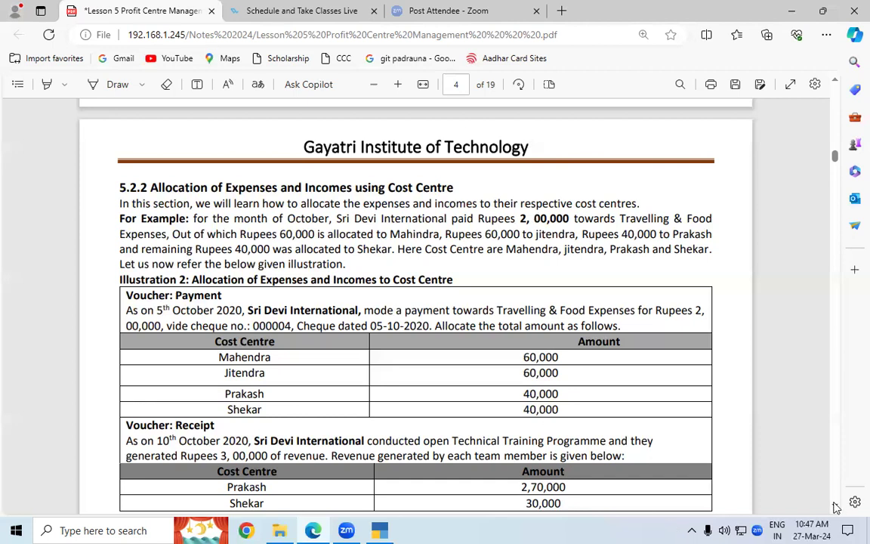
scroll(836, 506, "down", 2)
scroll(836, 506, "down", 2)
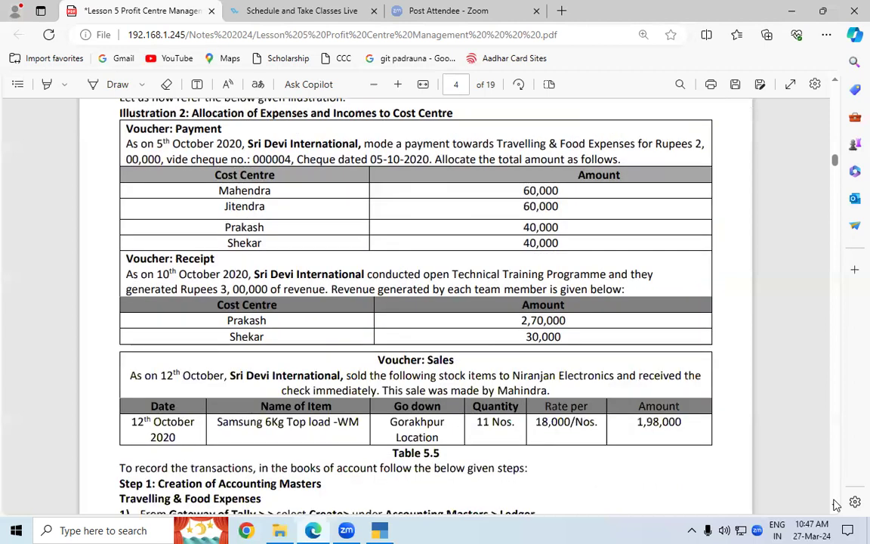
scroll(836, 504, "down", 2)
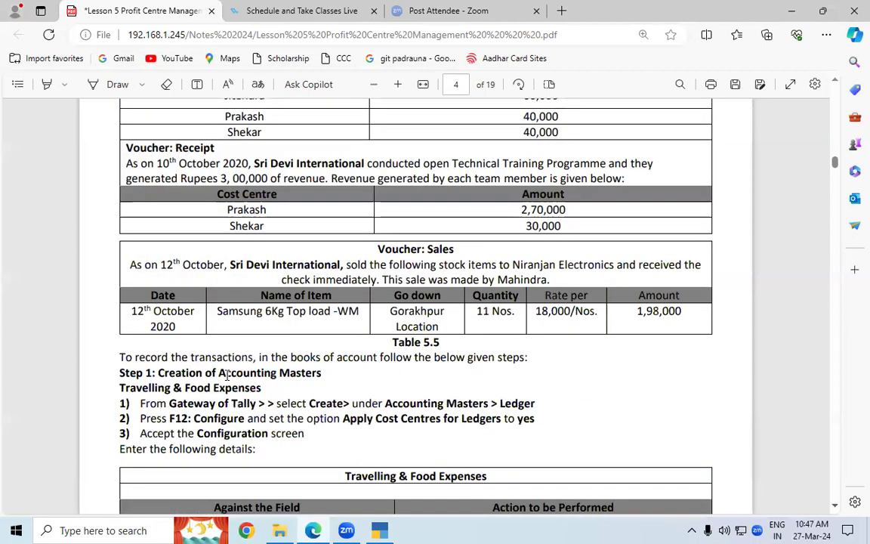
left_click_drag(153, 373, 319, 370)
left_click_drag(122, 387, 262, 388)
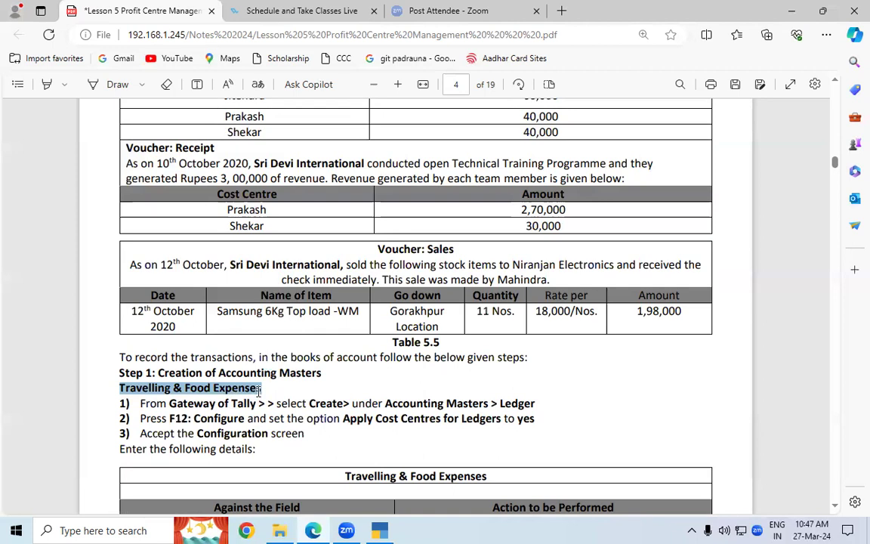
Switch to TallyPrime, leave cost centre creation and start creating a new ledger master
left_click(383, 529)
key("Escape")
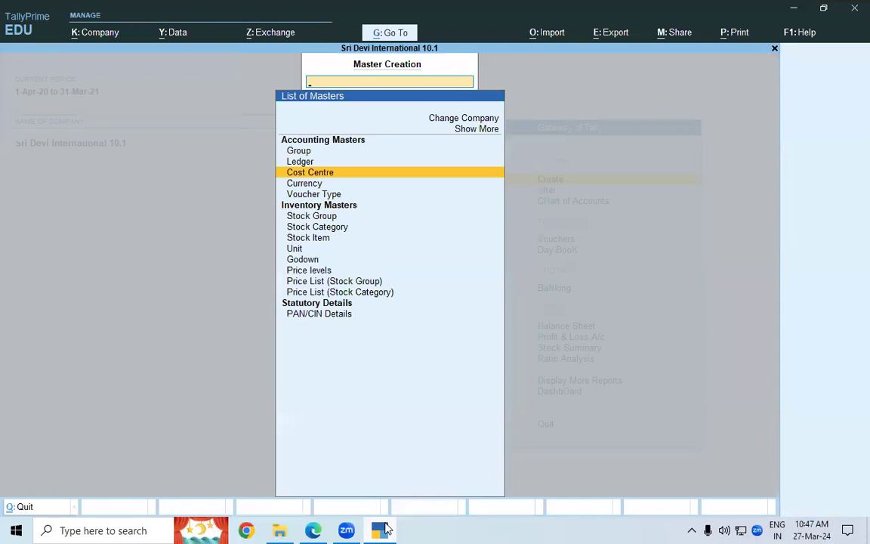
key("Escape")
key("Up")
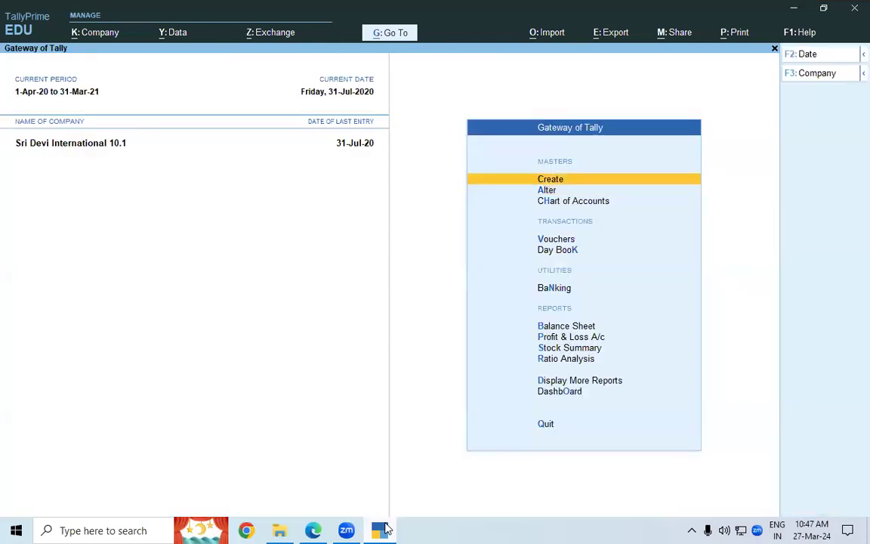
key("Return")
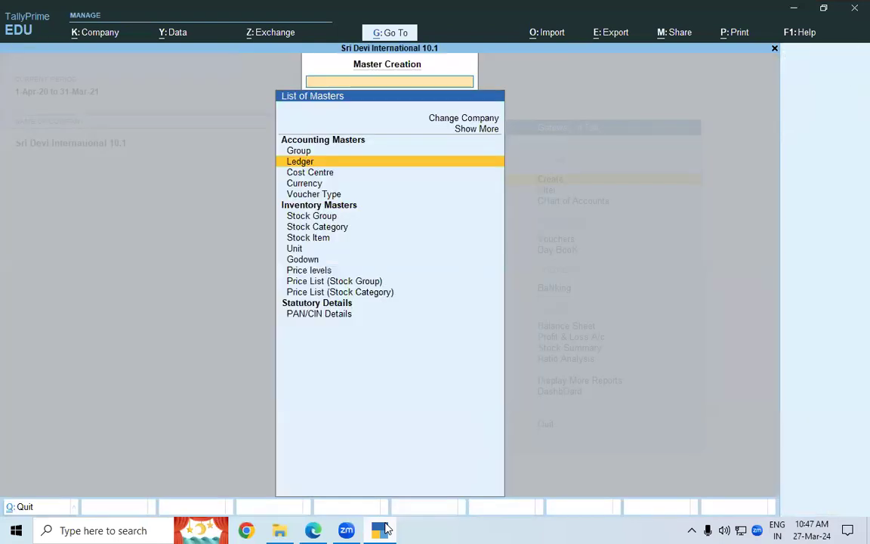
key("Return")
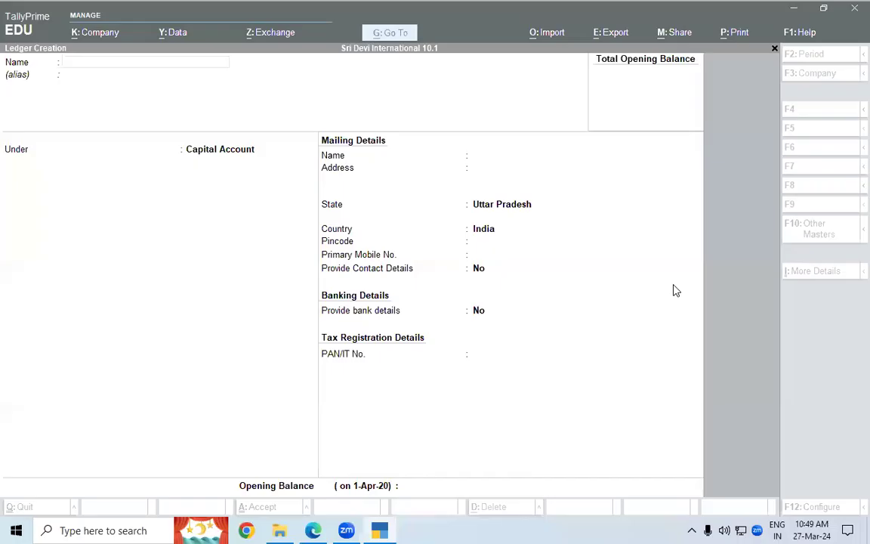
Review the lesson's ledger instructions and copy "Travelling & Food Expenses" from the PDF into TallyPrime as the new ledger's name
left_click(311, 529)
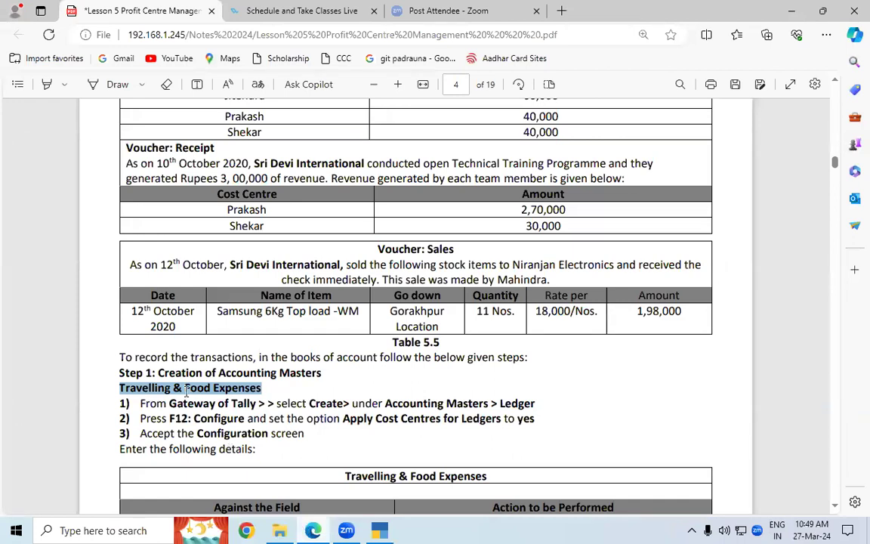
left_click(210, 392)
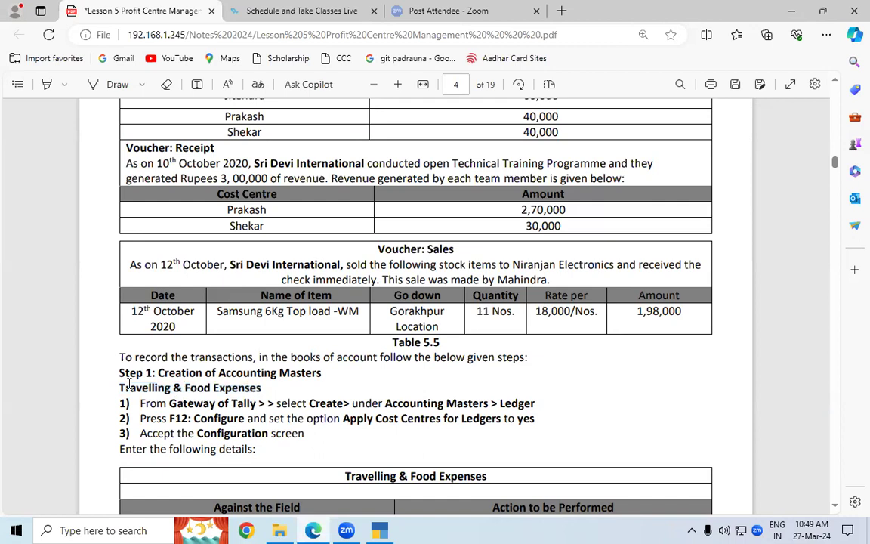
left_click_drag(121, 385, 263, 389)
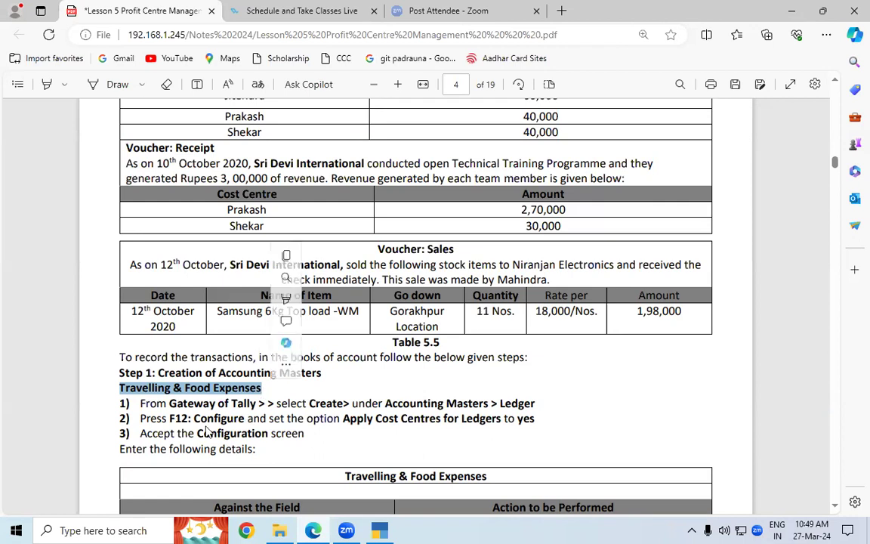
left_click_drag(182, 418, 219, 421)
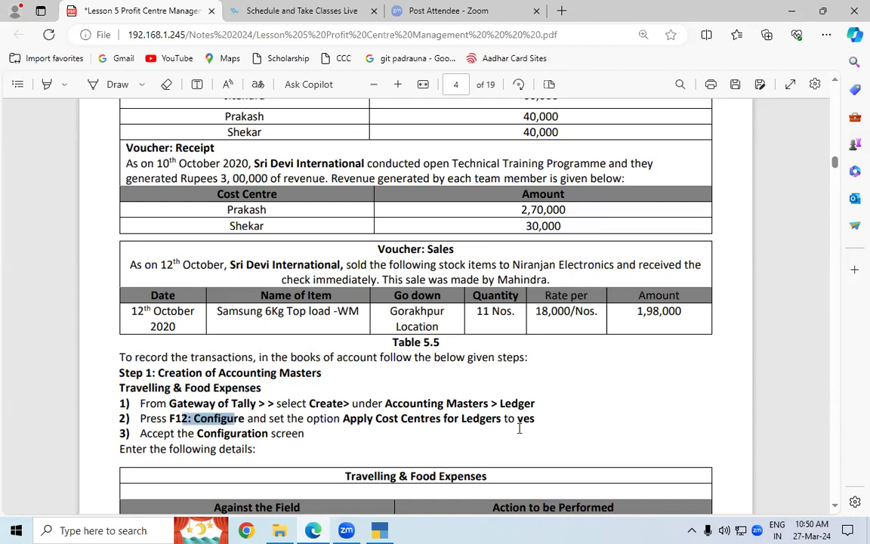
key("alt+Tab")
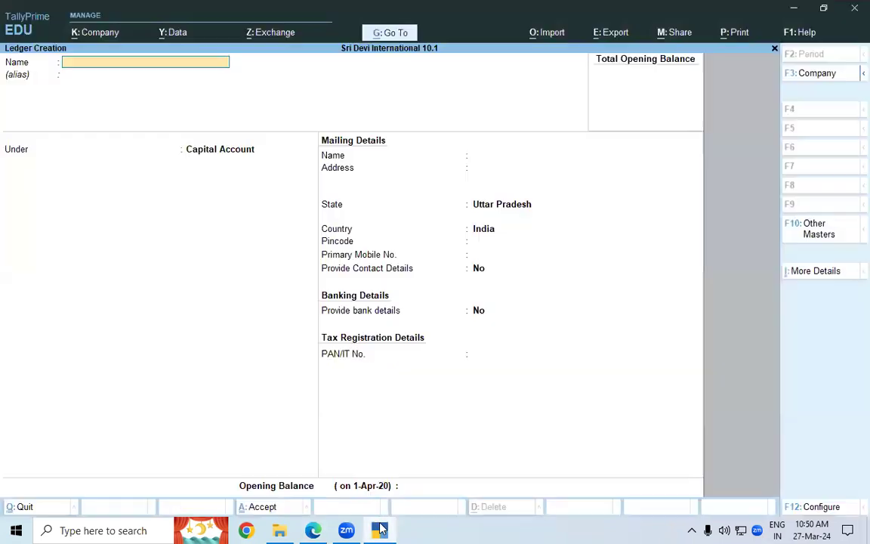
left_click(306, 529)
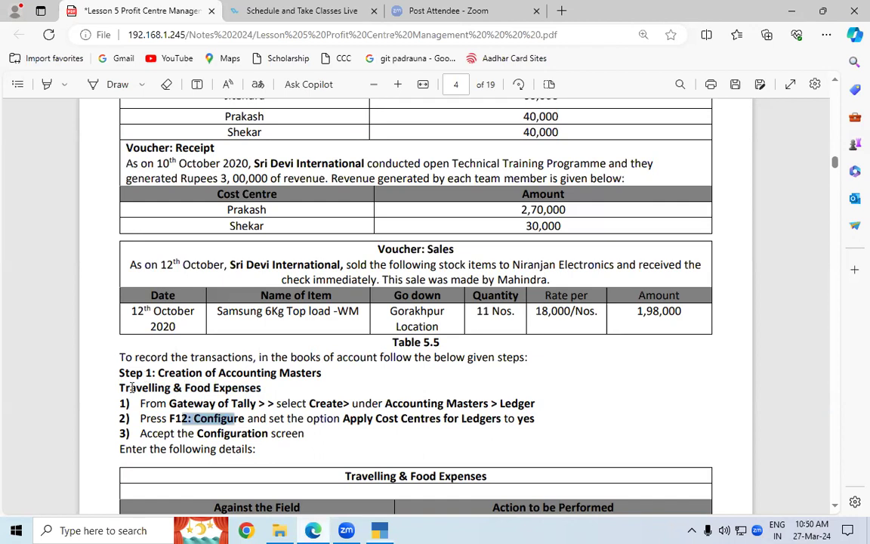
left_click_drag(119, 387, 260, 390)
key("ctrl+c")
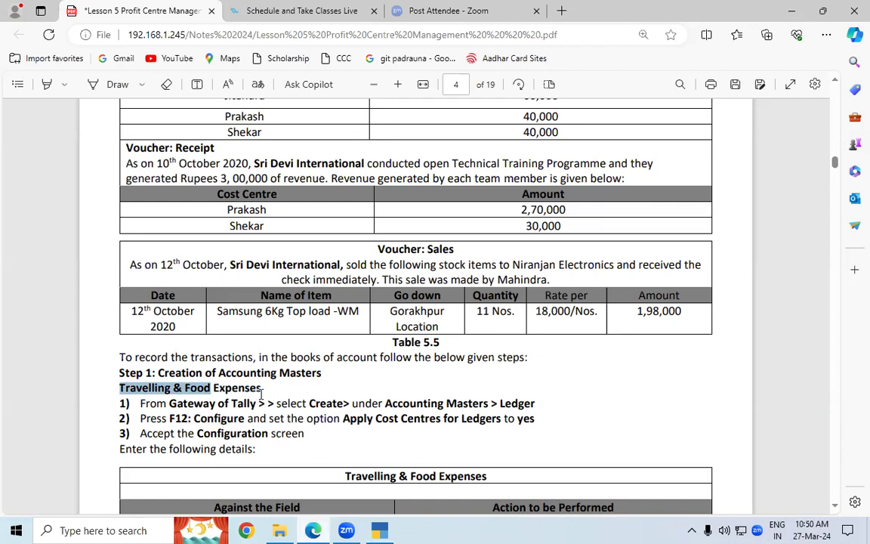
left_click(378, 530)
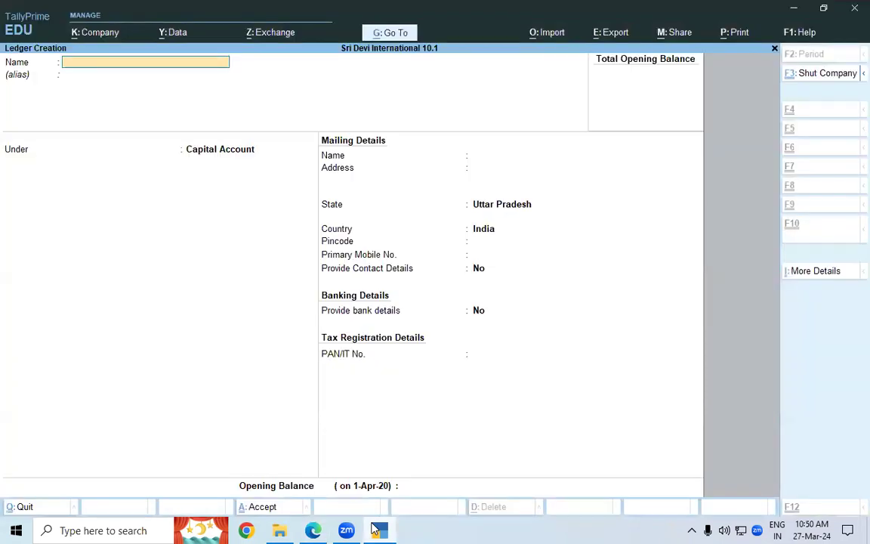
key("ctrl+v")
key("Return")
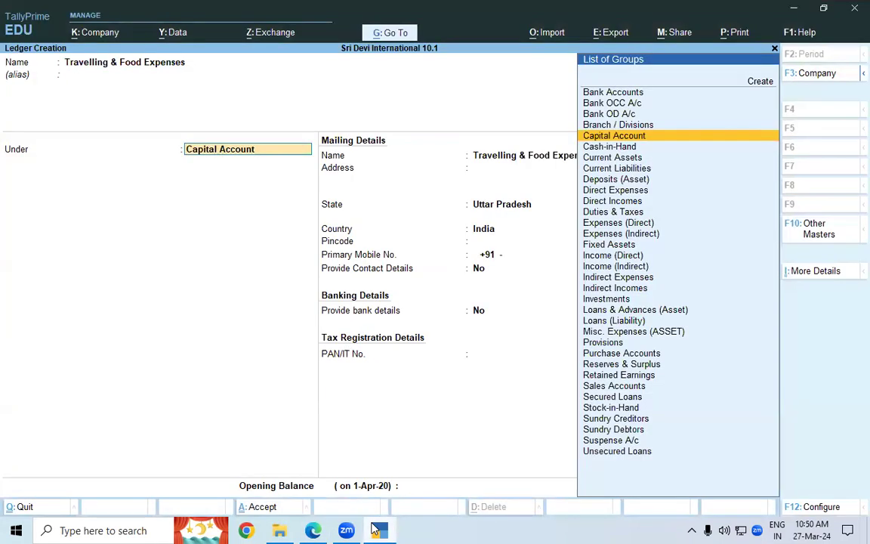
Place the Travelling & Food Expenses ledger under the Indirect Expenses group
type("In")
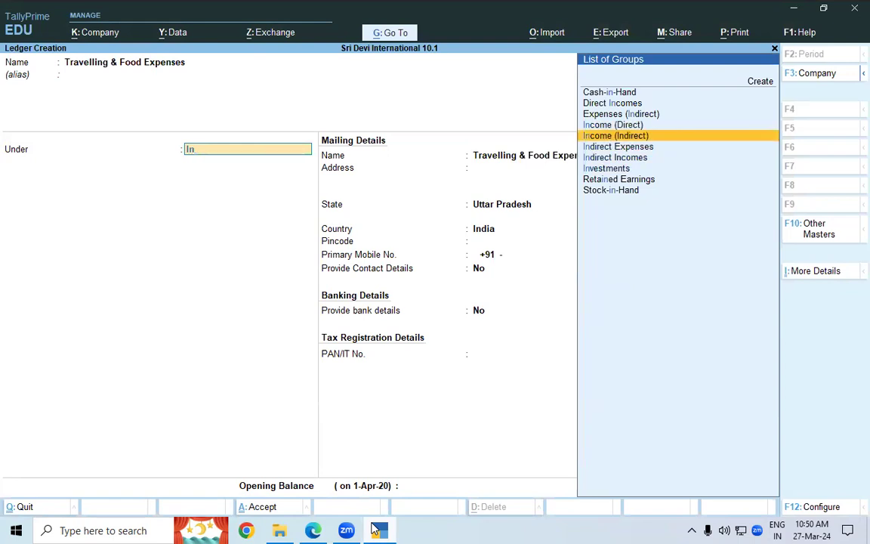
type("d")
key("Return")
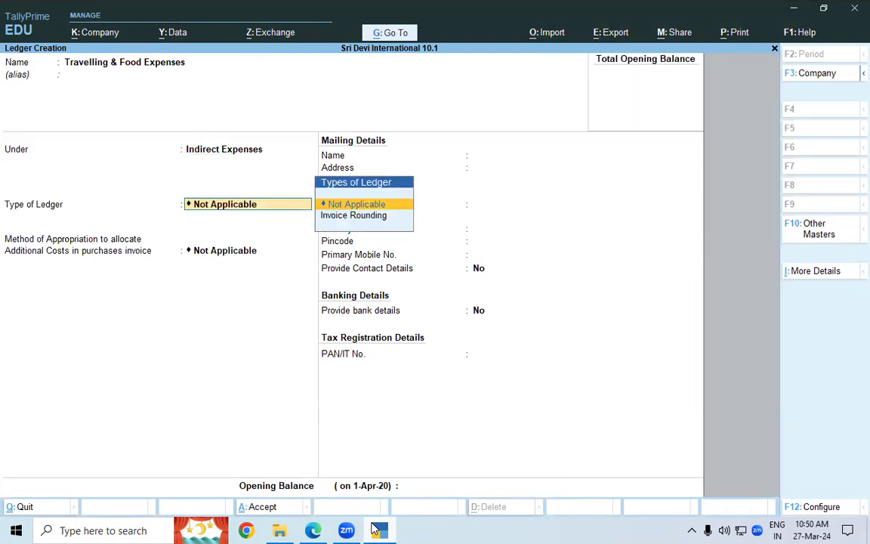
Following the lesson, configure ledgers with Apply Cost Centres for Ledgers set to Yes and Select Appropriation Methods to allocate Additional Costs set to No
left_click(821, 508)
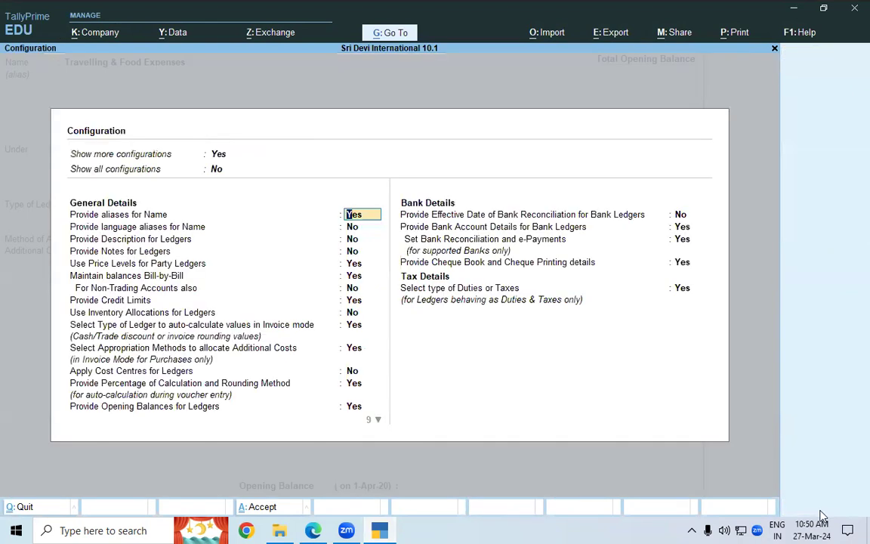
key("alt+Tab")
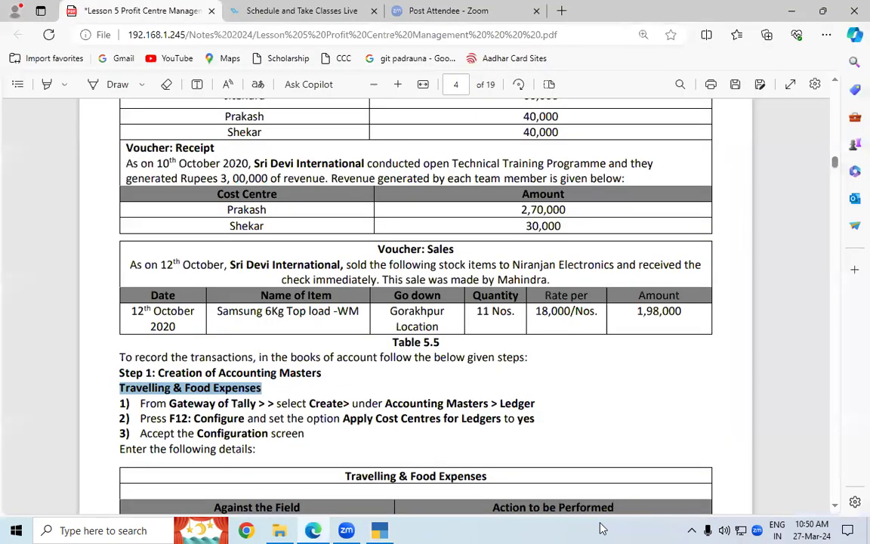
left_click_drag(332, 419, 478, 420)
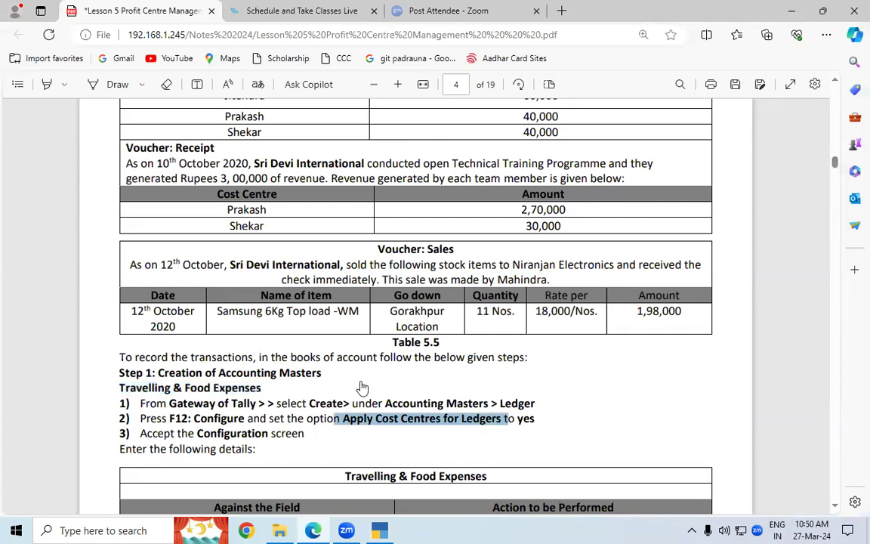
key("alt+Tab")
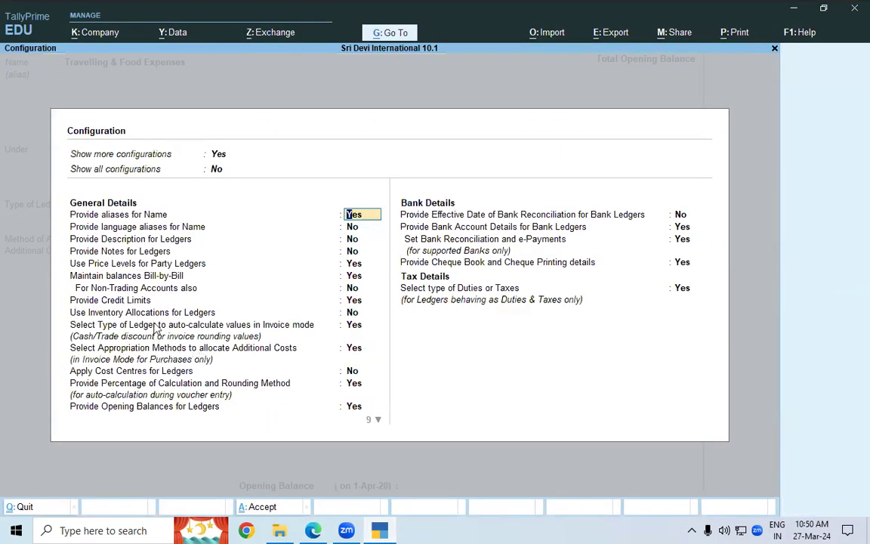
left_click(153, 374)
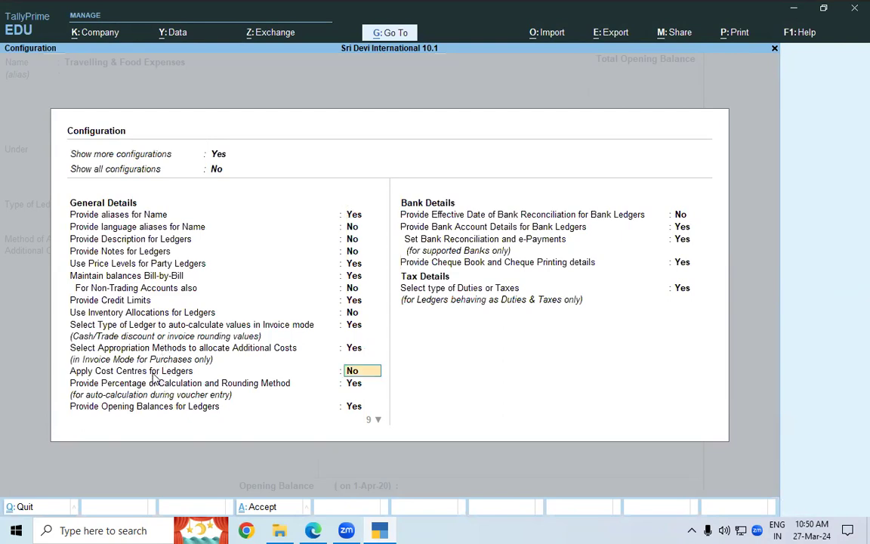
type("y")
key("Return")
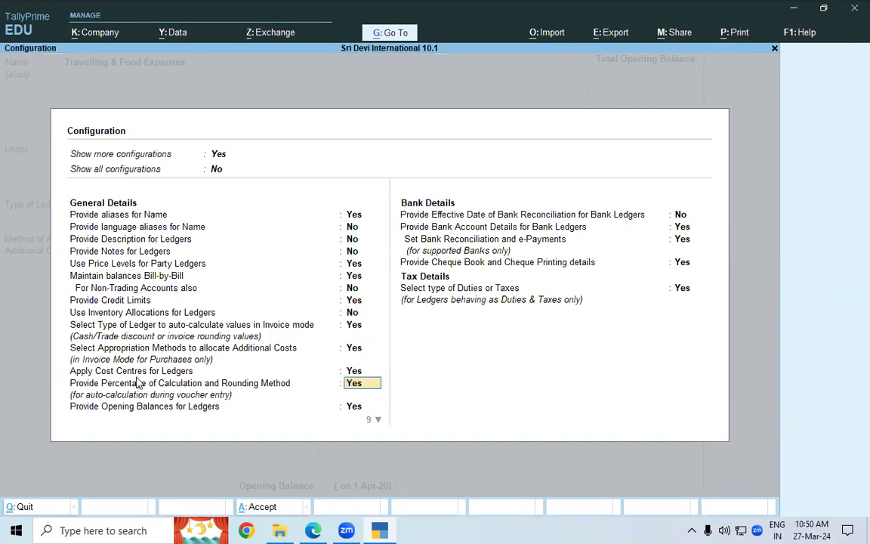
left_click(356, 348)
key("n")
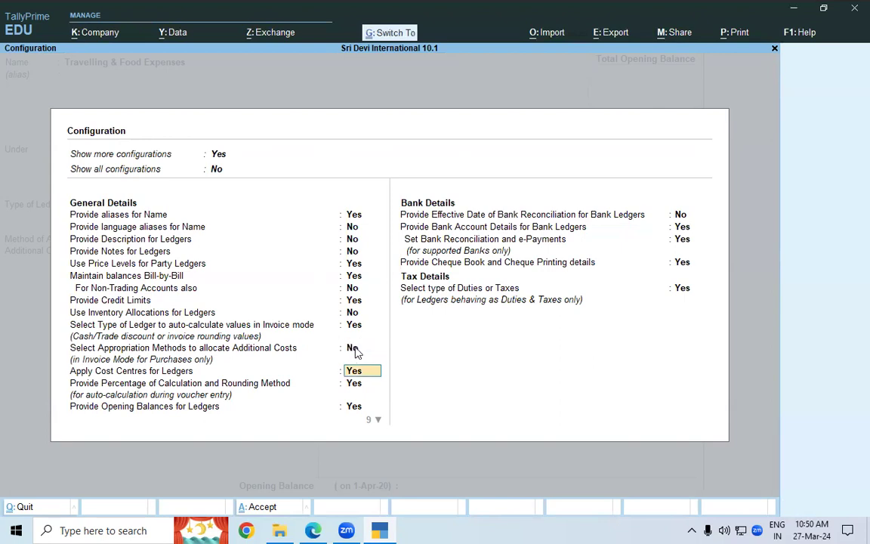
Accept the configuration and save the Travelling & Food Expenses ledger with type Not Applicable and cost centres applicable set to Yes
key("ctrl+a")
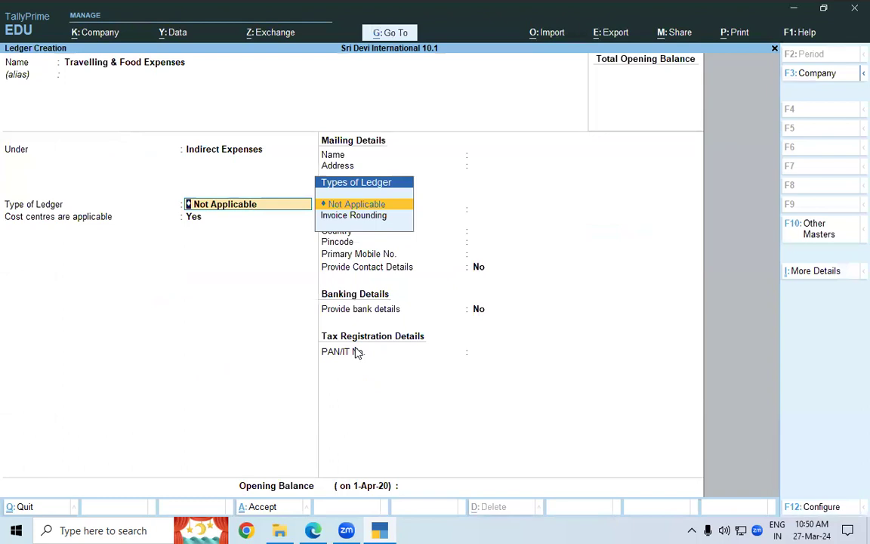
key("Return")
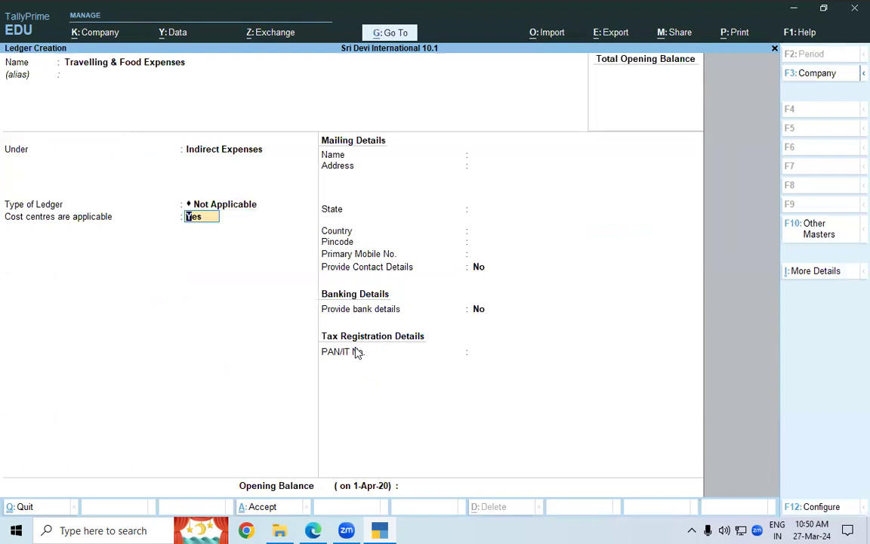
key("Return")
key("Return")
key("Return")
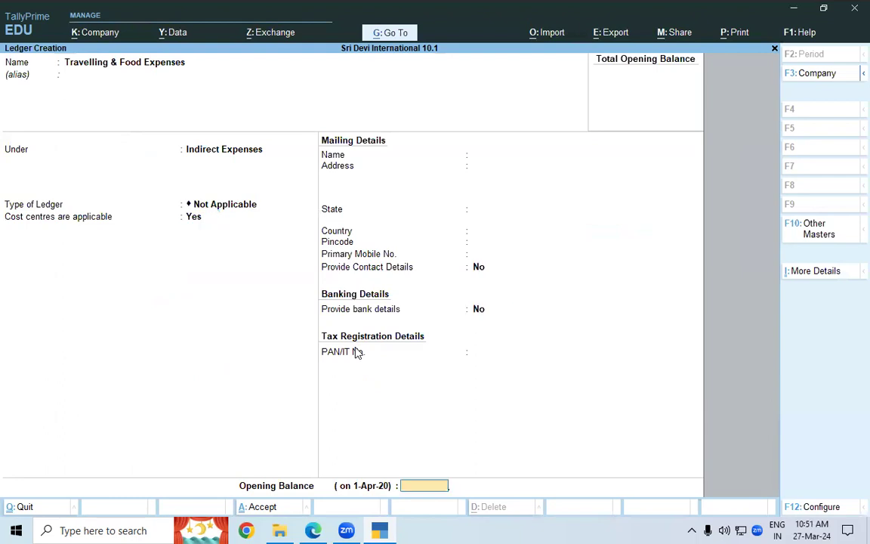
key("Return")
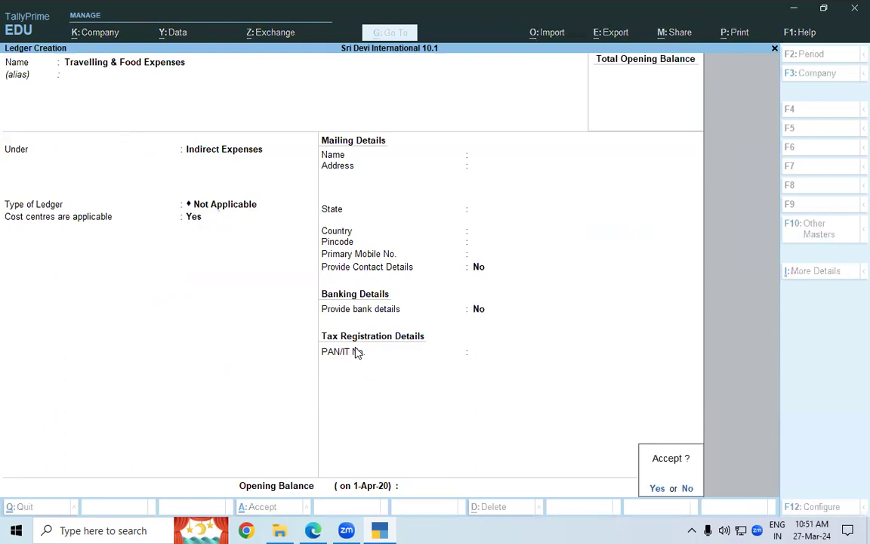
key("Return")
Copy "Technical Training Programme" from the lesson PDF into TallyPrime as the next ledger's name
key("alt+Tab")
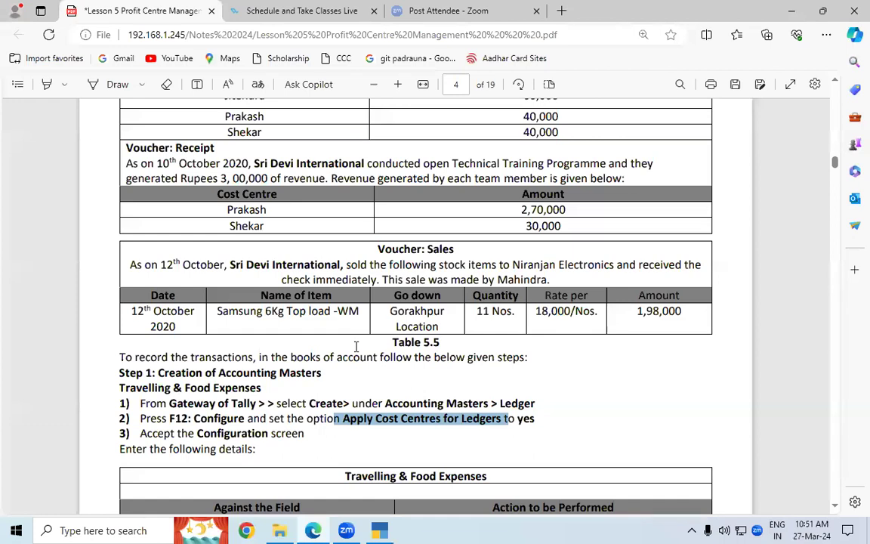
scroll(842, 505, "down", 5)
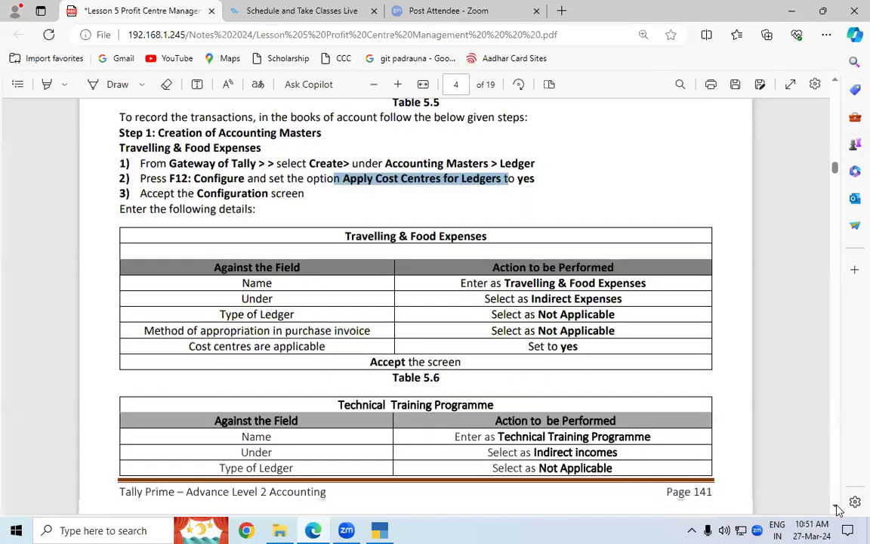
scroll(837, 511, "down", 1)
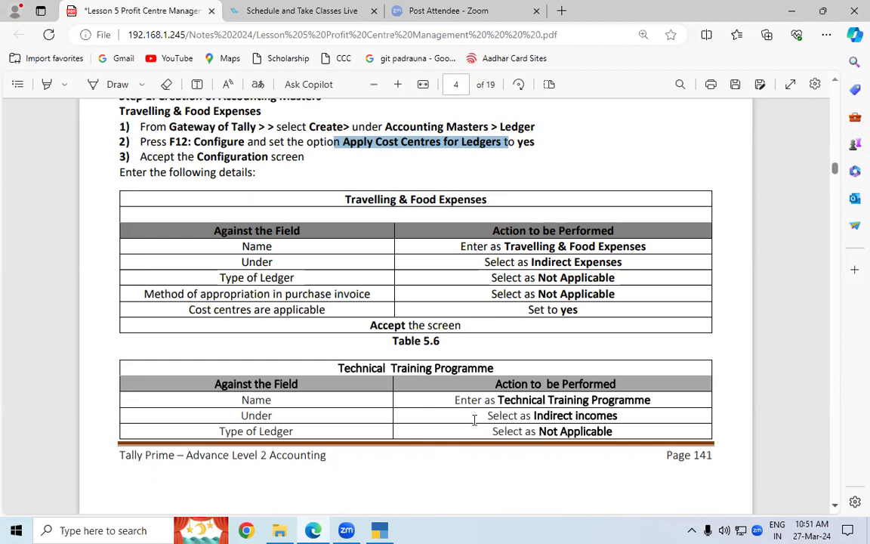
left_click_drag(339, 368, 493, 368)
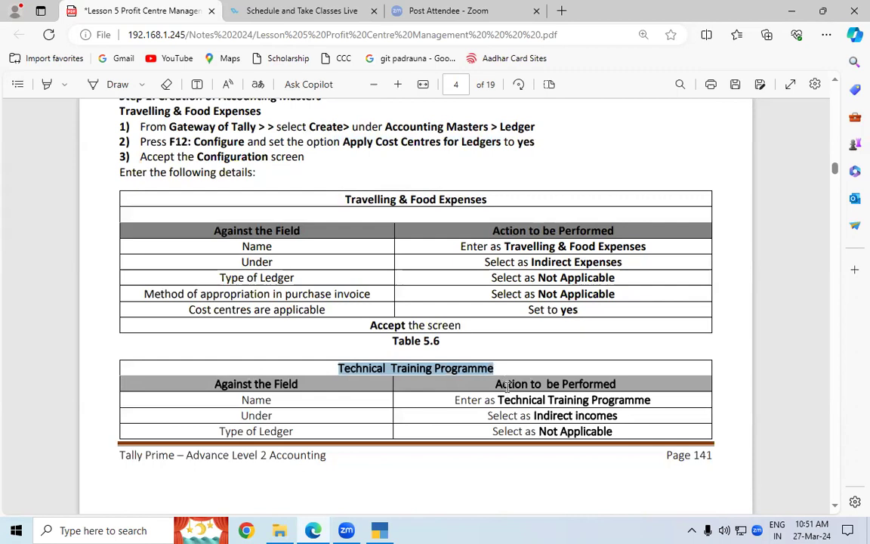
scroll(834, 510, "down", 2)
left_click(834, 510)
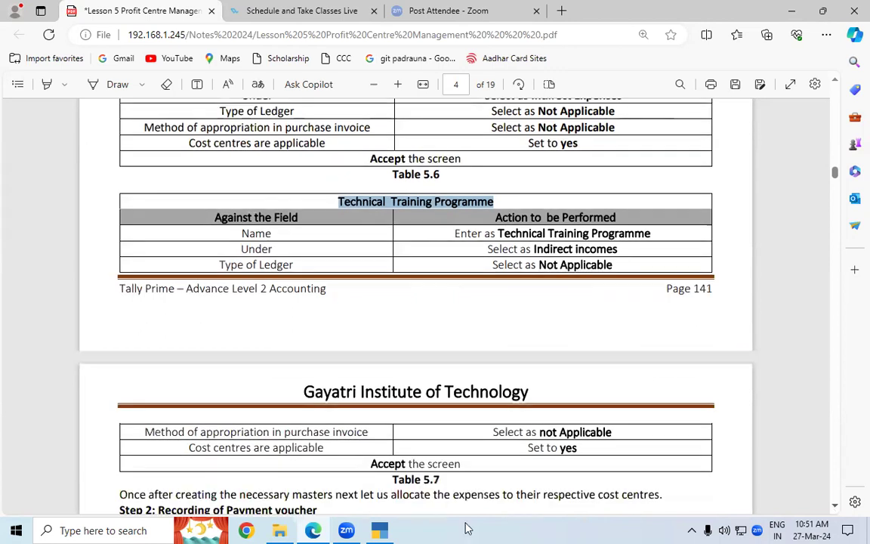
left_click(380, 530)
key("ctrl+alt+v")
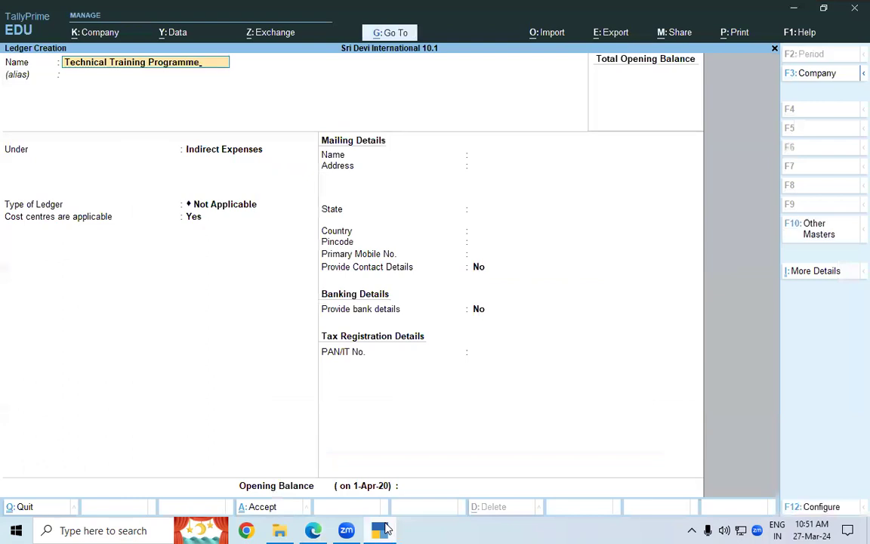
Place the Technical Training Programme ledger under Indirect Incomes, keep its type as Not Applicable, and save it
key("Return")
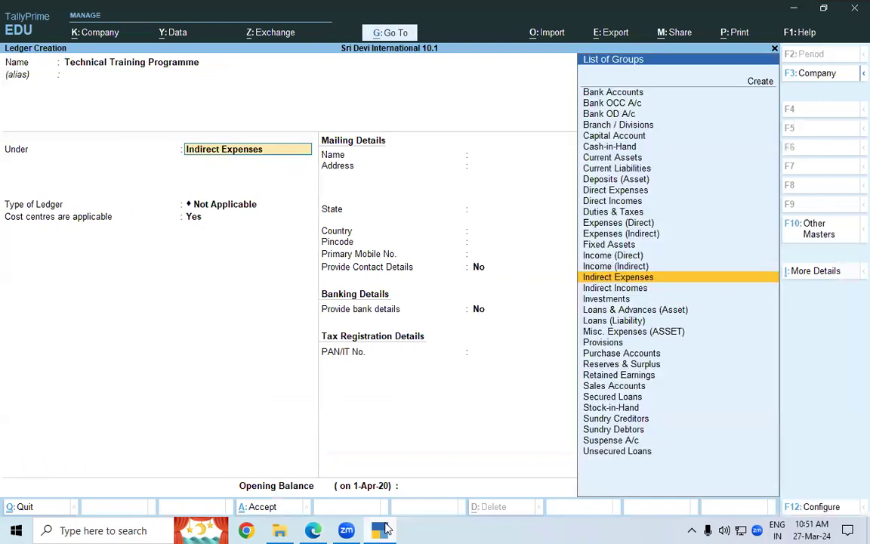
type("In")
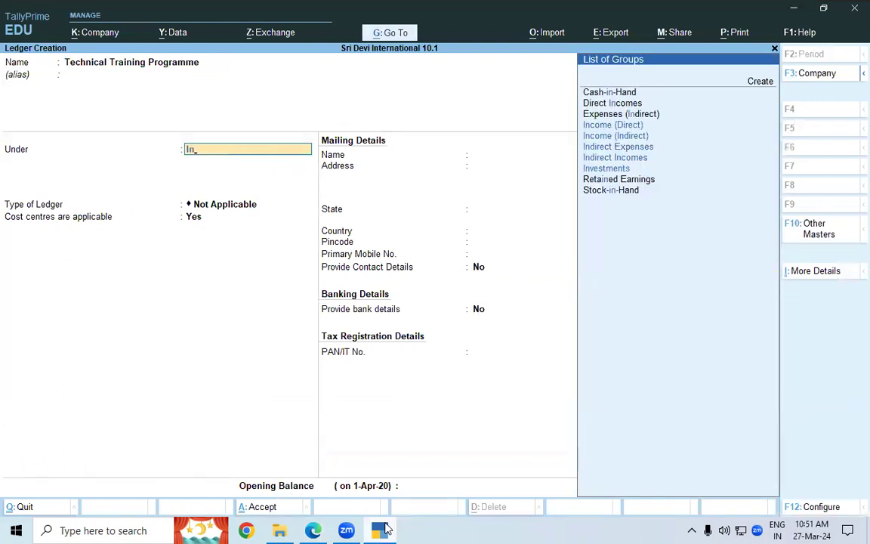
key("Down")
key("Return")
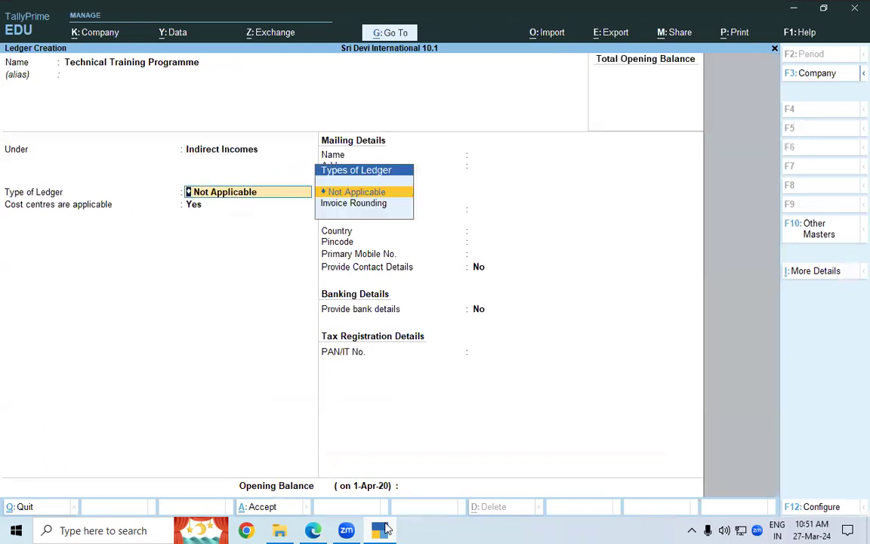
key("Return")
key("ctrl+a")
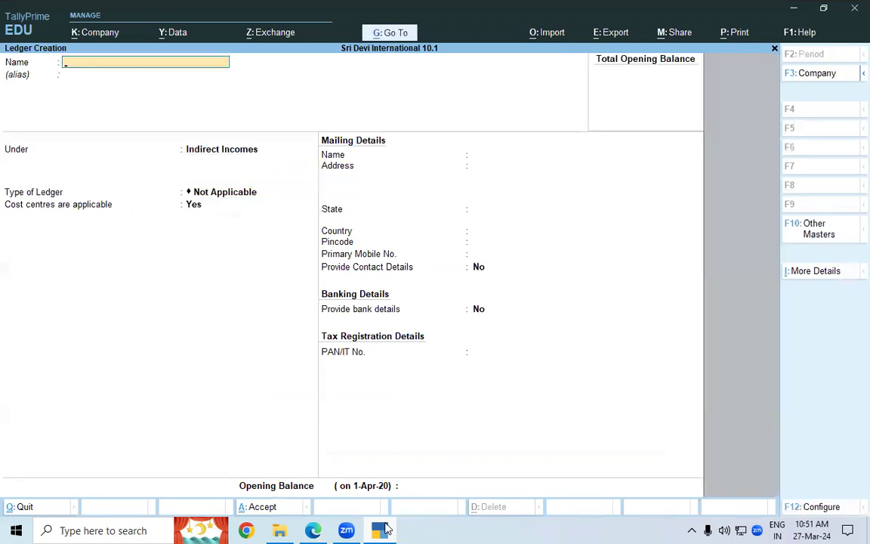
Switch to the lesson PDF and review the Step 2 payment voucher instructions and the payment details in Illustration 2
left_click(382, 529)
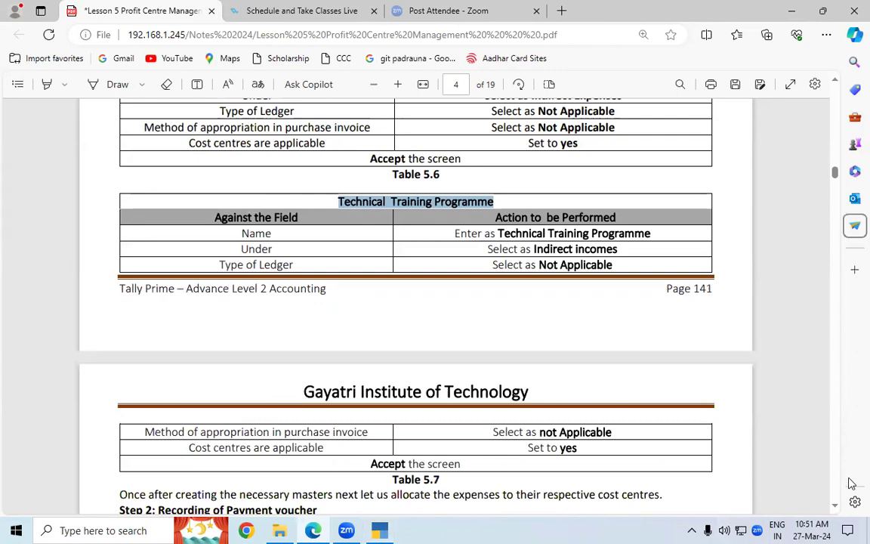
scroll(837, 506, "down", 2)
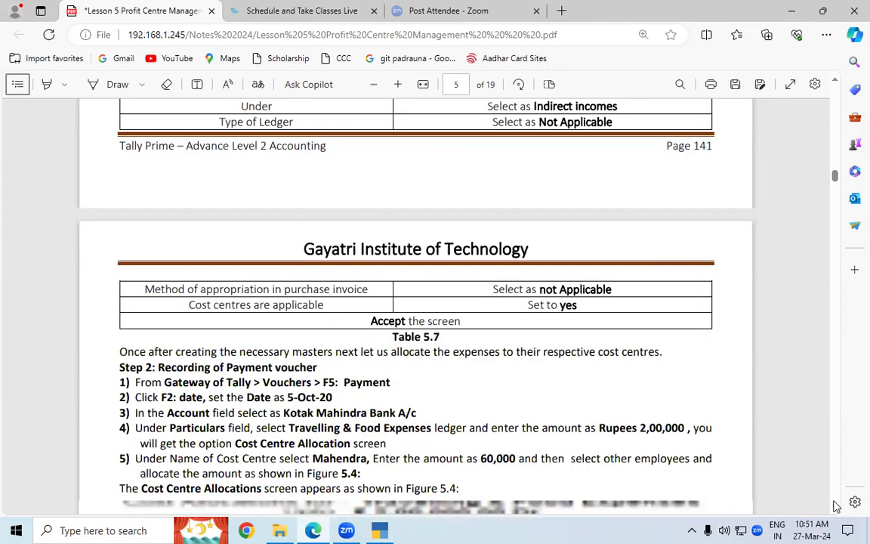
scroll(837, 505, "down", 2)
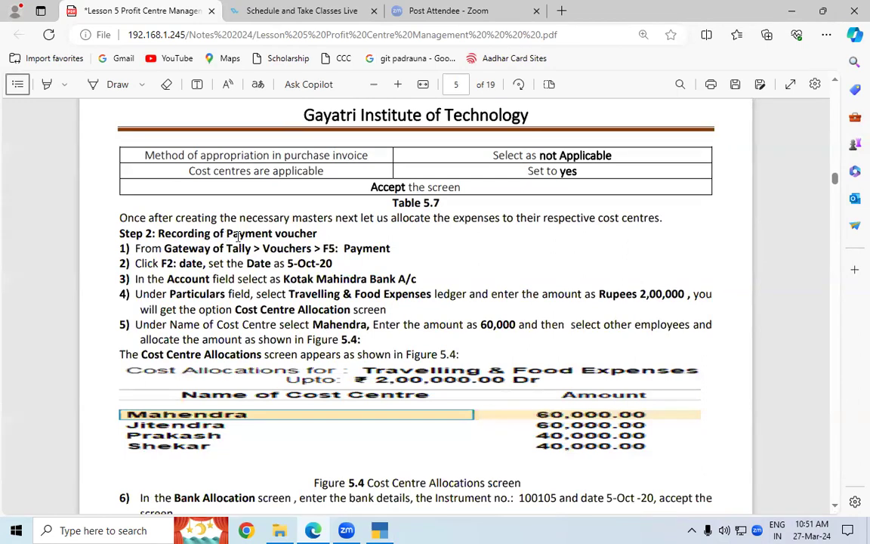
left_click_drag(228, 234, 289, 237)
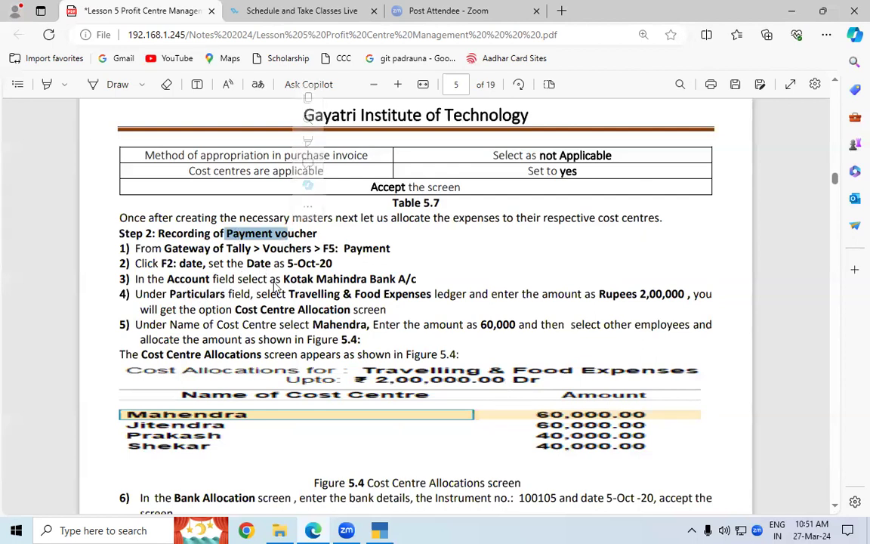
left_click(264, 255)
mouse_move(283, 278)
left_mouse_down()
mouse_move(394, 278)
mouse_move(288, 294)
left_mouse_up()
left_click(317, 296)
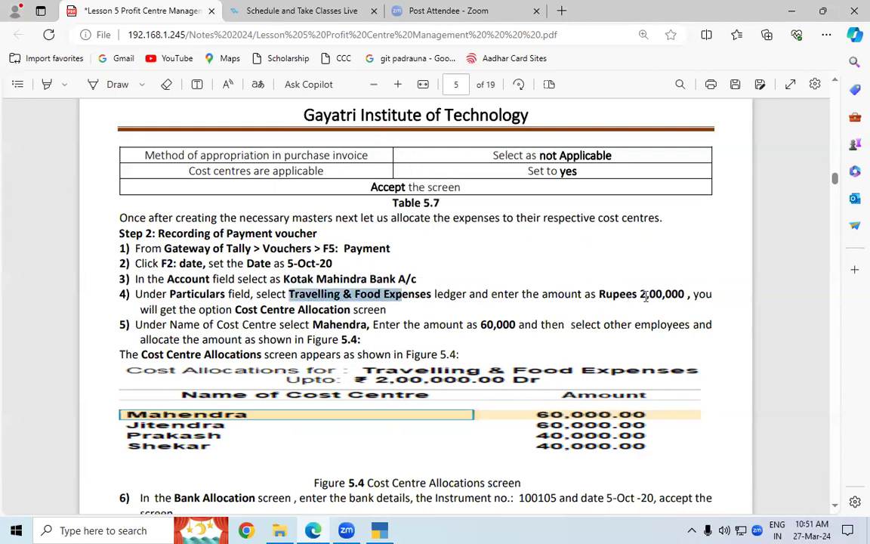
double_click(669, 297)
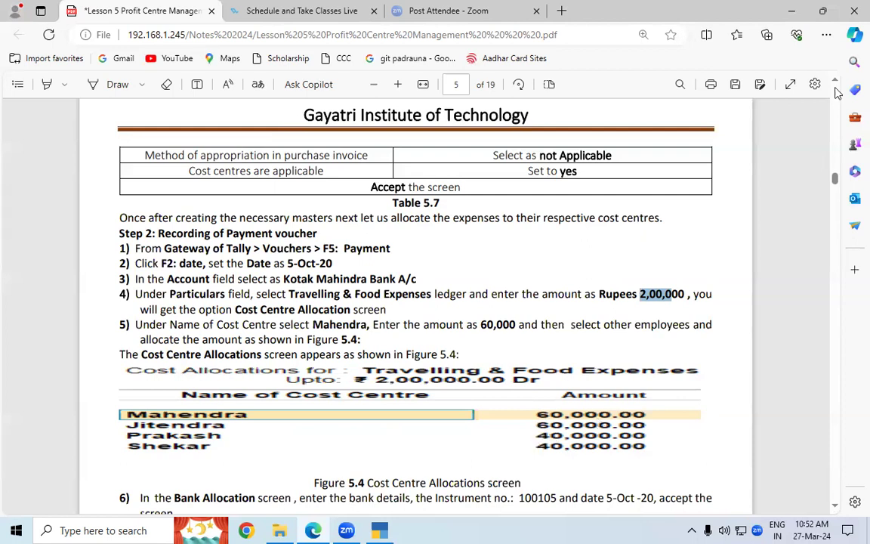
scroll(836, 88, "up", 3)
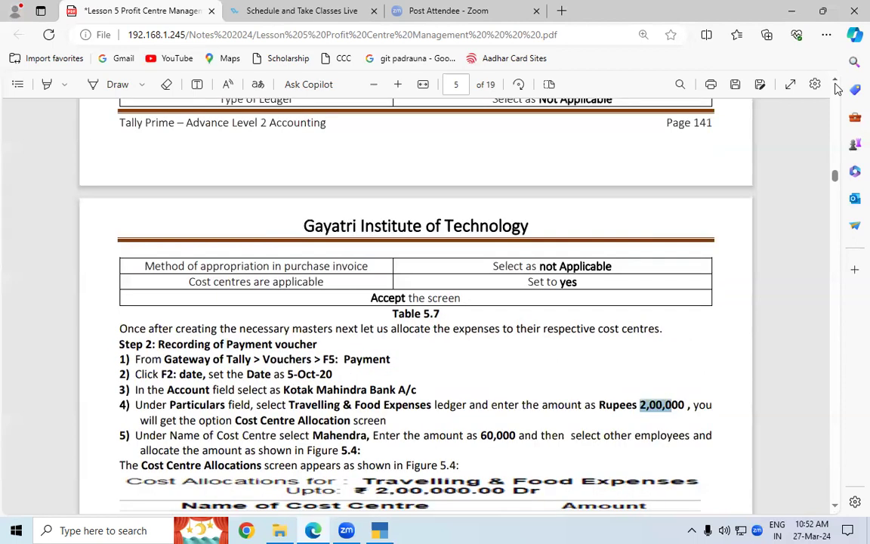
scroll(836, 88, "up", 9)
scroll(836, 89, "up", 3)
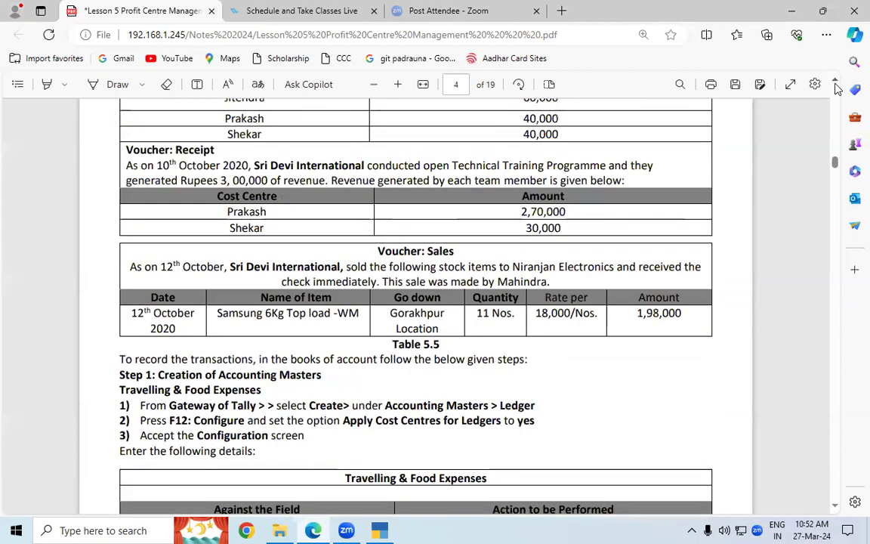
scroll(836, 88, "up", 3)
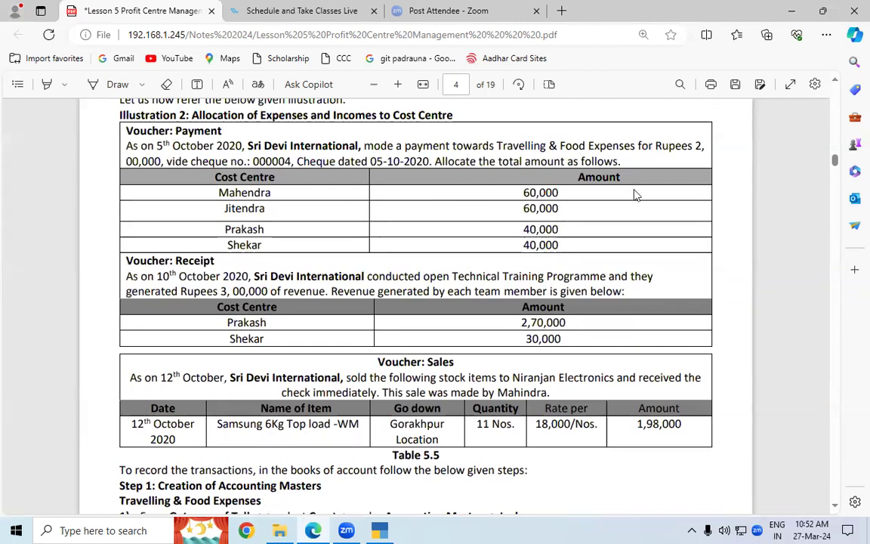
scroll(634, 195, "up", 2)
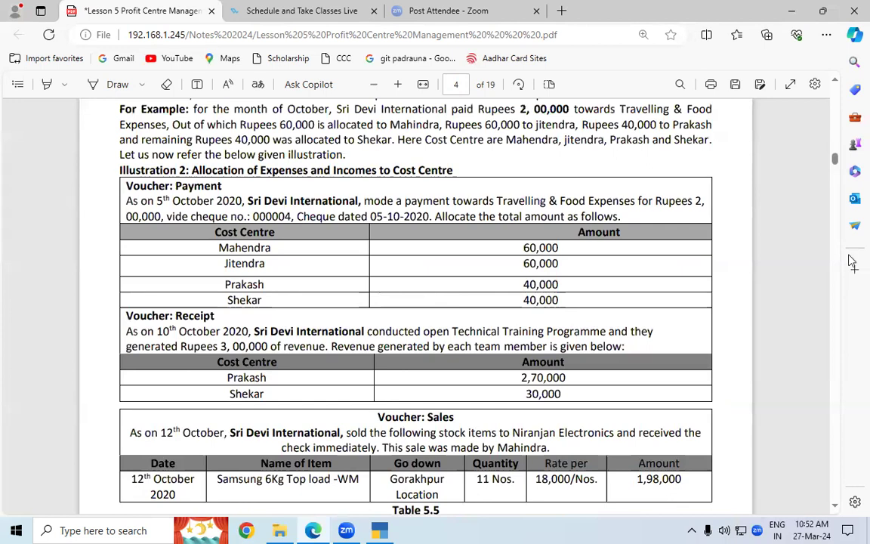
Return to TallyPrime, leave ledger creation, and open a new payment voucher in Single Entry mode
key("alt+Tab")
key("Escape")
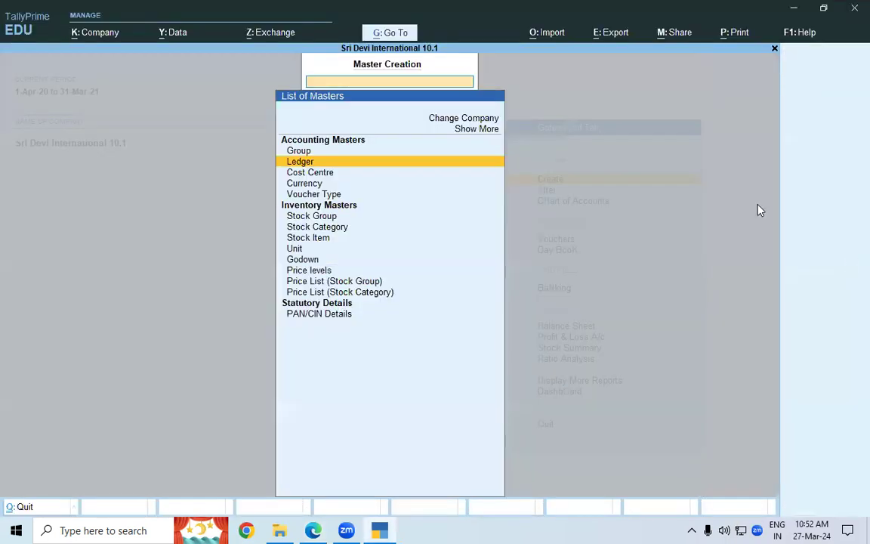
key("Escape")
left_click(561, 239)
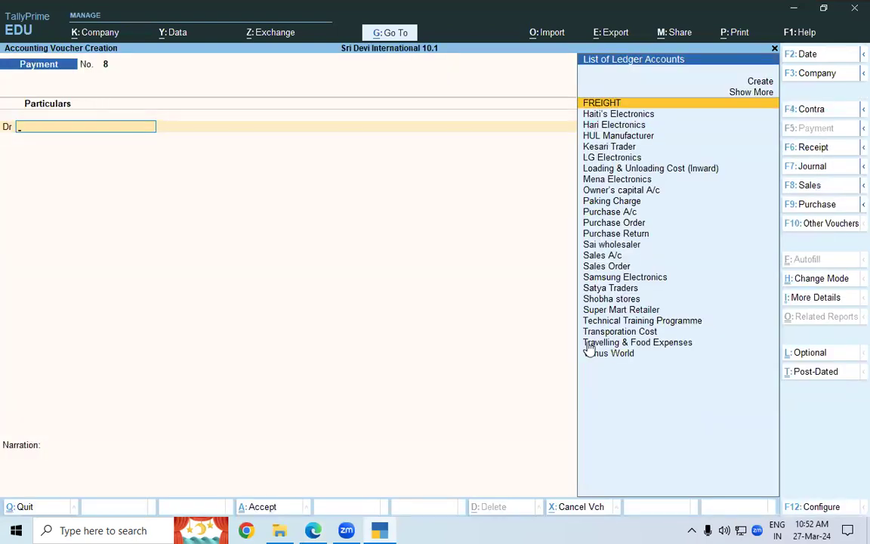
left_click(809, 281)
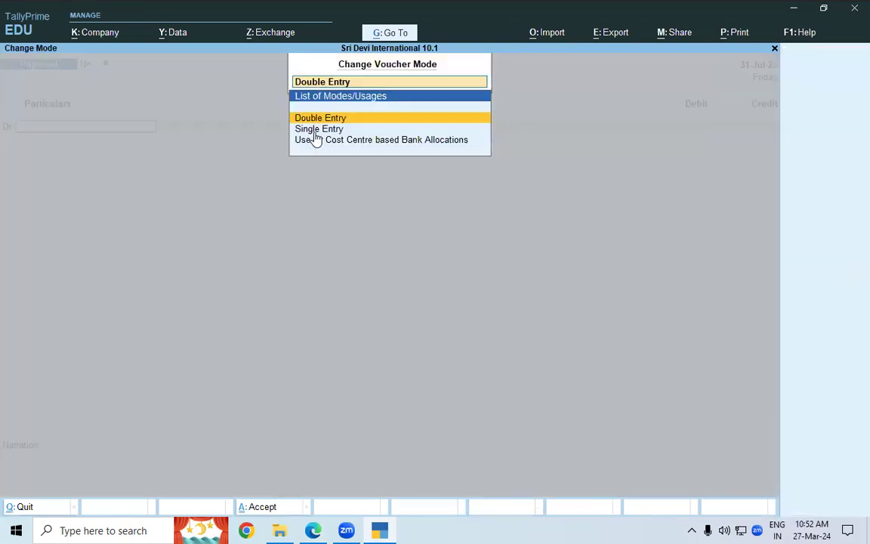
left_click(316, 130)
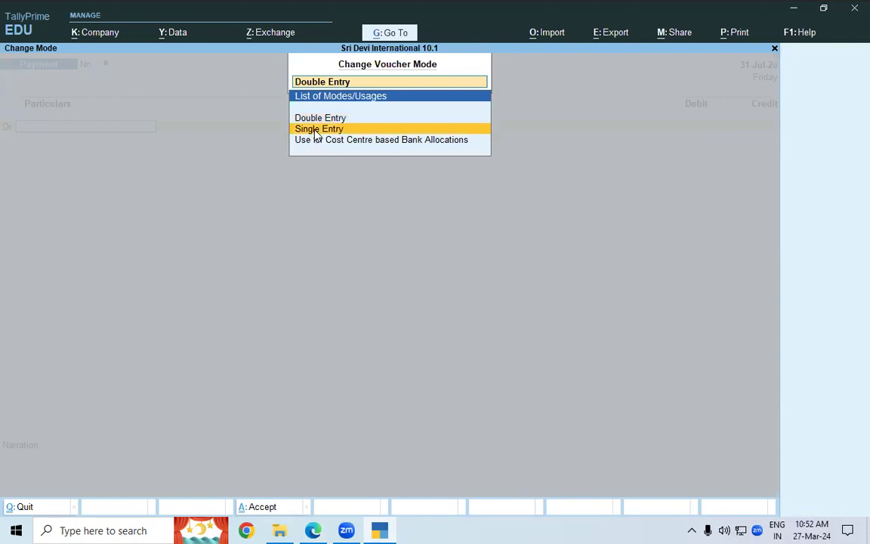
left_click(316, 130)
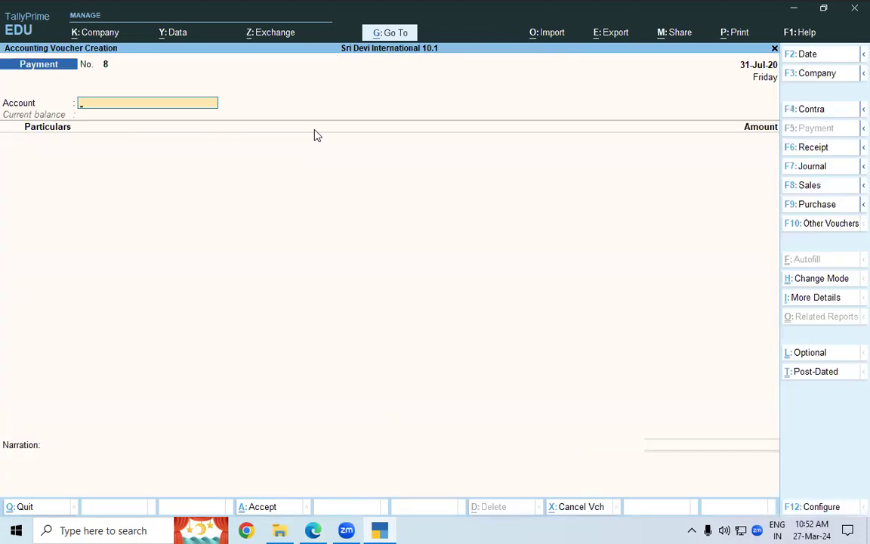
Set the payment account to Kotak Mahindra Bank A/C and the particulars to Travelling & Food Expenses, checking the lesson PDF for the payment details
type("Ko")
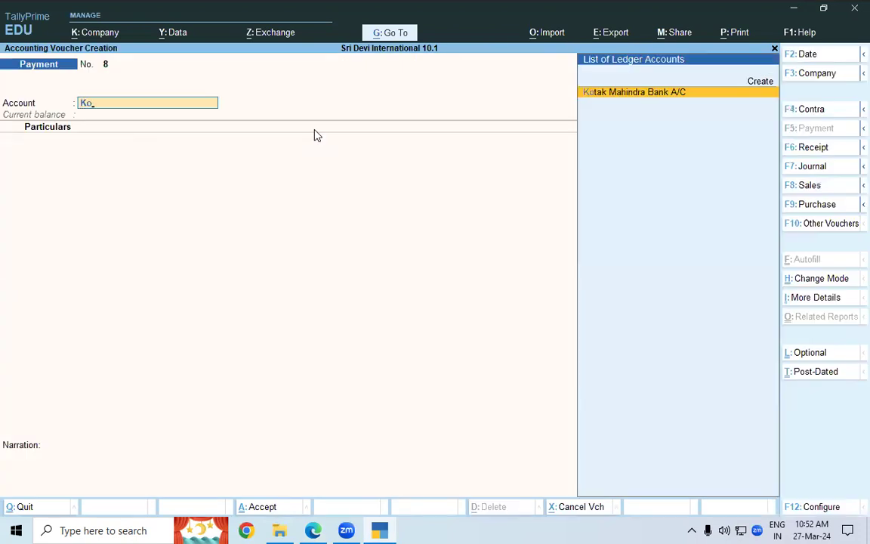
key("Return")
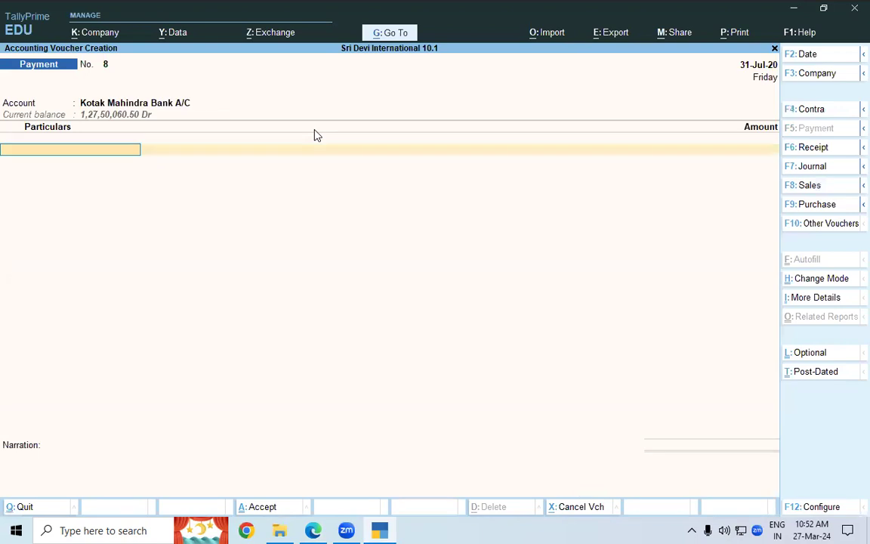
key("ctrl")
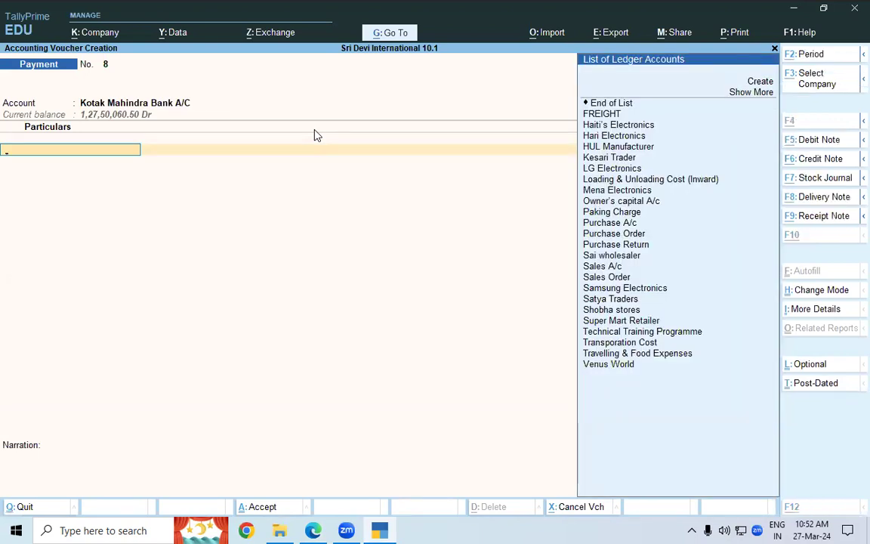
key("alt+Tab")
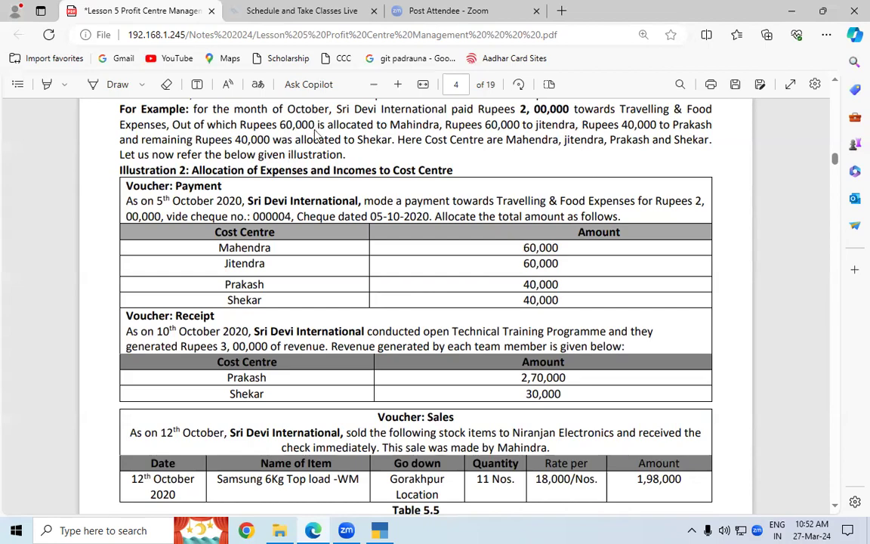
key("alt+Tab")
type("Tr")
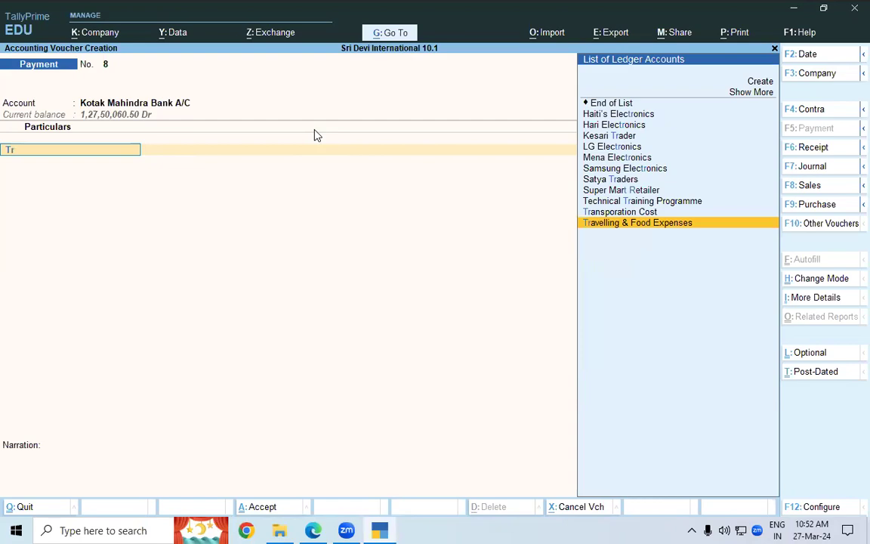
key("Return")
key("alt+Tab")
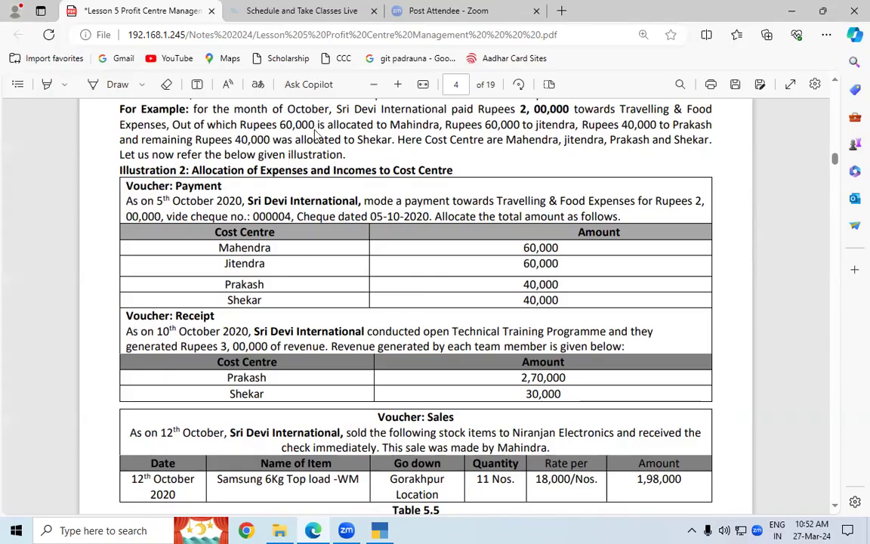
Return to TallyPrime, enter 2,00,000 for Travelling & Food Expenses, and check the lesson PDF for its cost centre allocations
key("alt+Tab")
type("2,00,000")
key("Return")
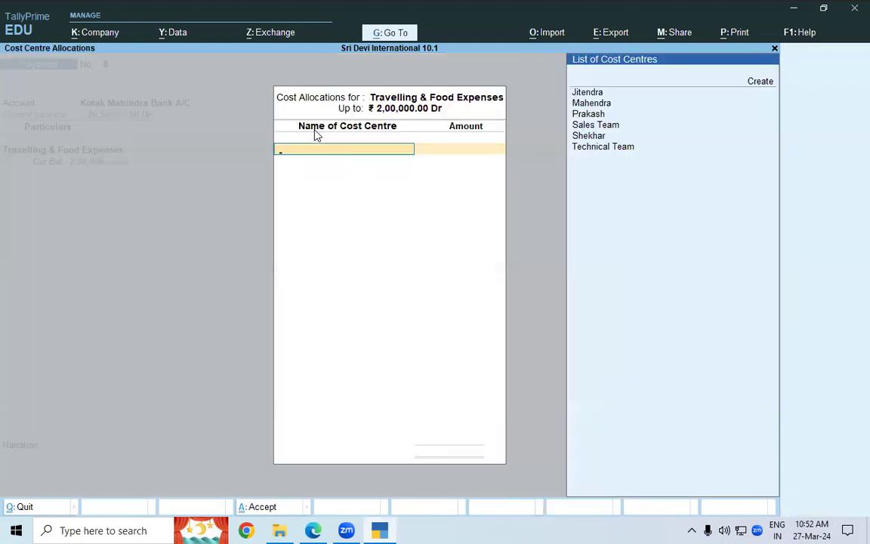
key("alt+Tab")
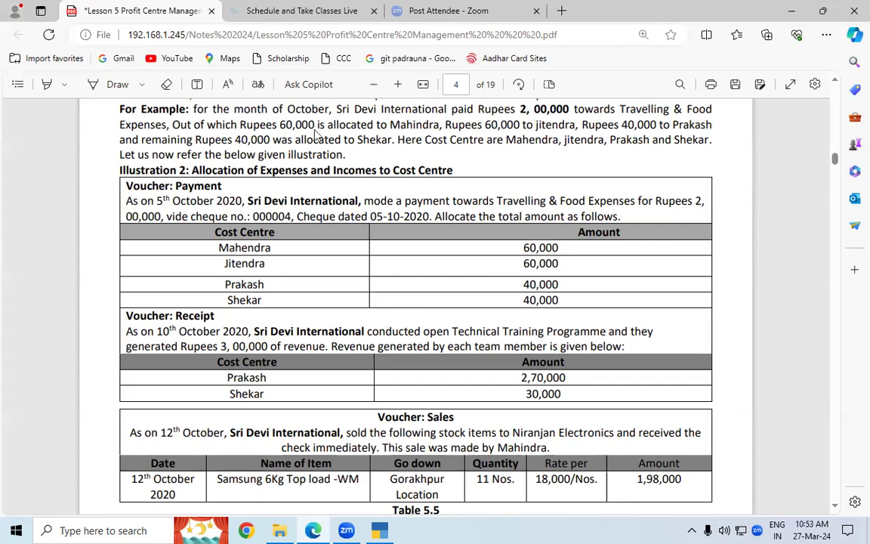
In TallyPrime, allocate 60,000 of the travelling expense to each of the two Sales Team employees' cost centres, following the lesson's order
key("alt+Tab")
type("m")
key("Return")
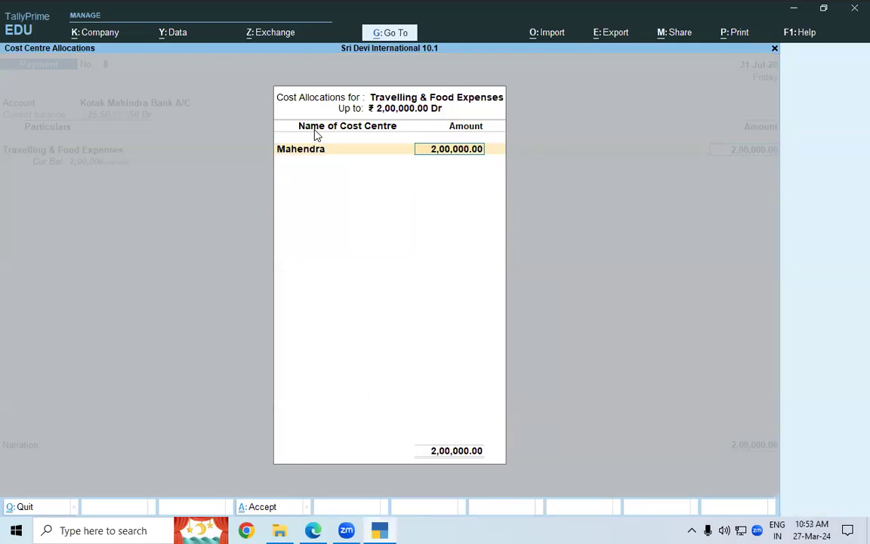
type("00")
key("Return")
type("J")
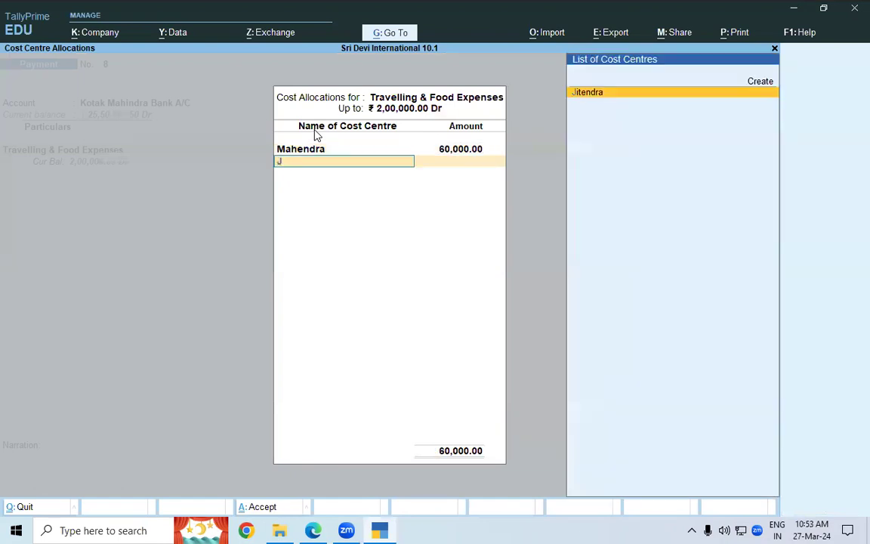
type("i")
key("Return")
type("60,0")
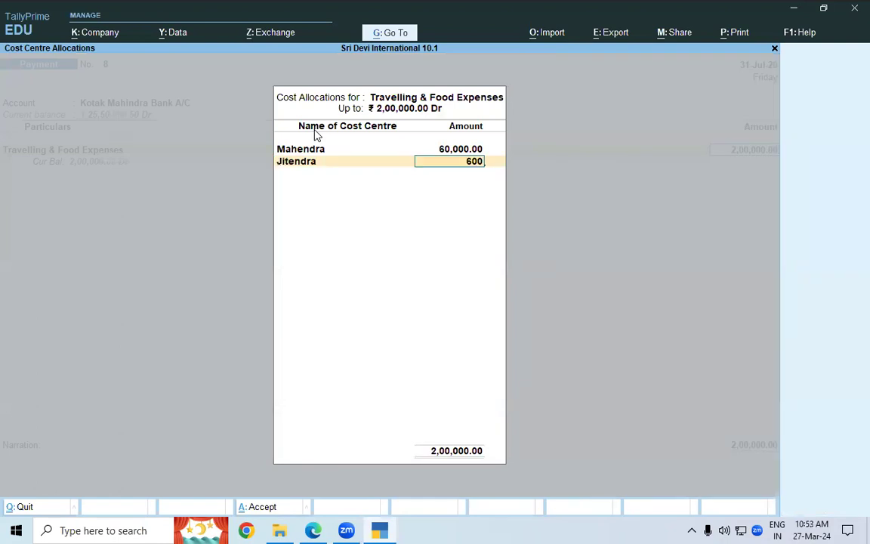
type("00")
key("Return")
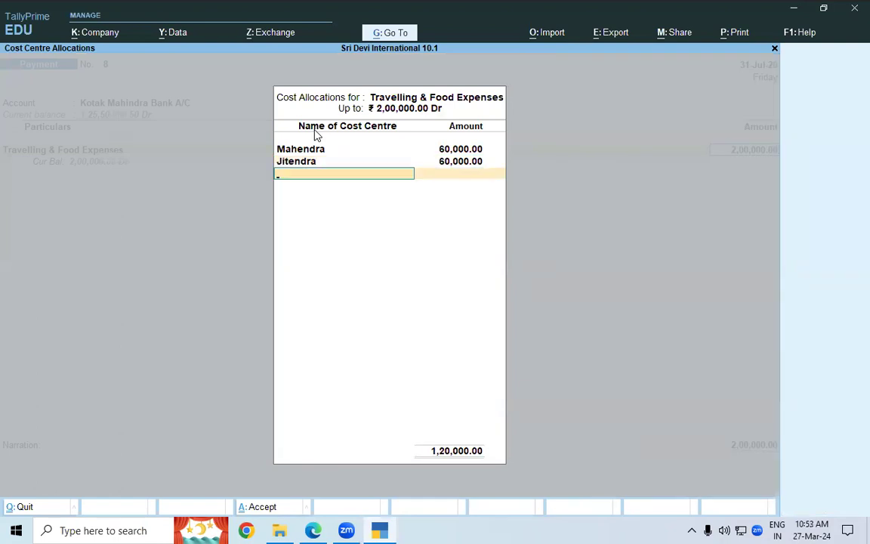
Allocate 40,000 of the travelling expense to each of the two Technical Team employees' cost centres and finish the cost allocation
type("P")
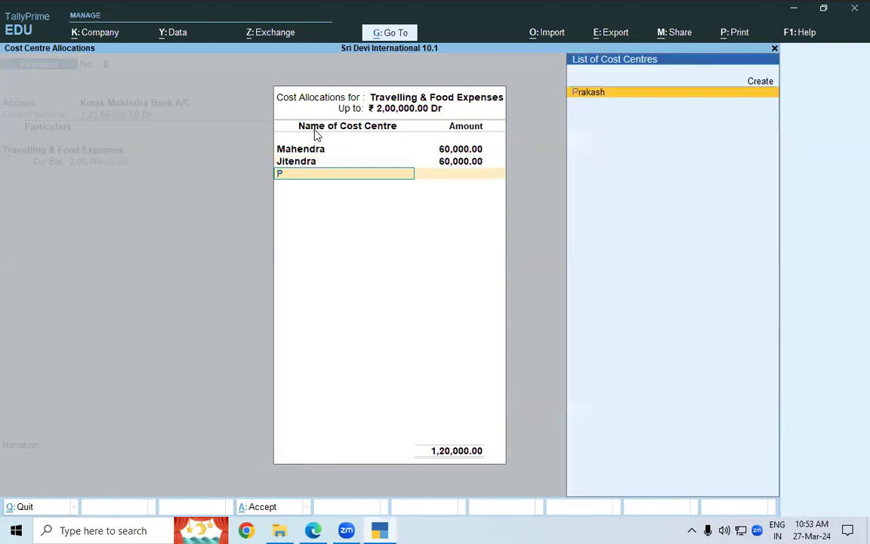
key("Return")
type("40000")
key("Return")
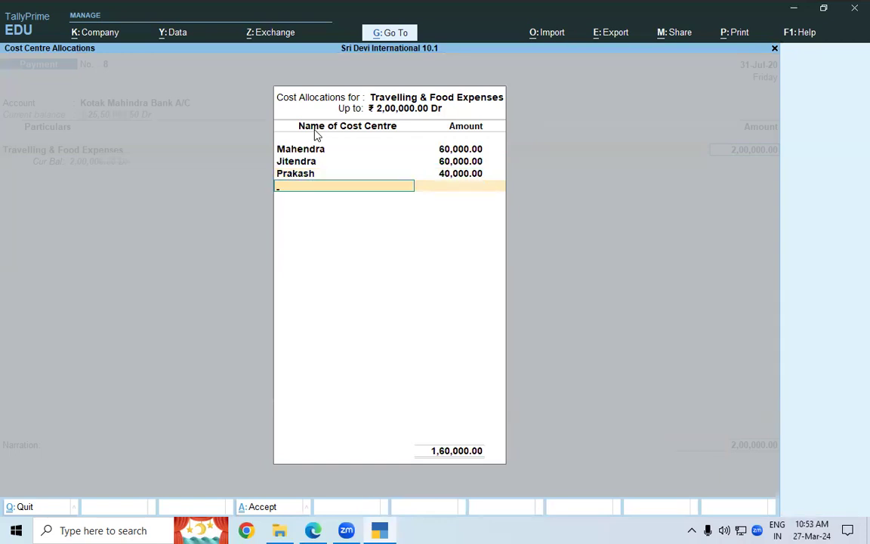
type("Sh")
key("Return")
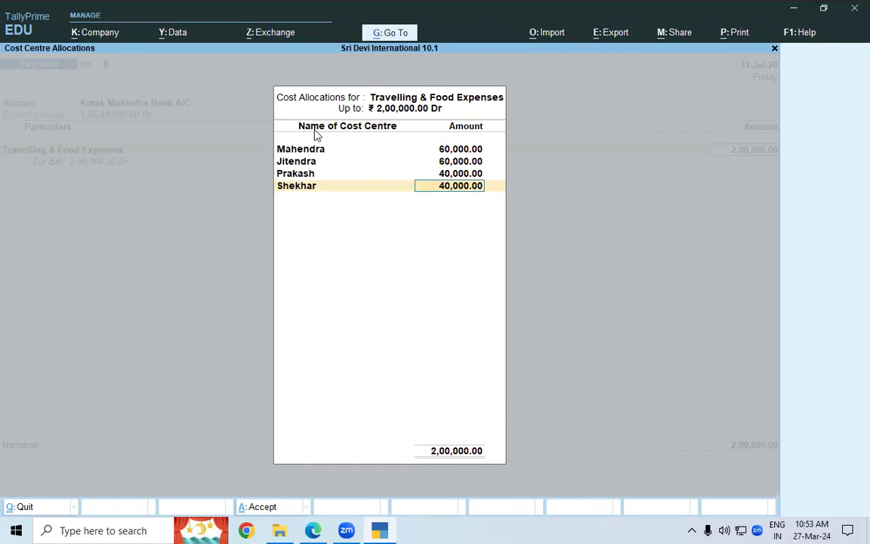
key("Return")
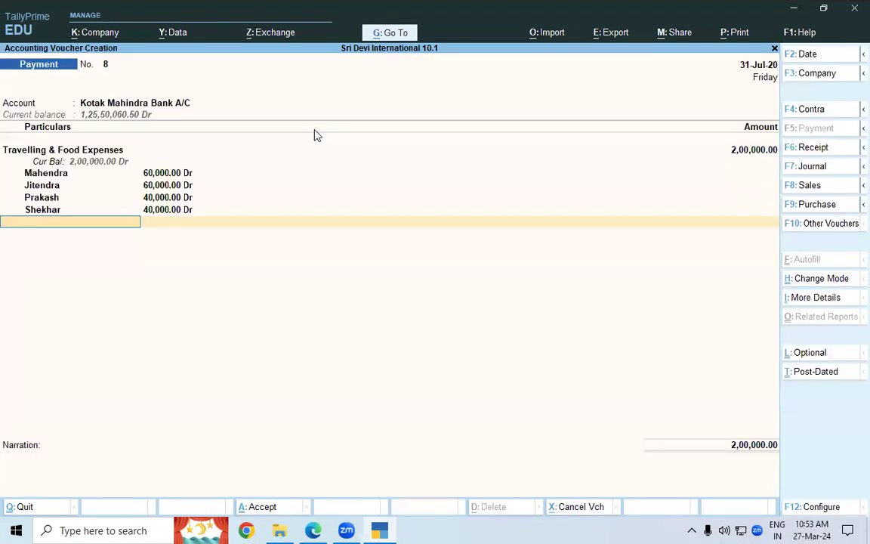
Leave the narration empty and save the payment voucher
key("Return")
key("Return")
key("Return")
key("Return")
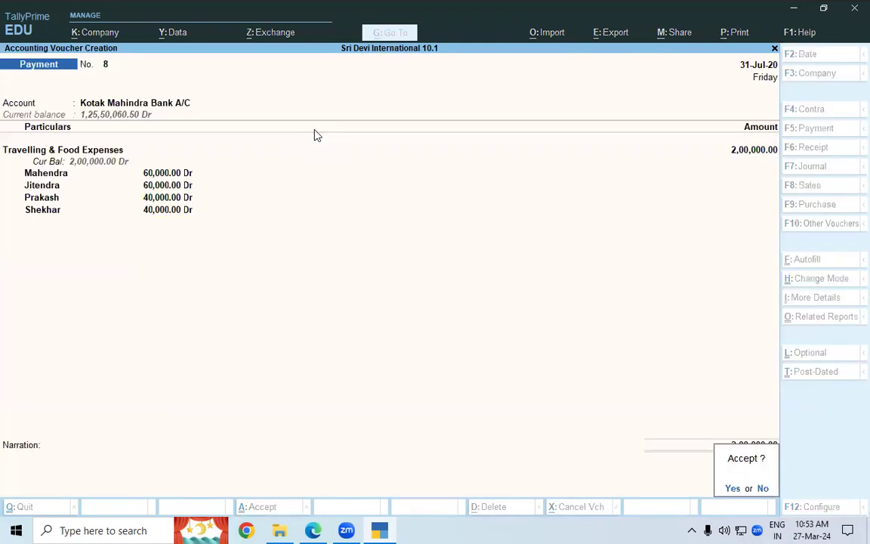
key("y")
Switch to the lesson PDF and review the receipt voucher's revenue amount and cost centre split in Illustration 2
key("alt+Tab")
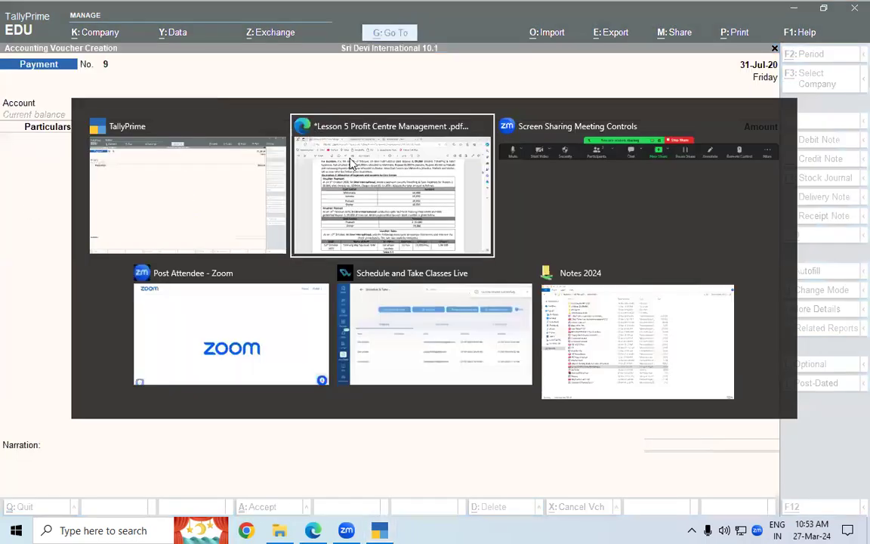
key("alt+Tab")
left_click(340, 233)
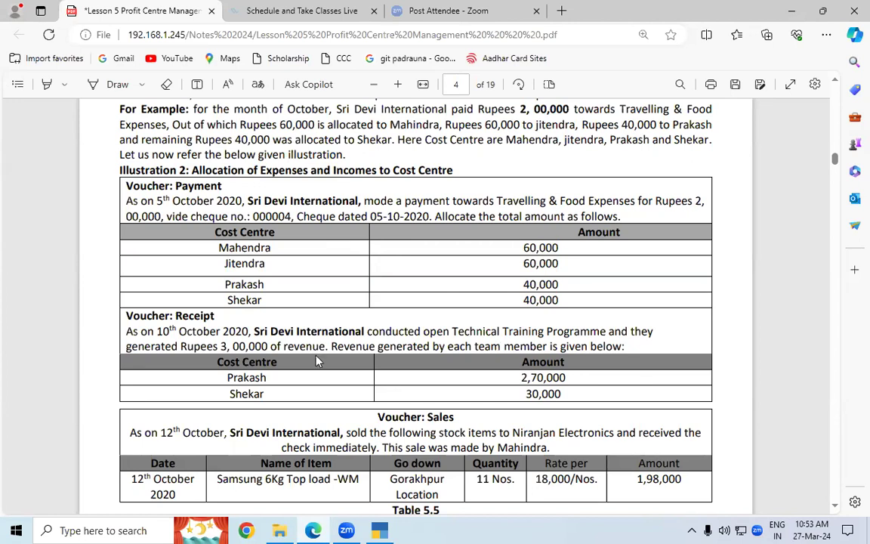
double_click(264, 345)
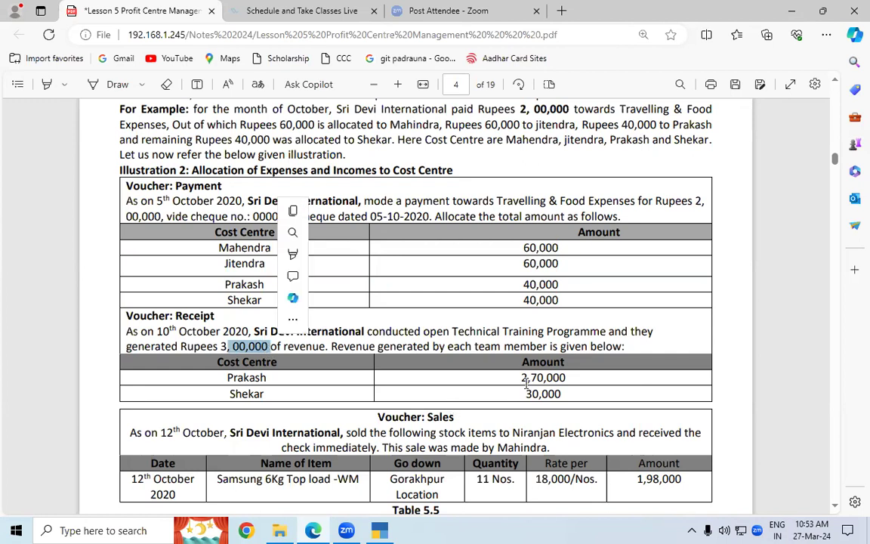
mouse_move(527, 377)
left_mouse_down()
mouse_move(566, 377)
mouse_move(527, 393)
left_mouse_up()
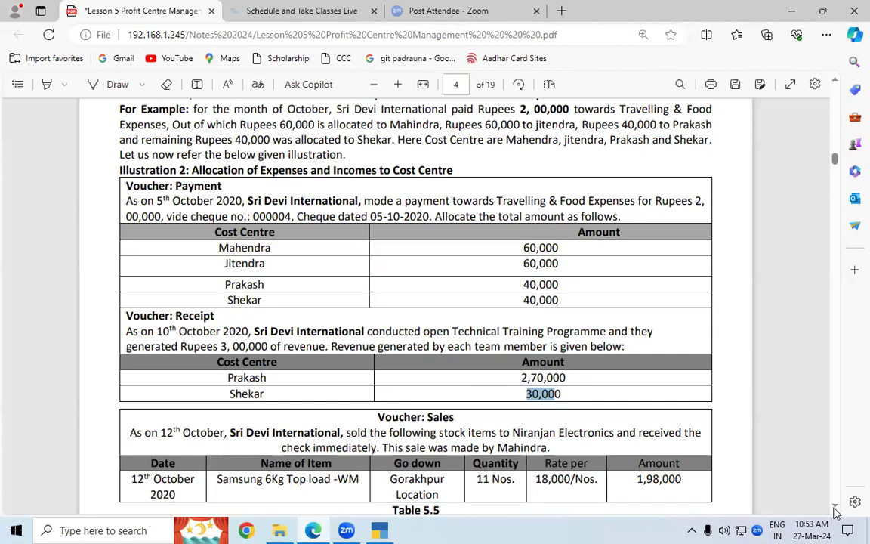
Read through the Step 2 payment voucher instructions to the part on opening the Cost Category Summary through Go To
scroll(836, 512, "down", 3)
scroll(835, 512, "down", 3)
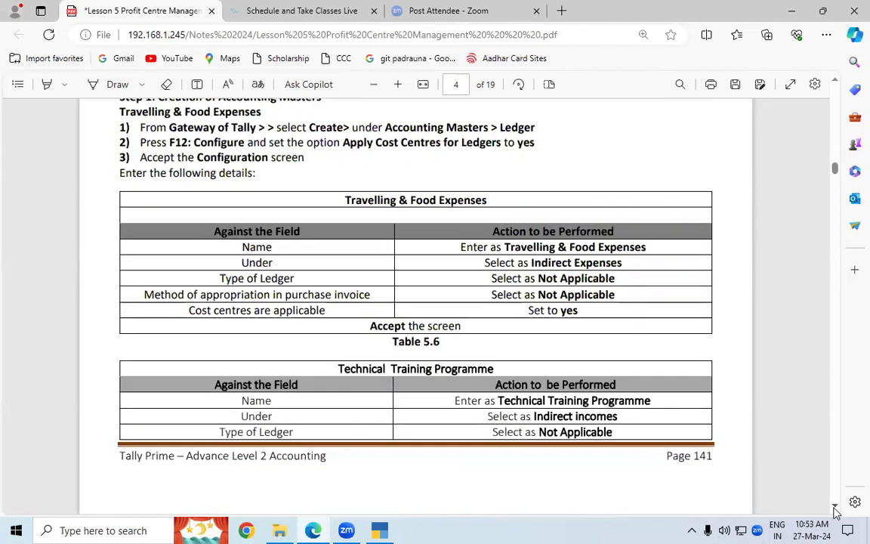
scroll(835, 512, "down", 3)
scroll(836, 512, "down", 3)
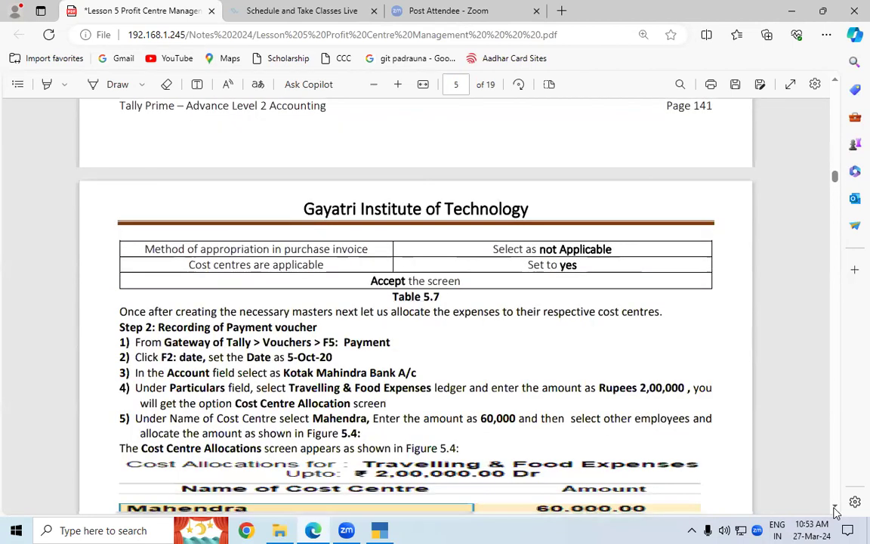
scroll(836, 512, "down", 3)
scroll(836, 512, "down", 1)
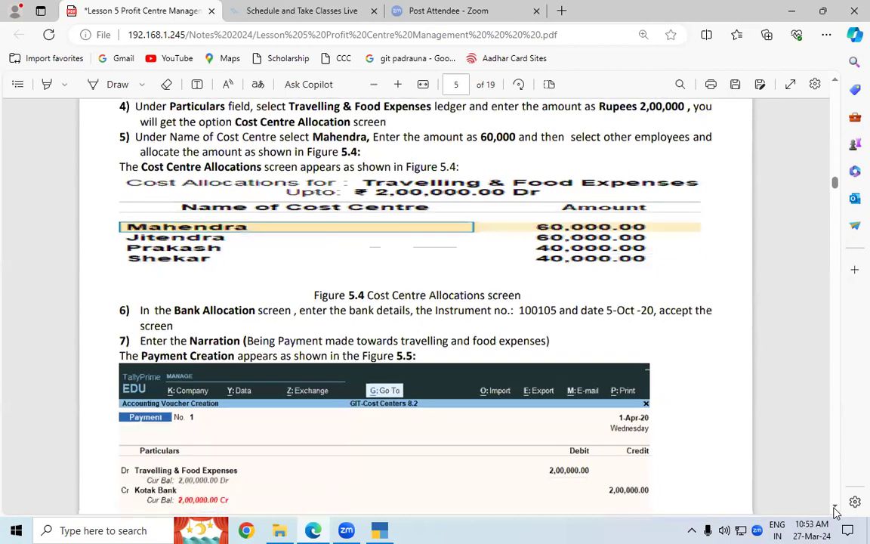
scroll(836, 512, "down", 2)
scroll(836, 512, "down", 1)
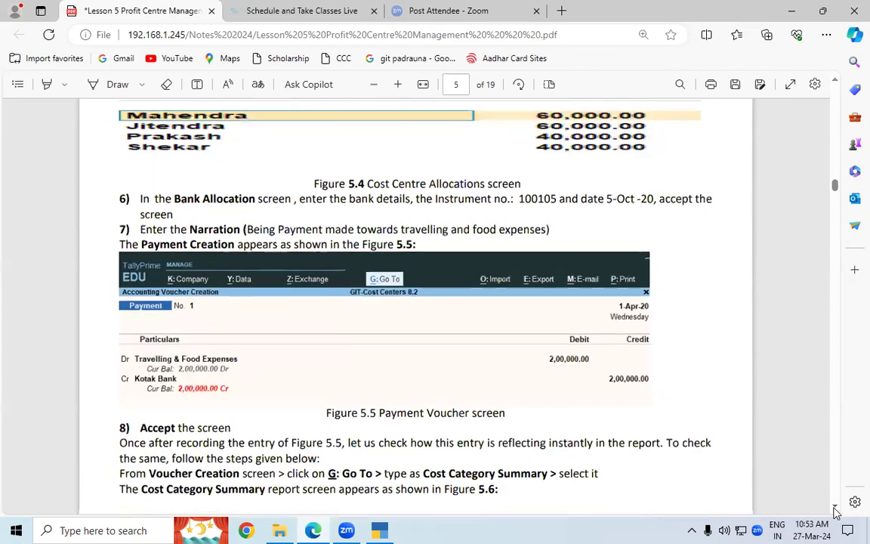
scroll(836, 512, "down", 2)
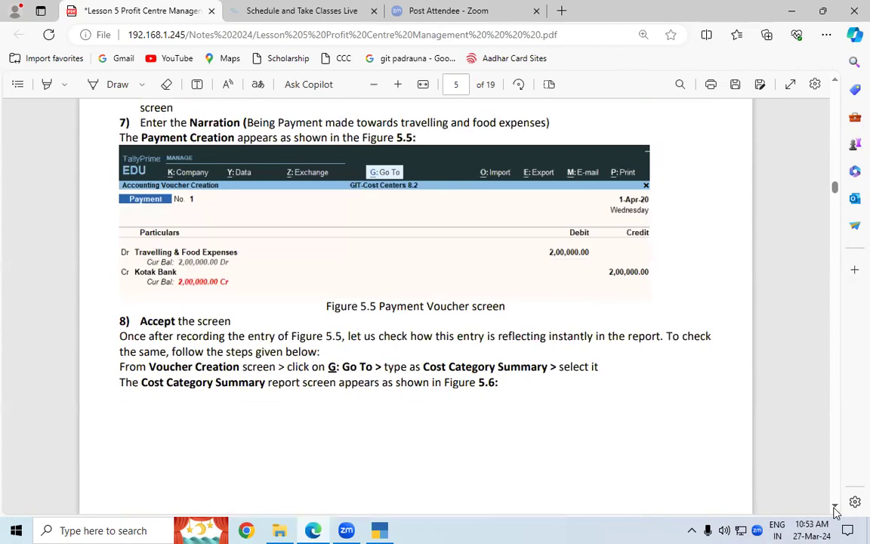
scroll(836, 512, "down", 1)
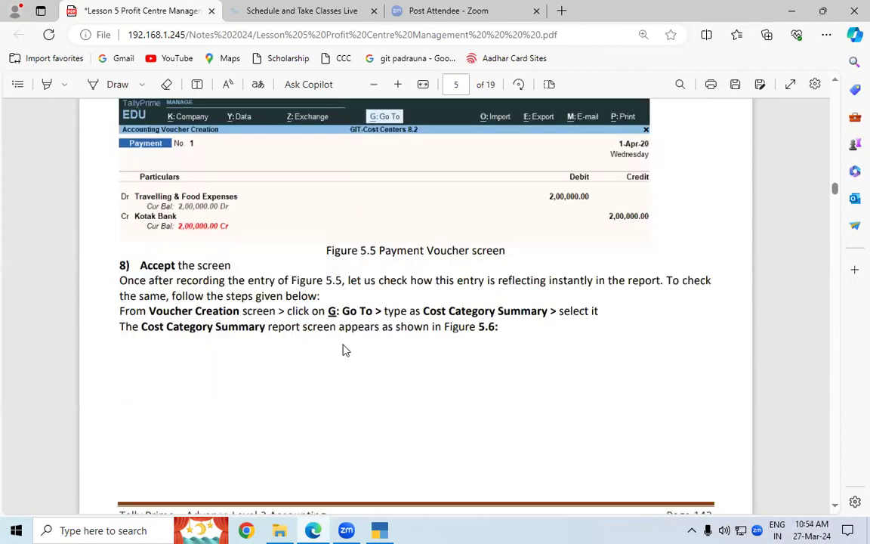
left_click_drag(345, 315, 373, 314)
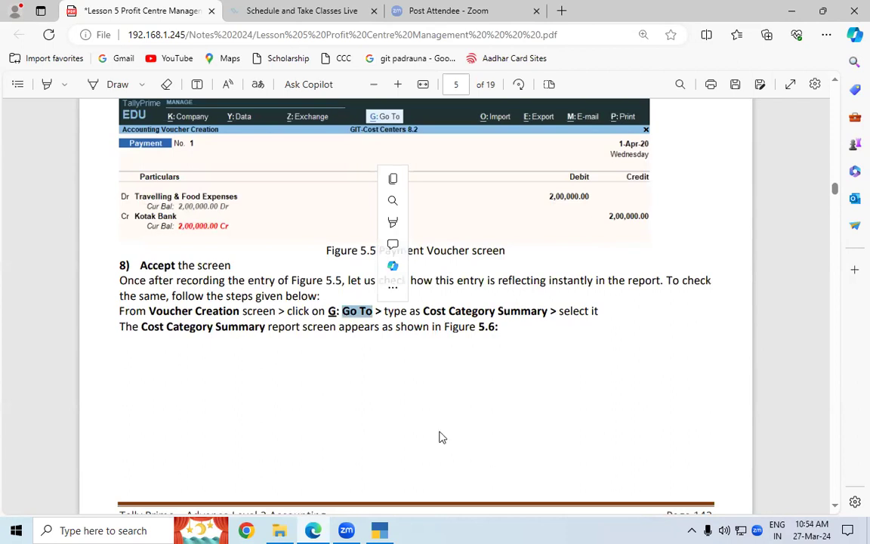
Switch to TallyPrime and bring up the Go To list of reports
left_click(382, 527)
left_click(388, 37)
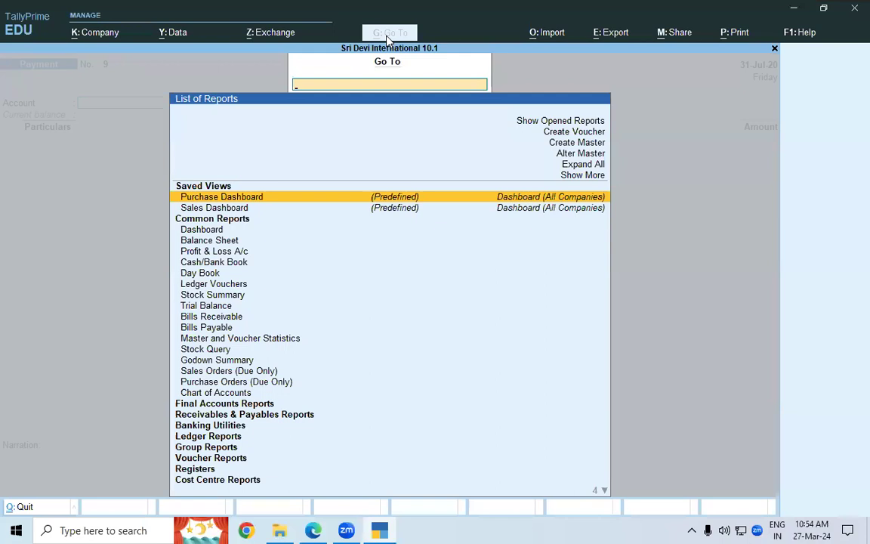
key("alt+o")
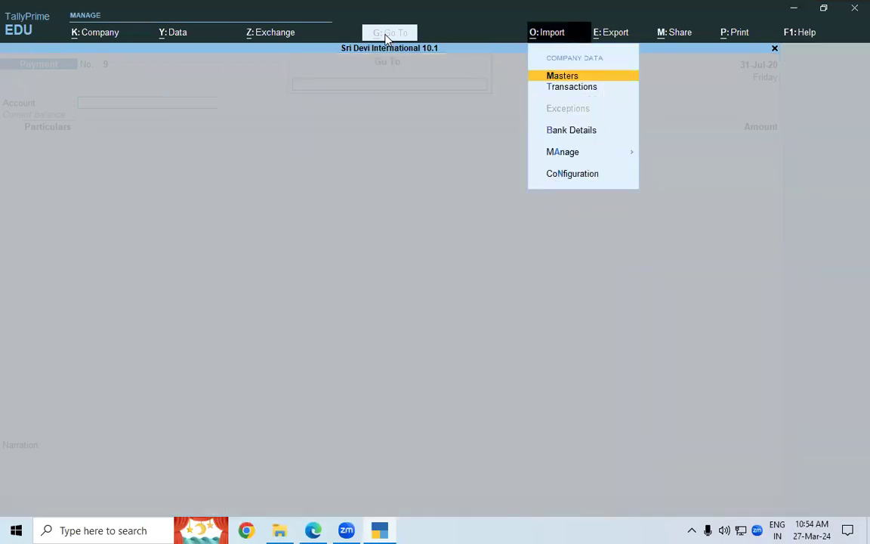
key("alt+Tab")
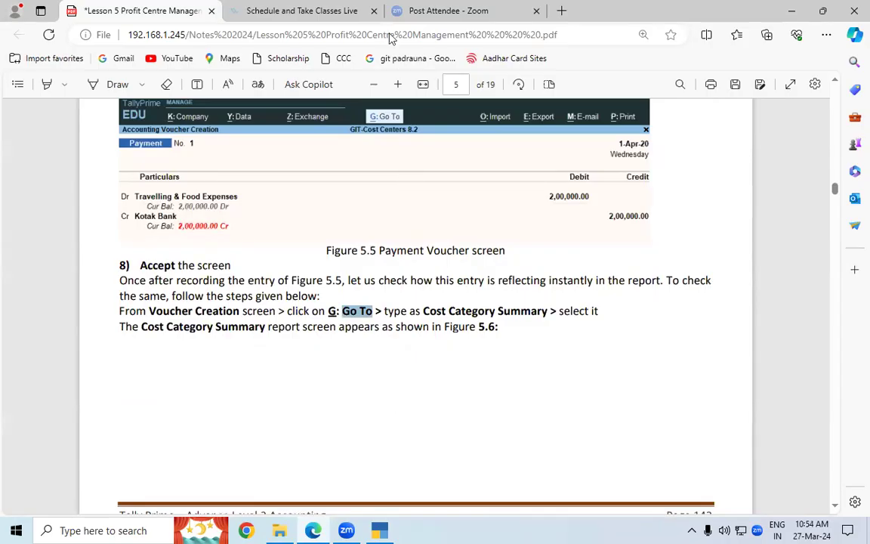
key("alt+Tab")
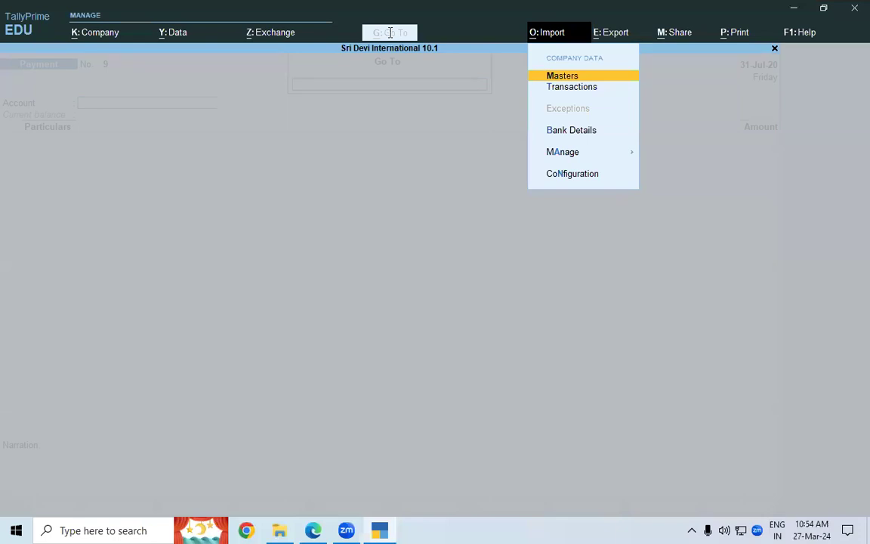
key("alt+Tab")
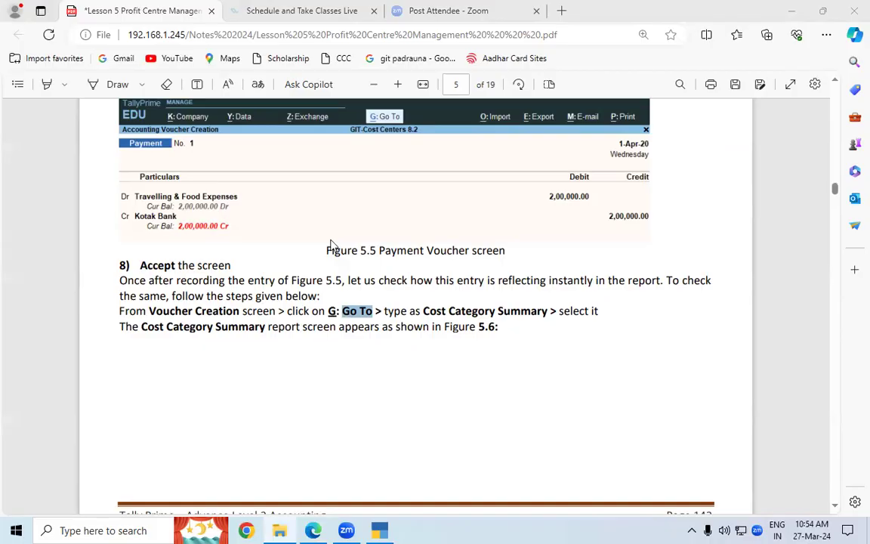
key("alt+Tab")
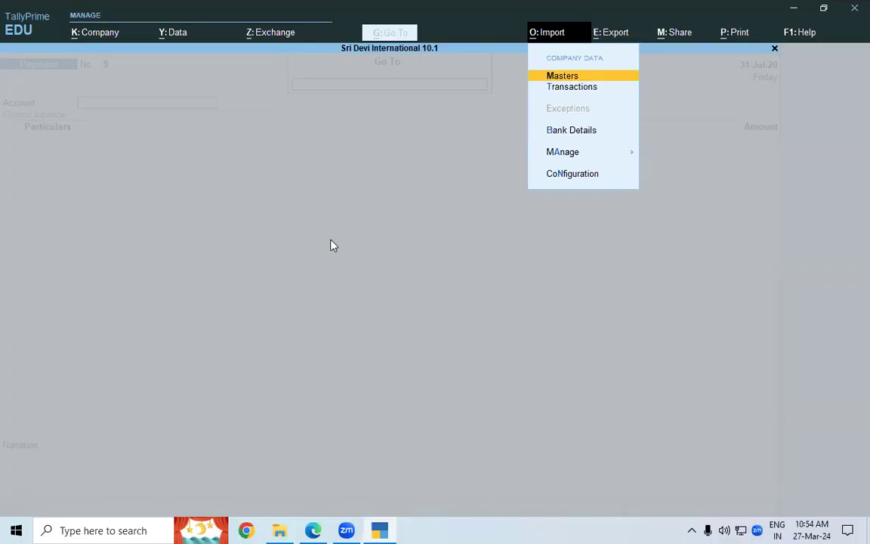
key("alt+z")
key("alt+o")
key("Escape")
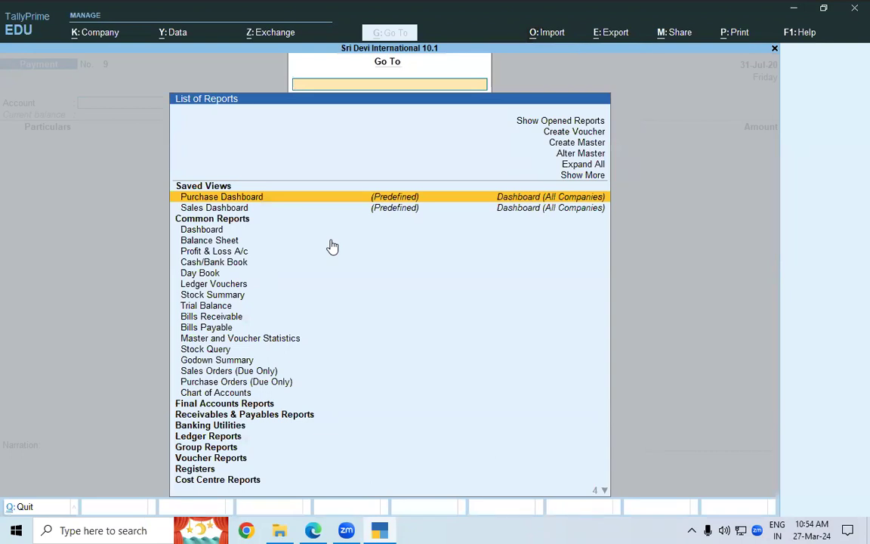
Filter the report list by "Co" and open the Cost Category Summary from the Cost Centre Reports
type("Co")
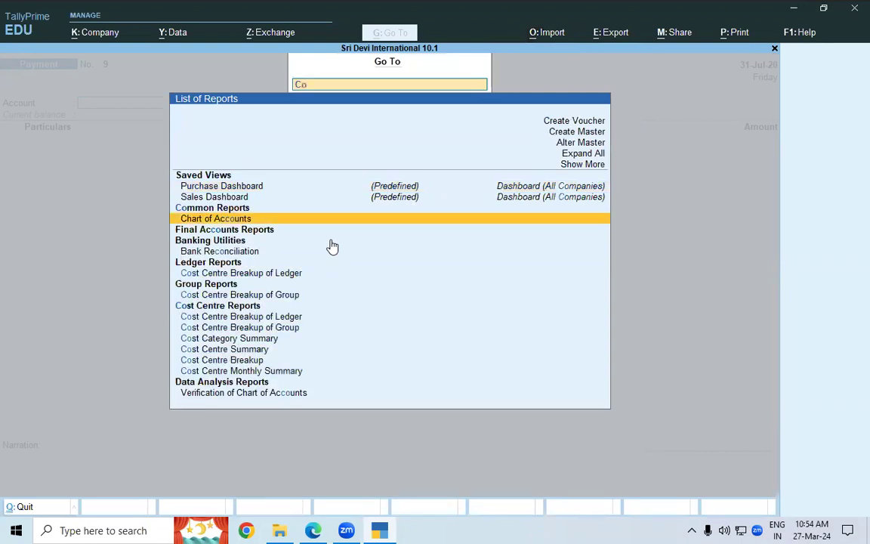
key("Down")
key("Down")
key("Down")
key("Down")
key("Down")
key("Down")
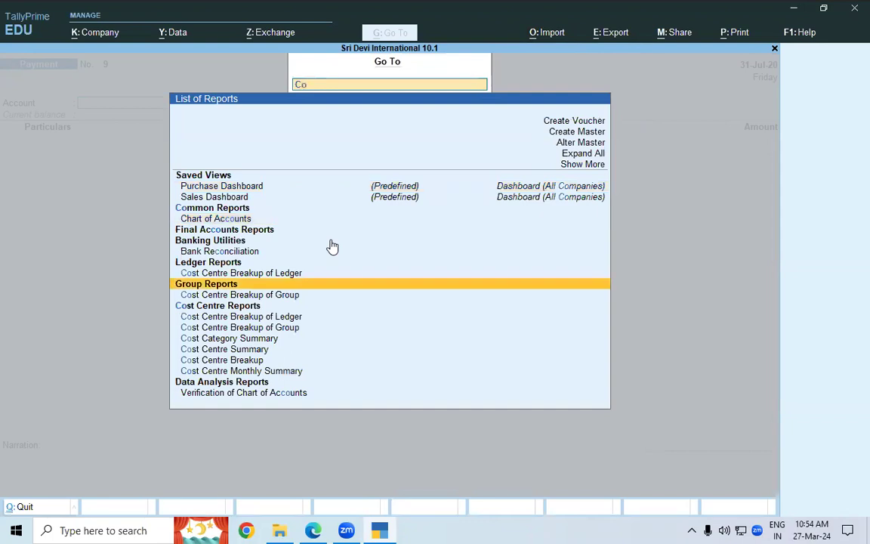
key("Down")
key("Down")
key("Down")
key("Down")
key("Down")
key("Down")
key("Up")
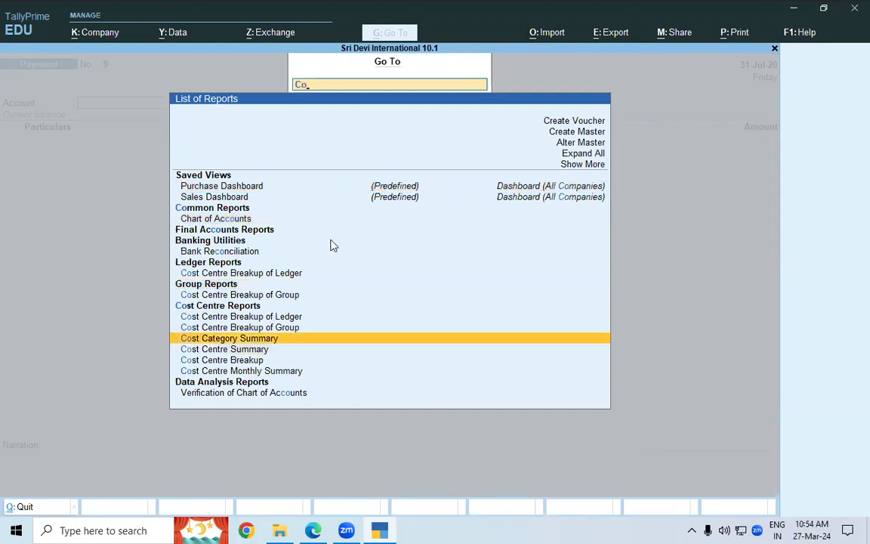
key("Return")
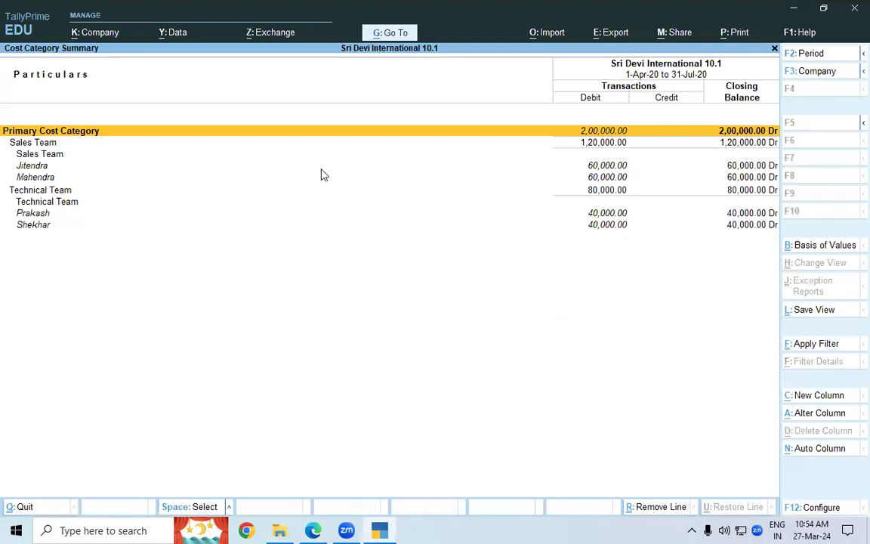
Switch to the lesson PDF and read the Cost Category Summary explanation under Figure 5.6, including the note on debit and credit balances
left_click(313, 530)
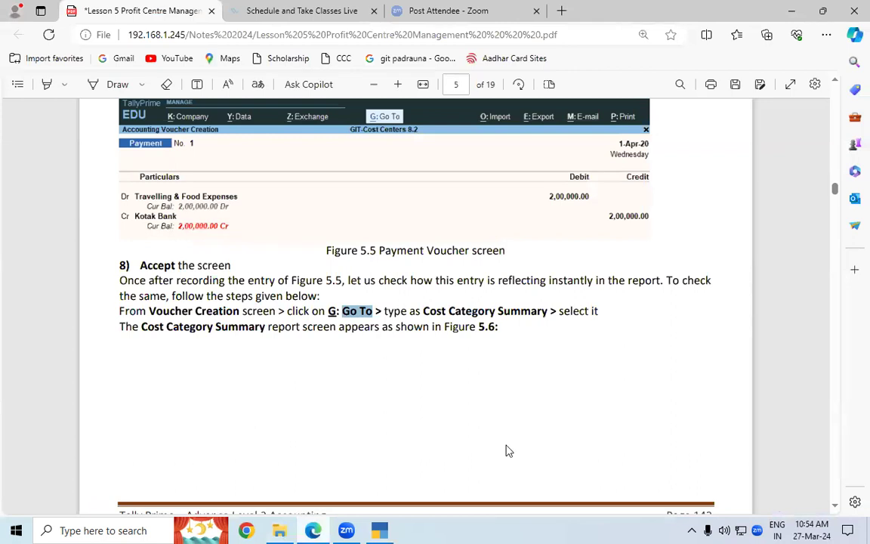
left_click(834, 510)
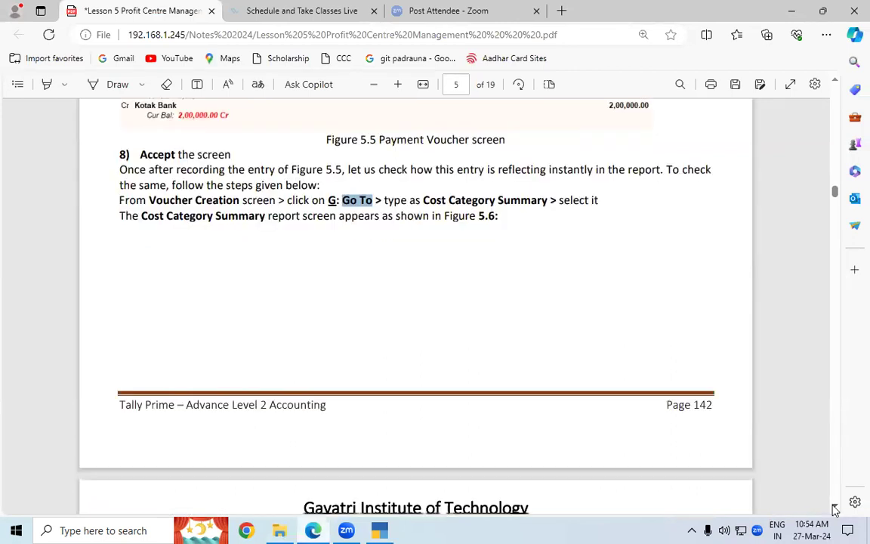
left_click(834, 510)
left_click(834, 511)
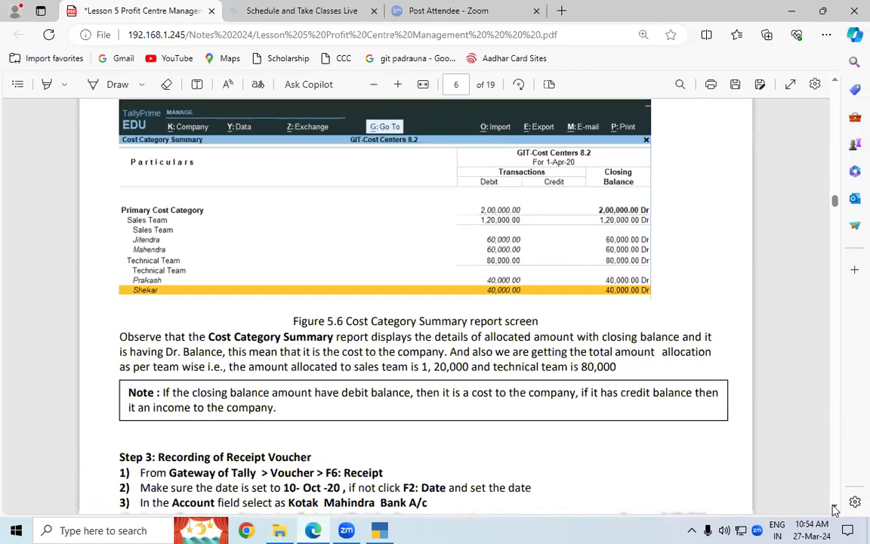
scroll(322, 309, "down", 1)
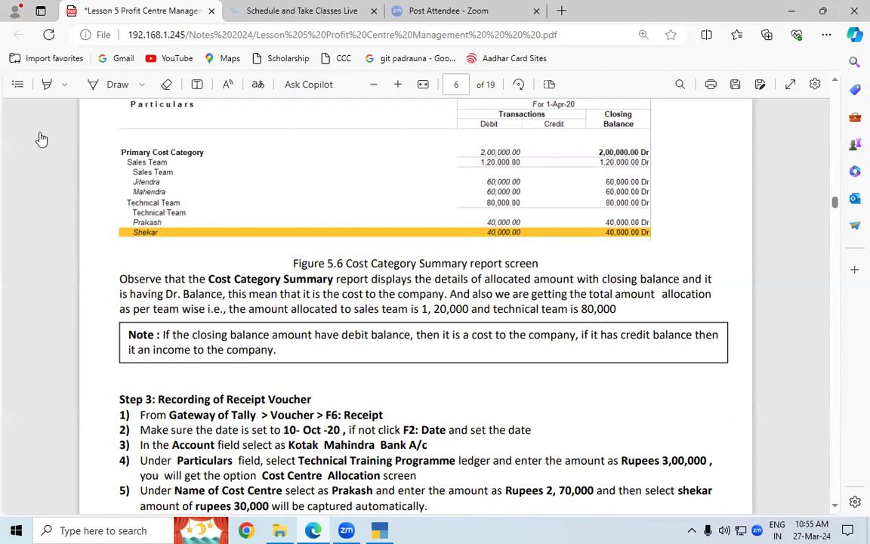
Switch to TallyPrime and examine the Sales Team and Technical Team allocations and their members in the Cost Category Summary
key("alt+Tab")
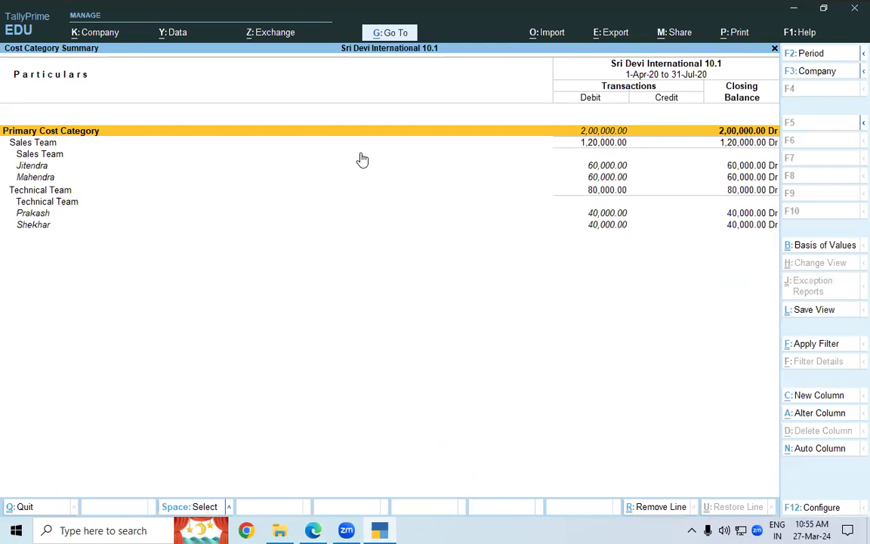
left_click(40, 144)
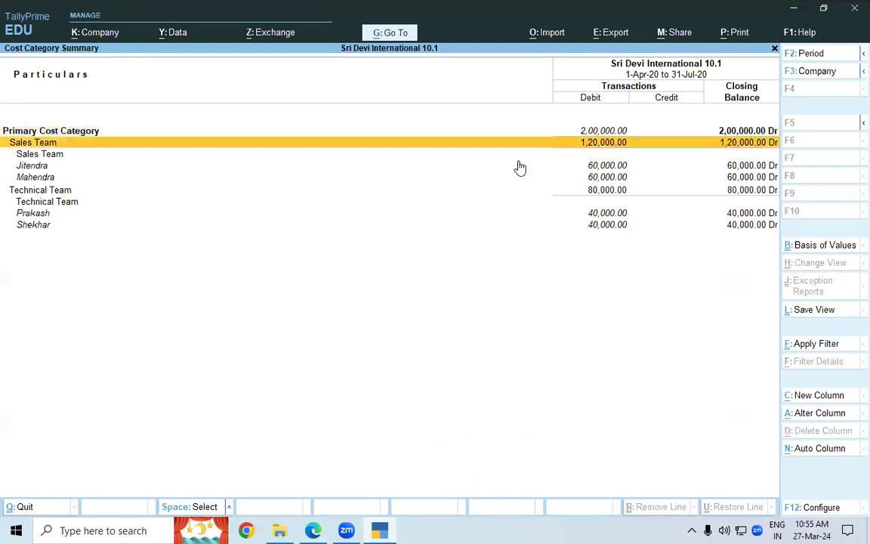
left_click(57, 191)
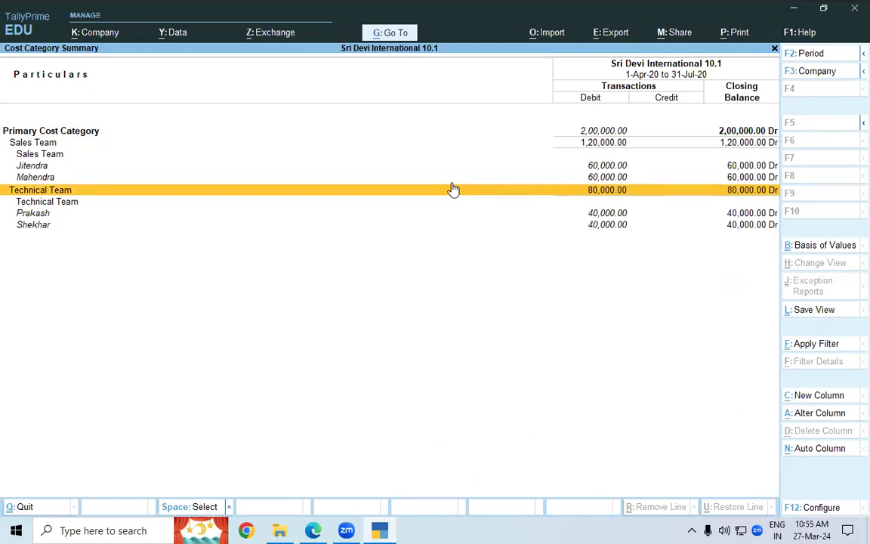
left_click(50, 155)
left_click(43, 143)
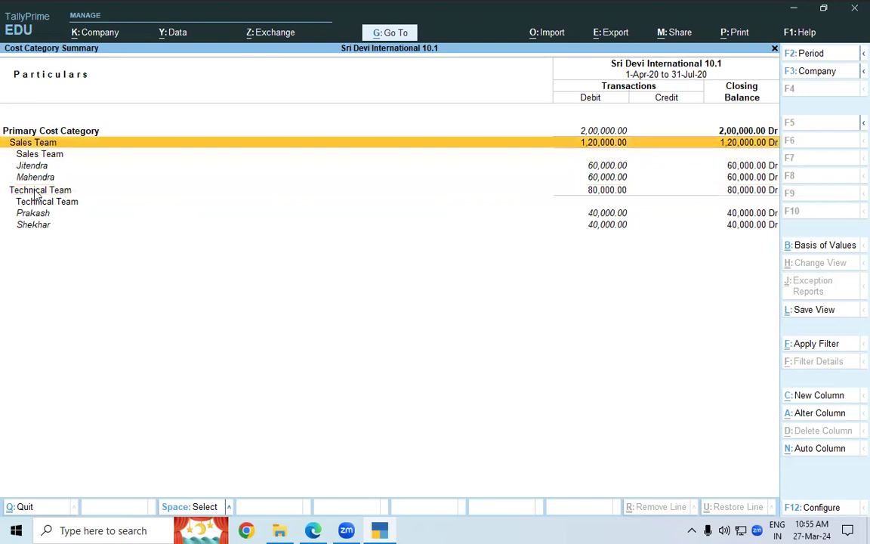
left_click(35, 191)
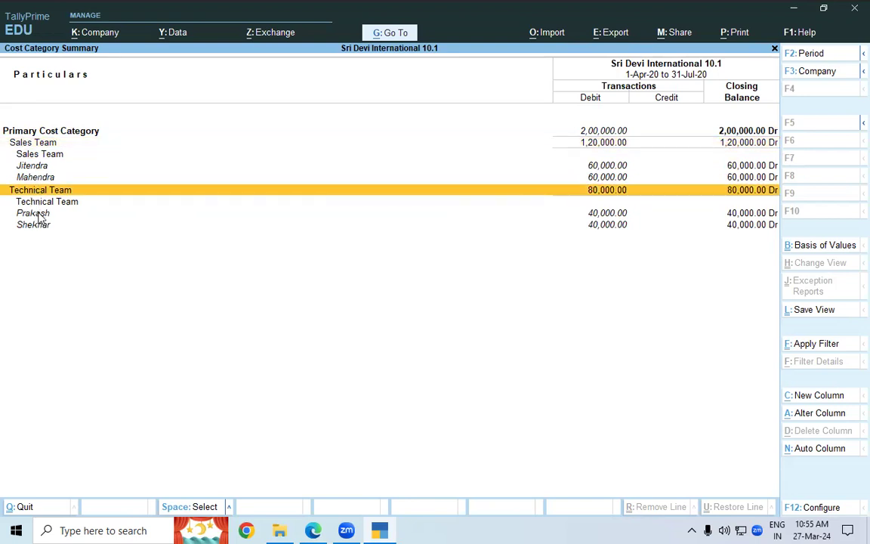
left_click(36, 227)
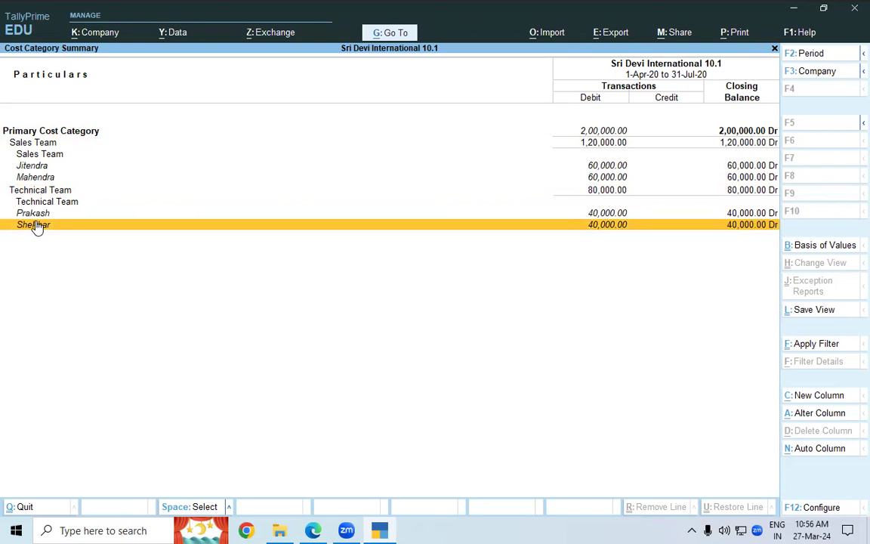
Switch to the lesson PDF and review the Step 3 receipt voucher instructions, checking the Technical Training Programme amount
key("alt+Tab")
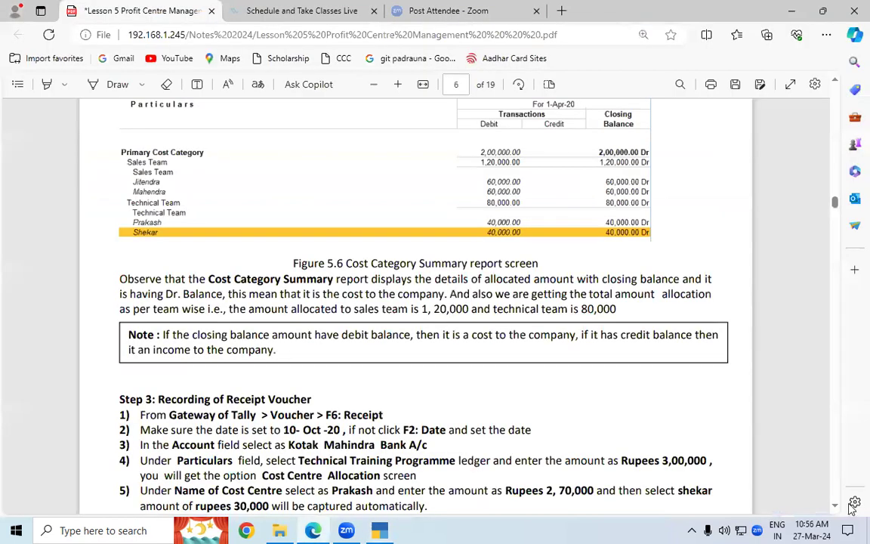
scroll(759, 460, "down", 1)
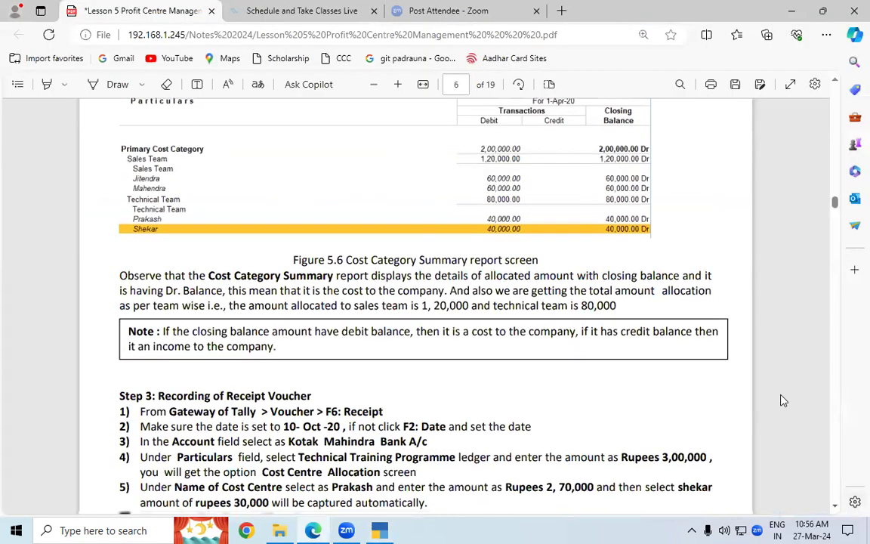
scroll(783, 400, "down", 3)
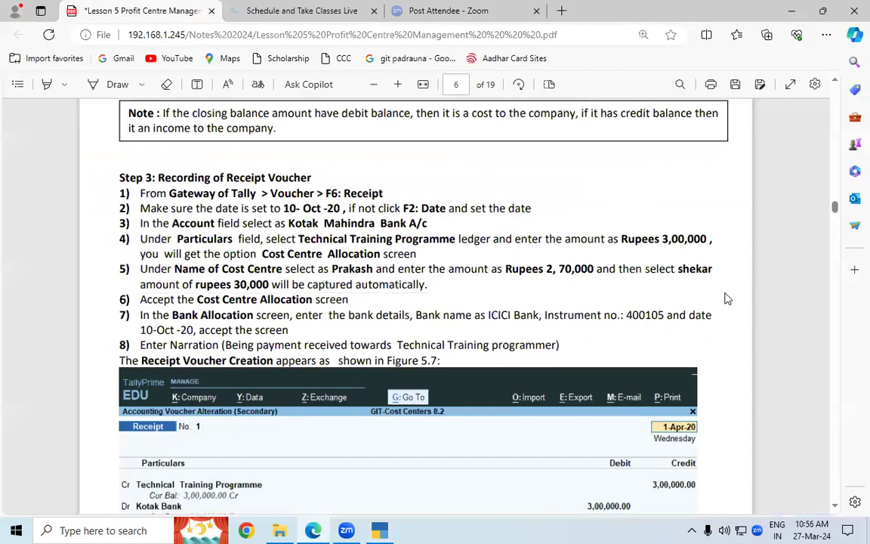
double_click(705, 239)
key("alt+Tab")
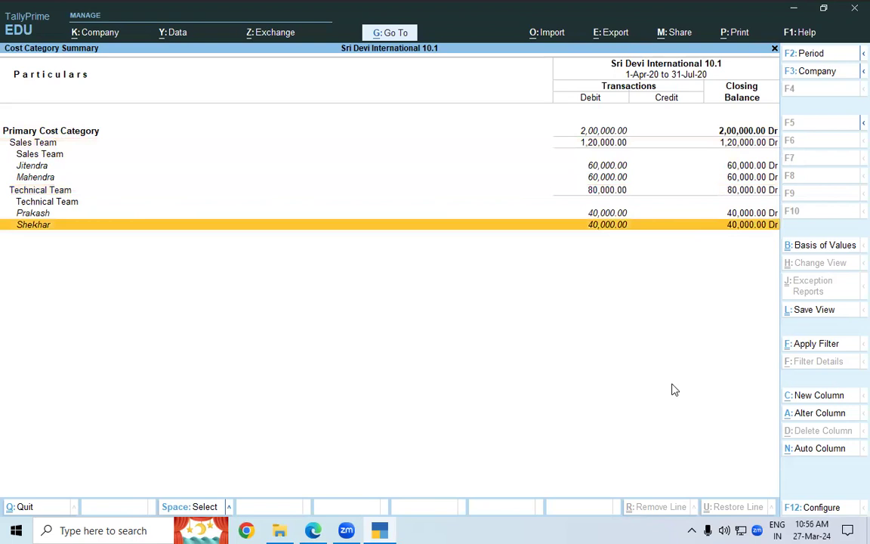
key("alt+Tab")
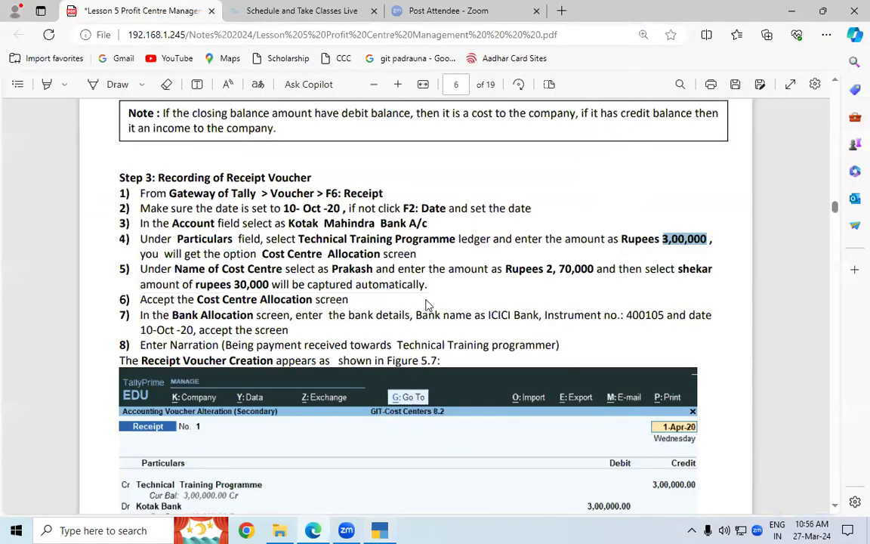
Switch to TallyPrime, leave the Cost Category Summary and start a new receipt voucher
key("alt+Tab")
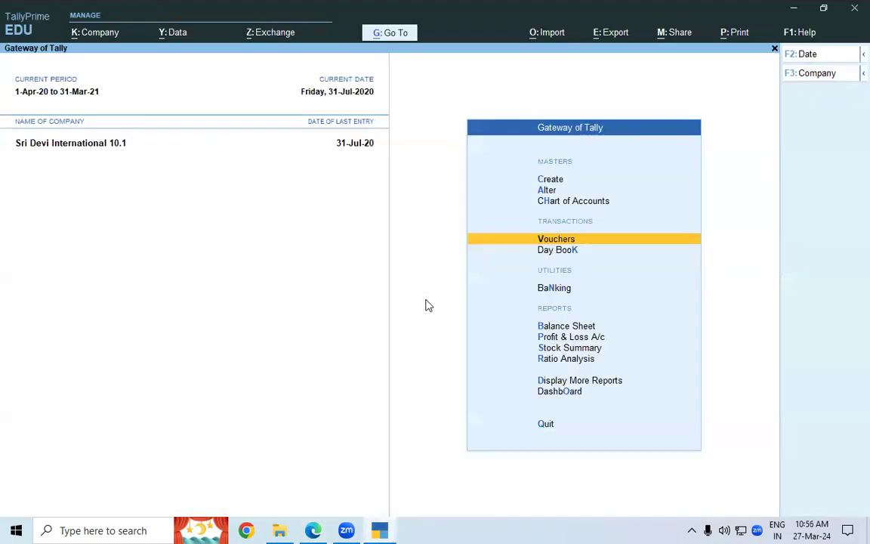
key("Return")
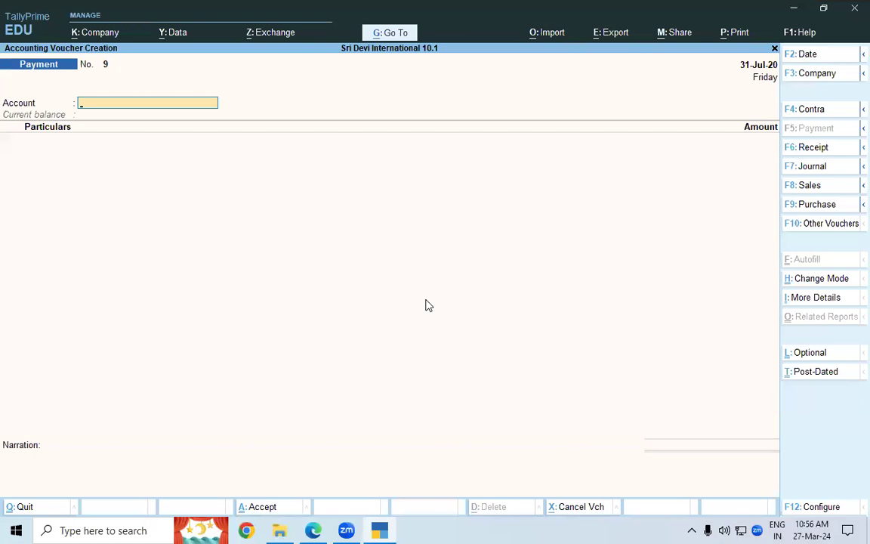
key("F6")
Switch to the lesson PDF and read the rest of Step 3, including the receipt voucher in Figure 5.7
key("alt+Tab")
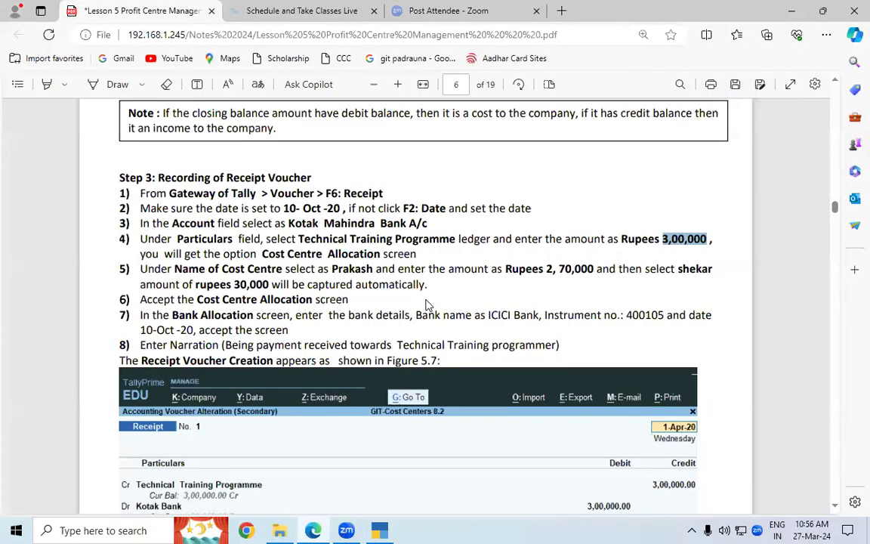
scroll(755, 457, "down", 1)
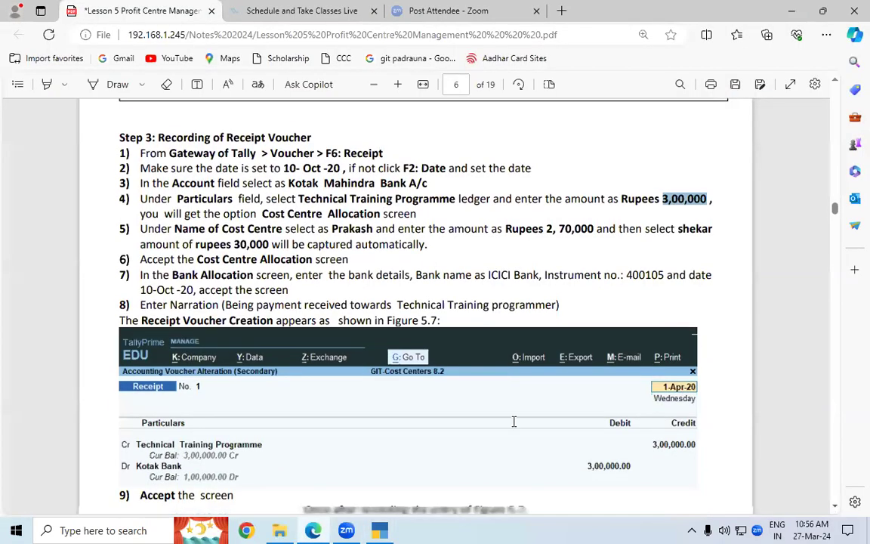
scroll(514, 421, "down", 3)
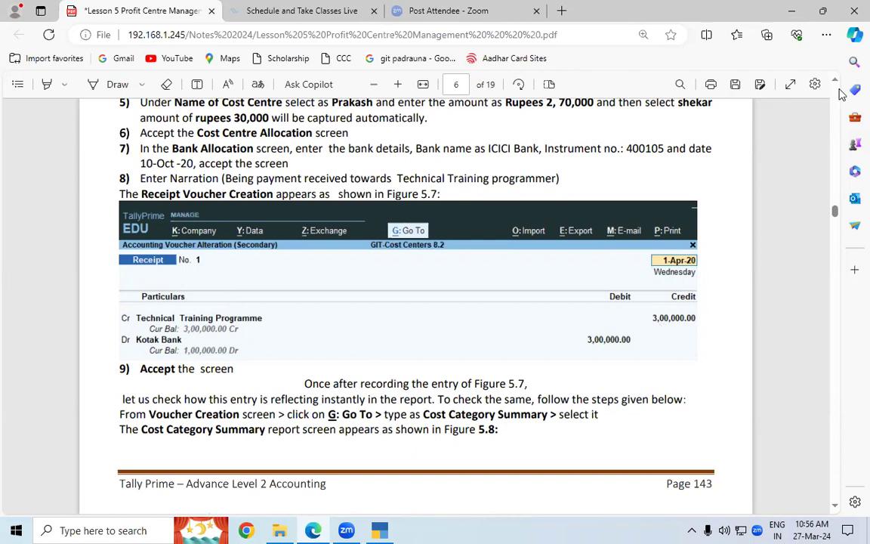
scroll(836, 88, "up", 3)
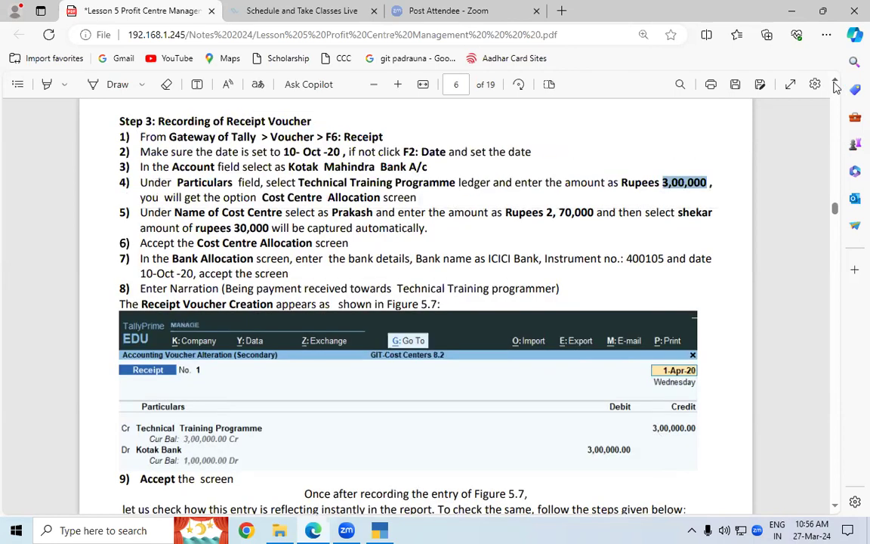
Go back to Illustration 2 in the lesson and check the receipt voucher's cost centres and their revenue amounts
scroll(835, 88, "up", 10)
scroll(836, 88, "up", 8)
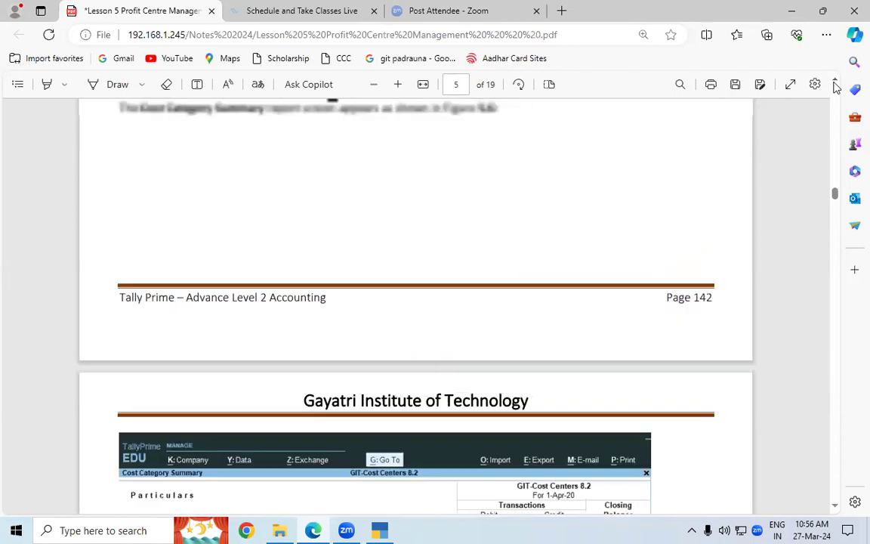
scroll(836, 88, "up", 5)
scroll(836, 87, "up", 8)
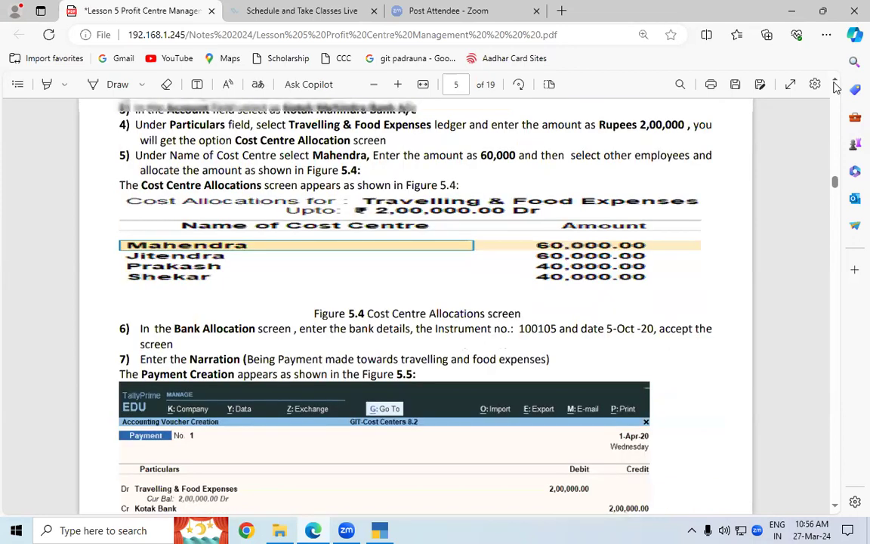
scroll(836, 88, "up", 7)
scroll(836, 88, "up", 6)
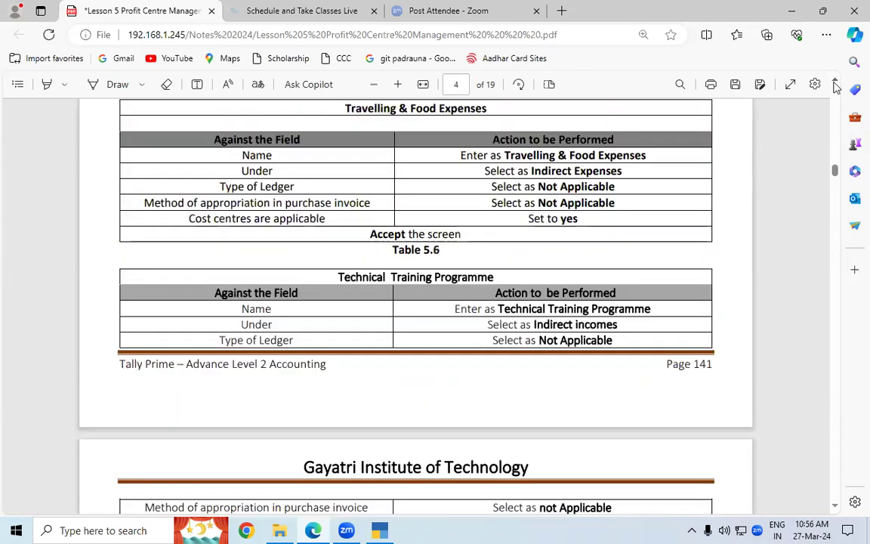
scroll(836, 87, "up", 6)
scroll(835, 87, "up", 3)
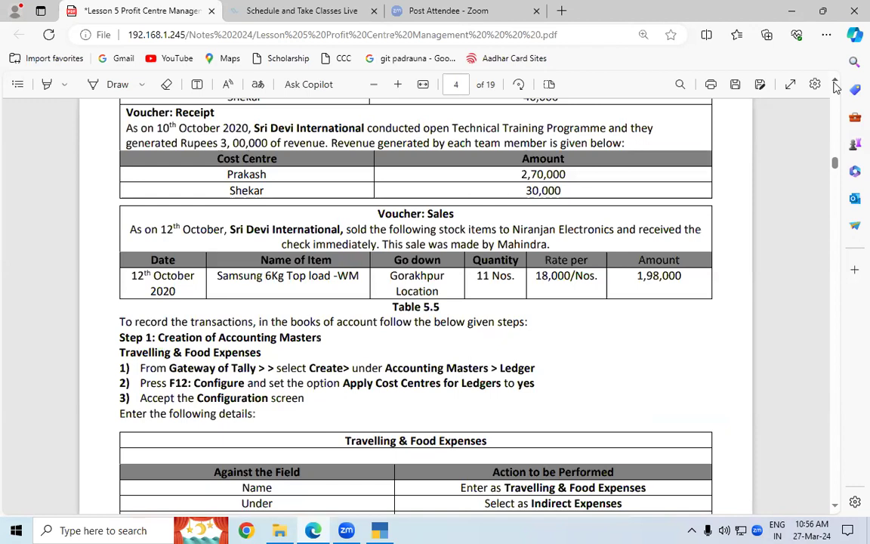
scroll(836, 88, "up", 10)
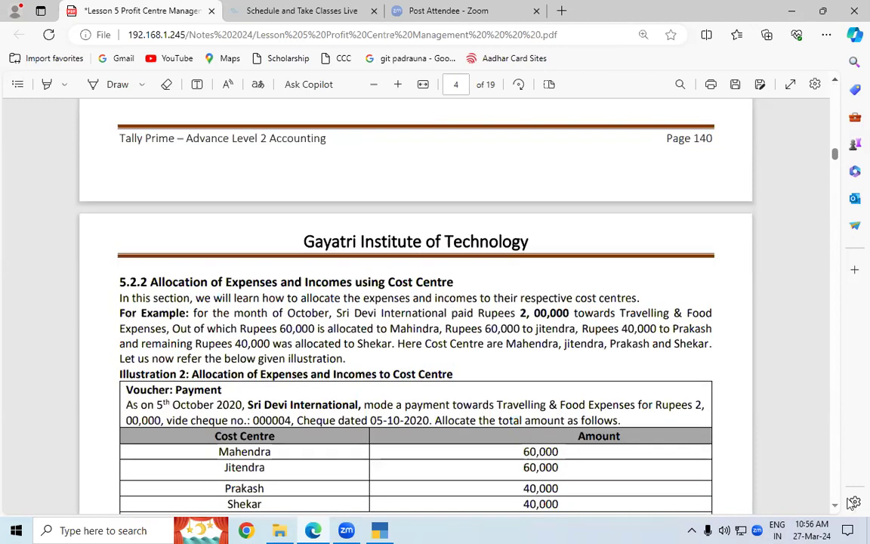
scroll(836, 506, "down", 4)
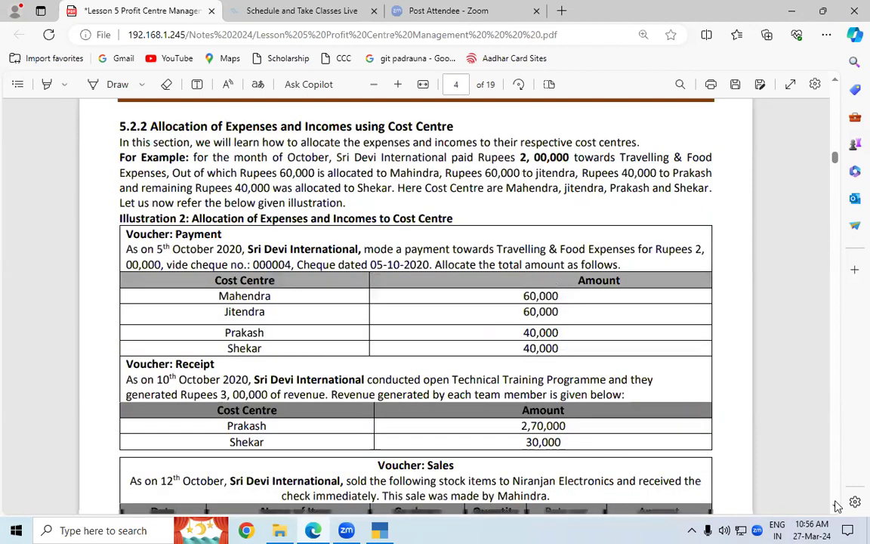
scroll(836, 505, "down", 3)
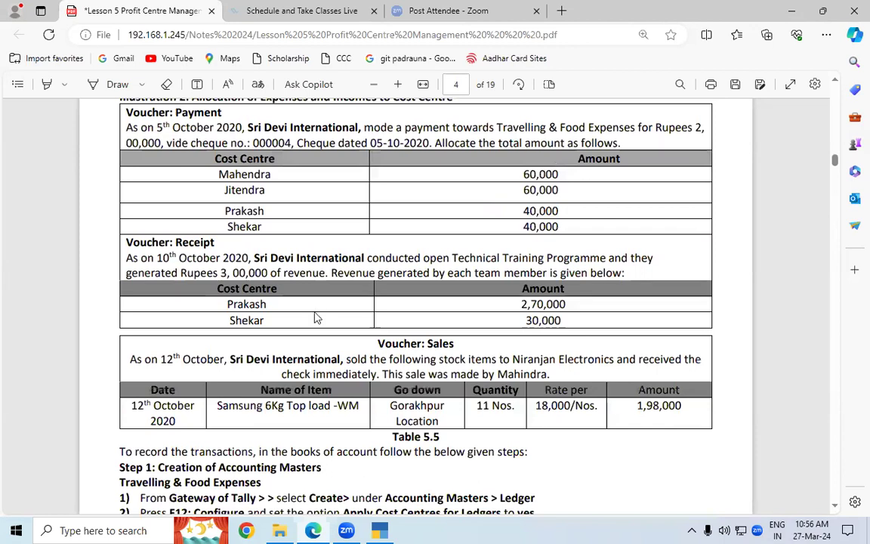
double_click(236, 303)
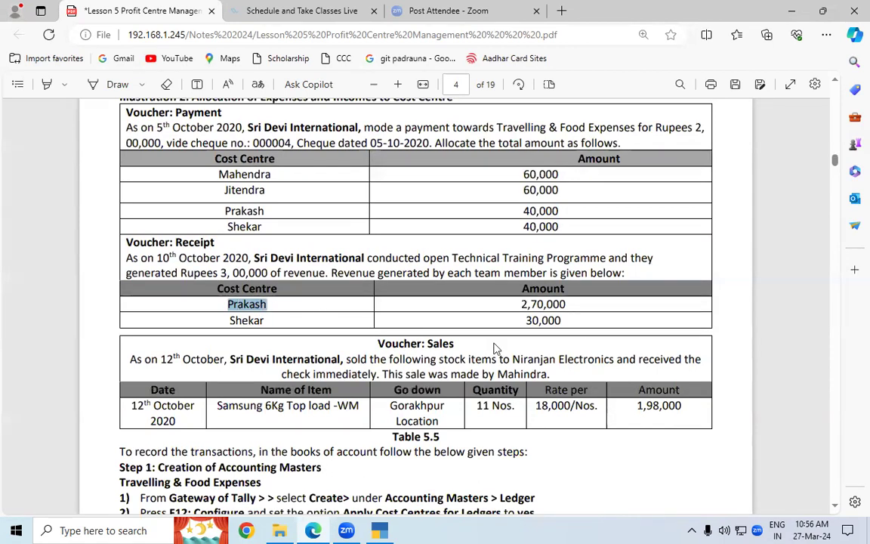
double_click(540, 304)
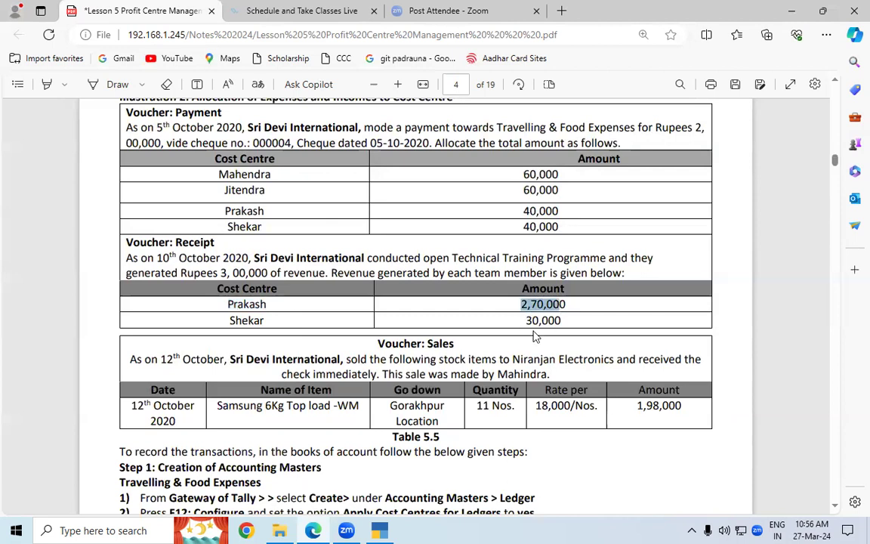
Switch to TallyPrime and set the receipt's account to Kotak Mahindra Bank A/C and its particulars to Technical Training Programme
key("alt+Tab")
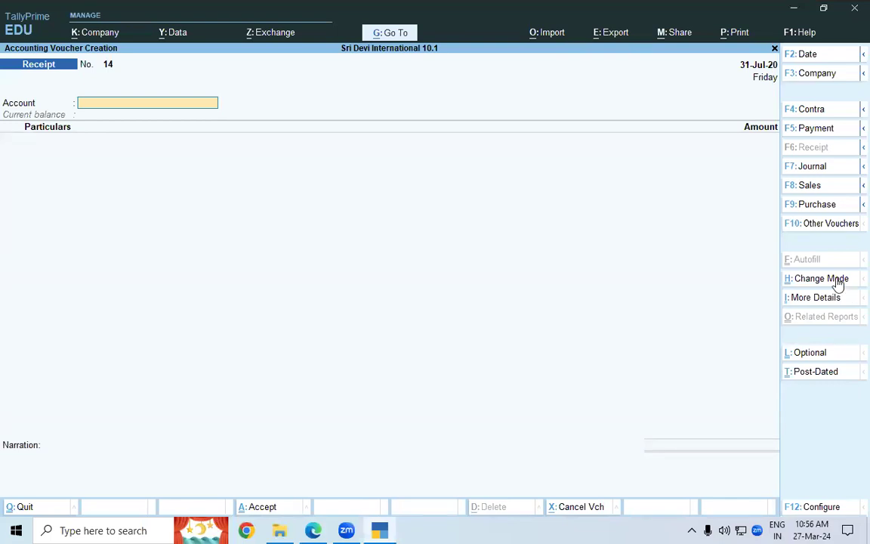
type("ko")
key("Return")
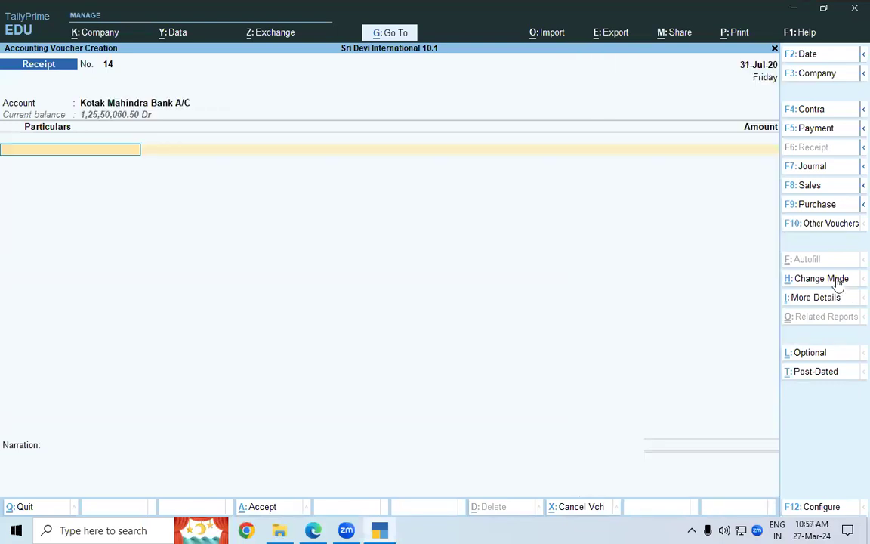
type("T")
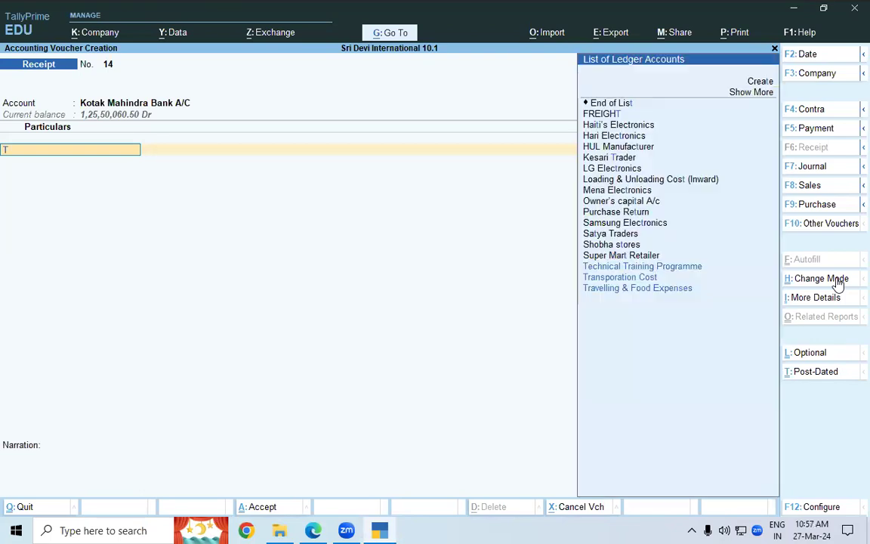
type("e")
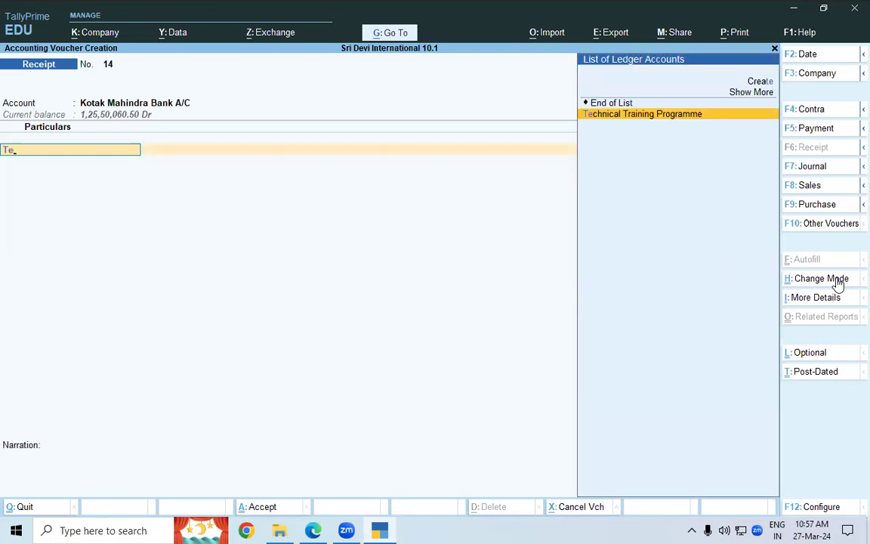
key("Return")
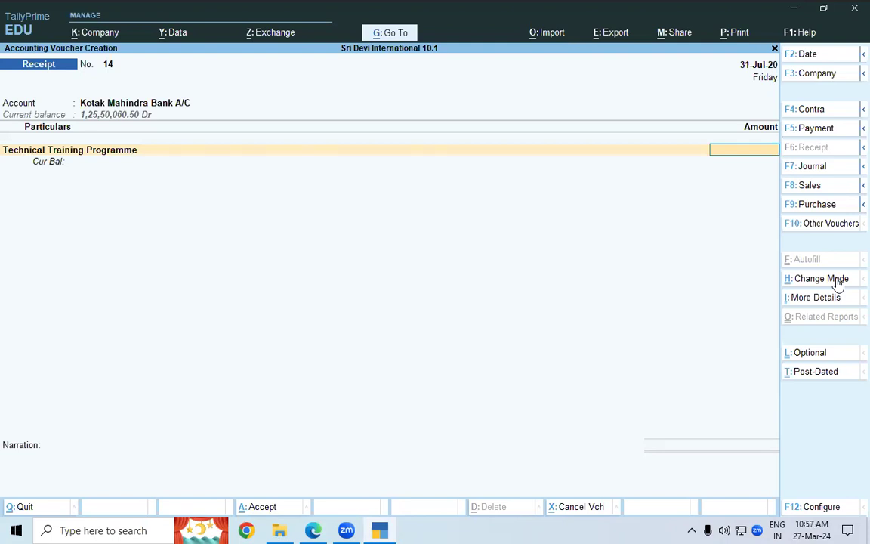
Enter 3,00,000 as the Technical Training Programme amount and allocate 2,70,000 of it to the first Technical Team member's cost centre
type("300000")
key("Return")
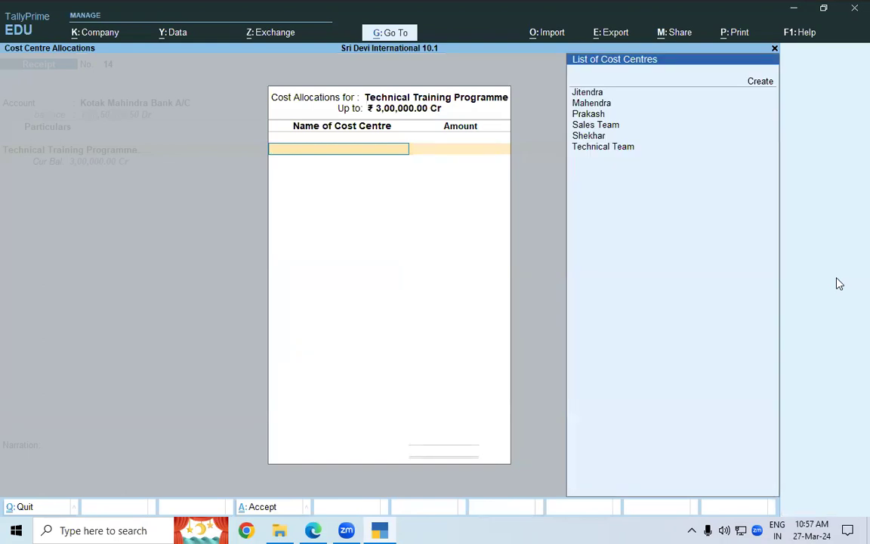
key("Down")
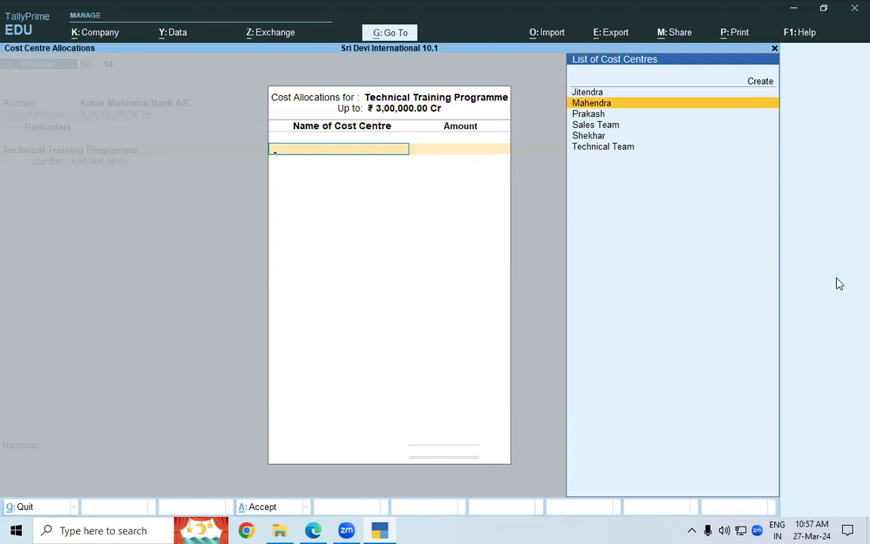
key("Down")
key("Return")
key("alt+Tab")
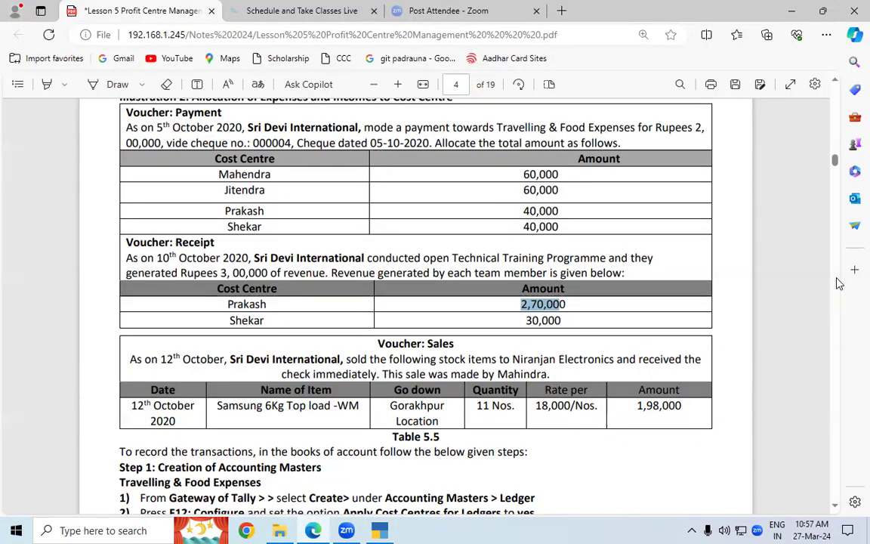
key("alt+Tab")
type("270000")
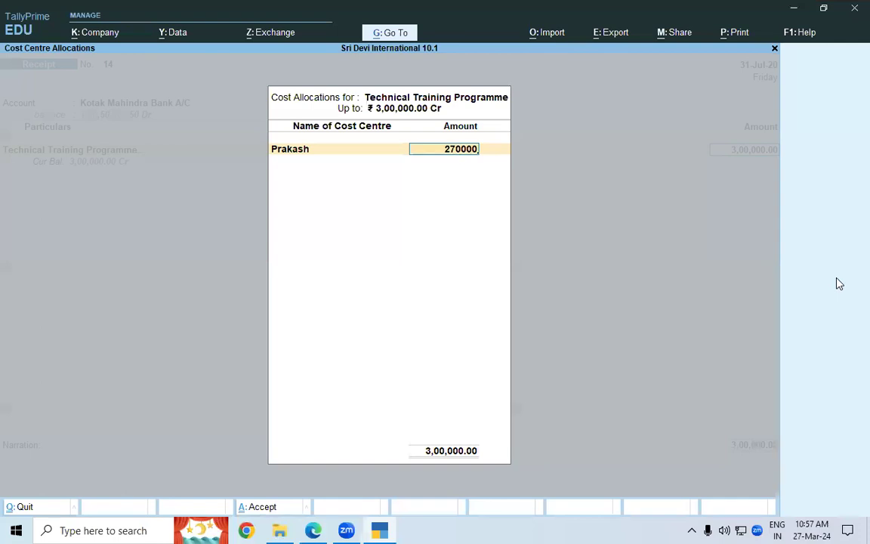
key("Return")
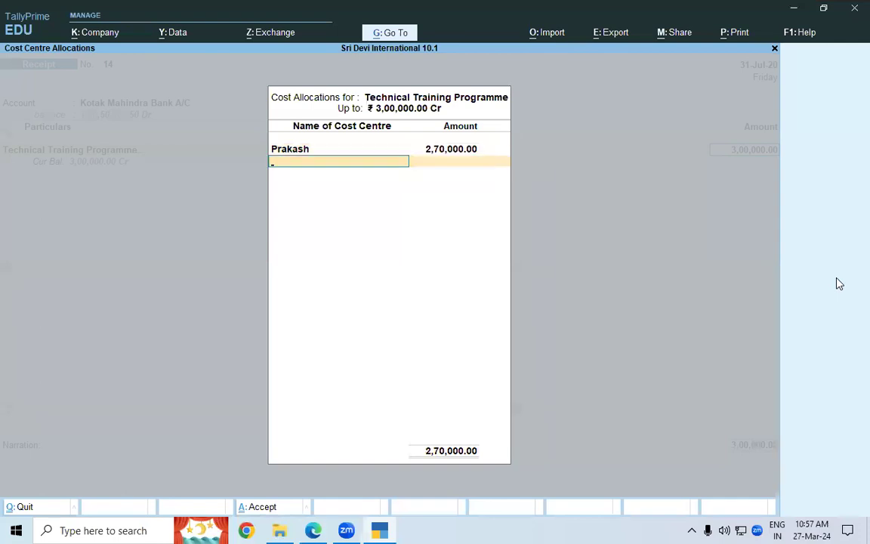
Check the lesson's receipt table, allocate the remaining 30,000 to the second Technical Team member's cost centre and finish the cost allocation
key("alt+Tab")
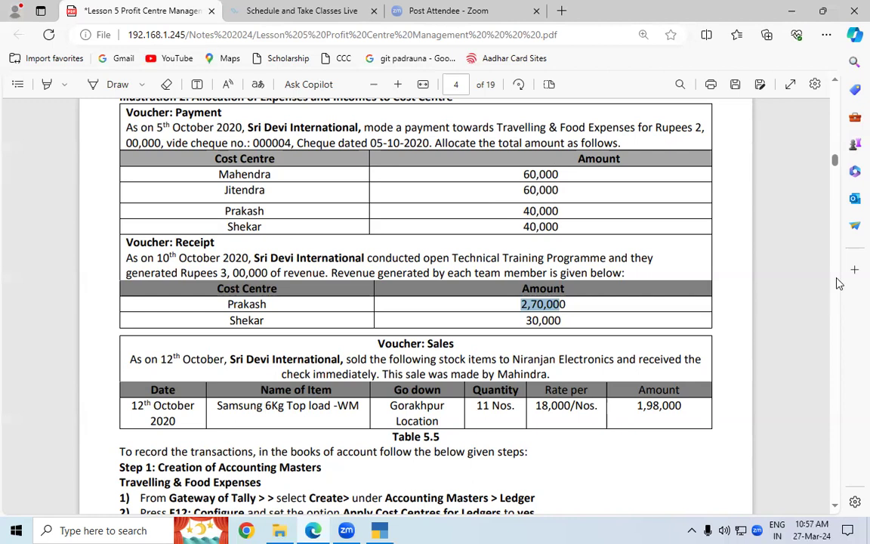
key("alt+Tab")
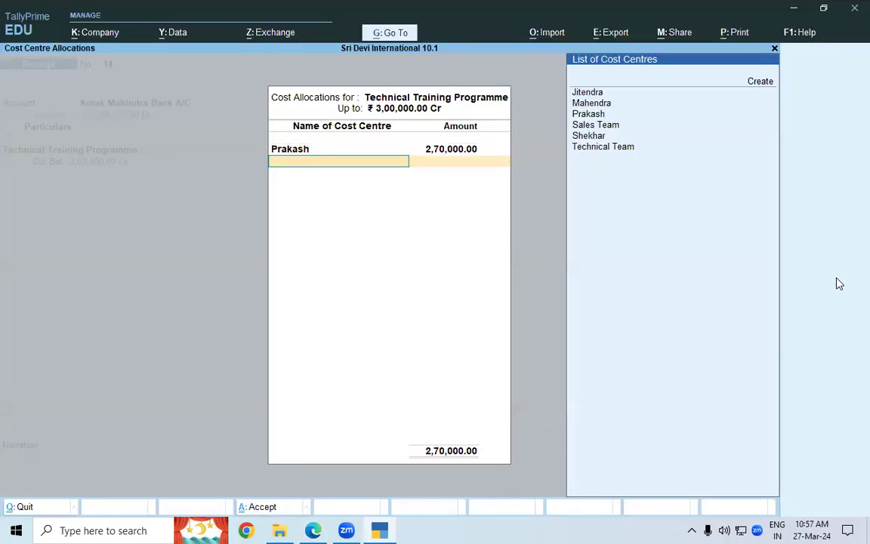
type("Sh")
key("Return")
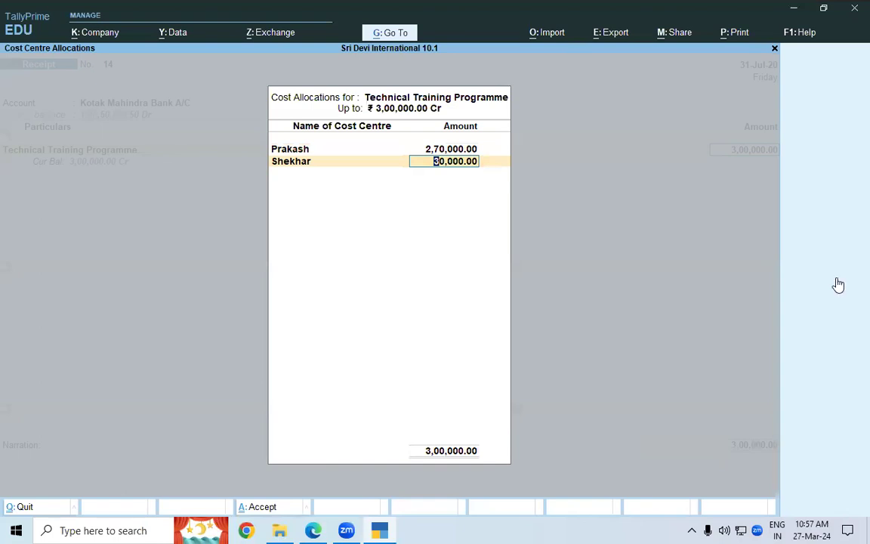
key("Return")
key("Return")
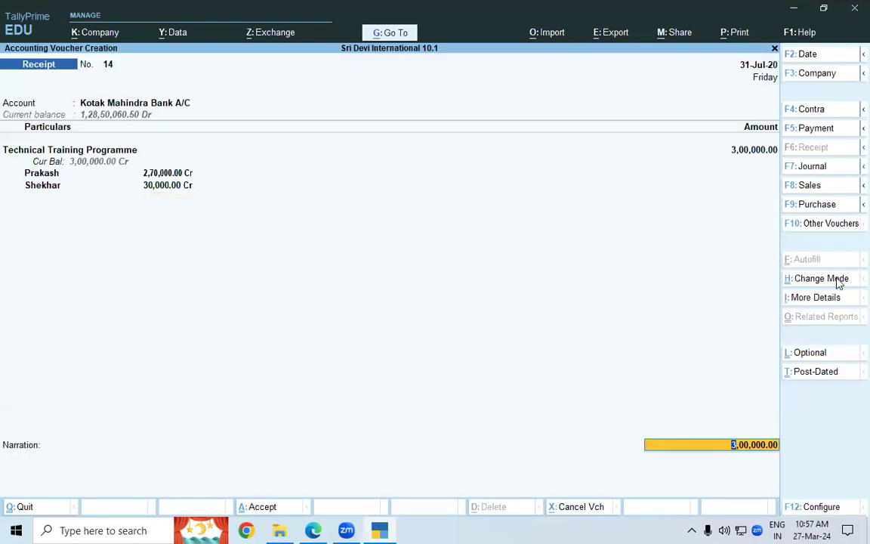
Keep the default Cheque/DD bank allocation, leave the instrument number and bank name blank, and save the receipt voucher
key("Return")
key("Return")
key("Return")
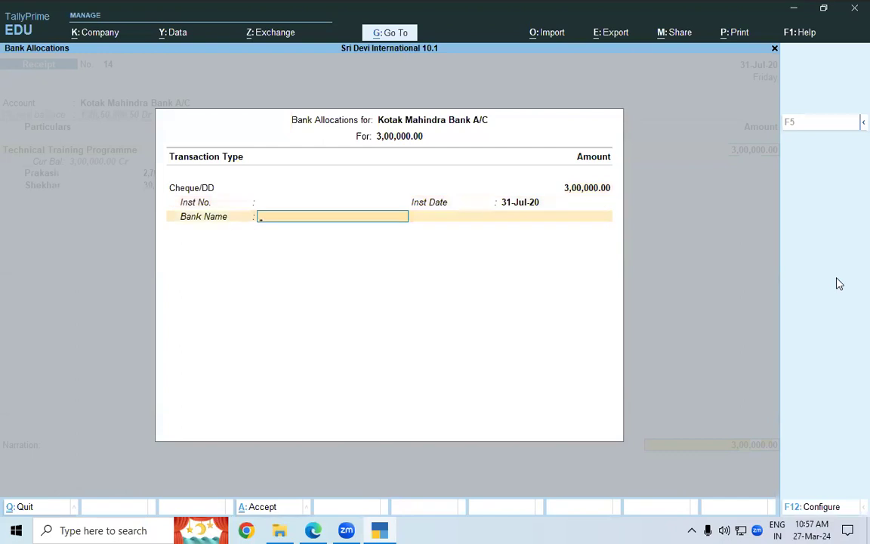
key("Return")
key("Return")
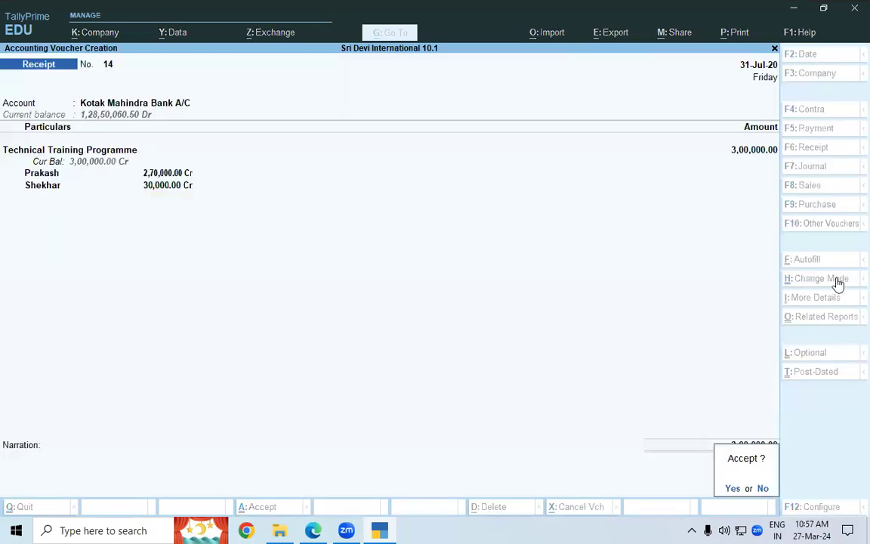
key("y")
Switch to the lesson PDF and read on past the receipt voucher steps to the Cost Category Summary in Figure 5.8
key("alt+Tab")
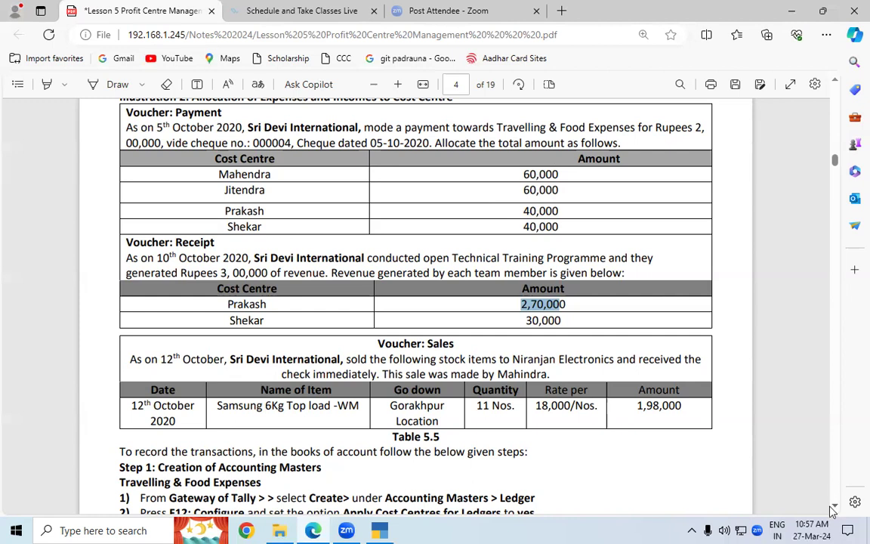
scroll(831, 511, "down", 5)
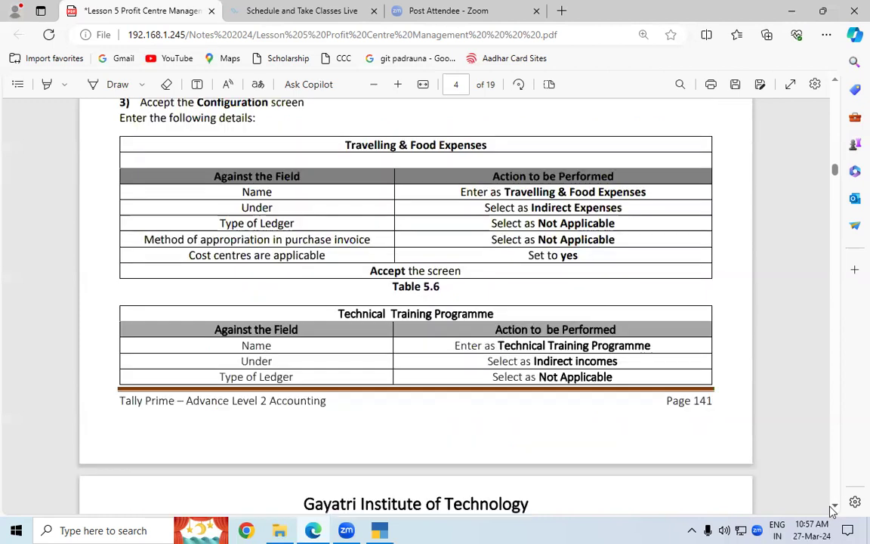
scroll(831, 511, "down", 5)
scroll(831, 511, "down", 10)
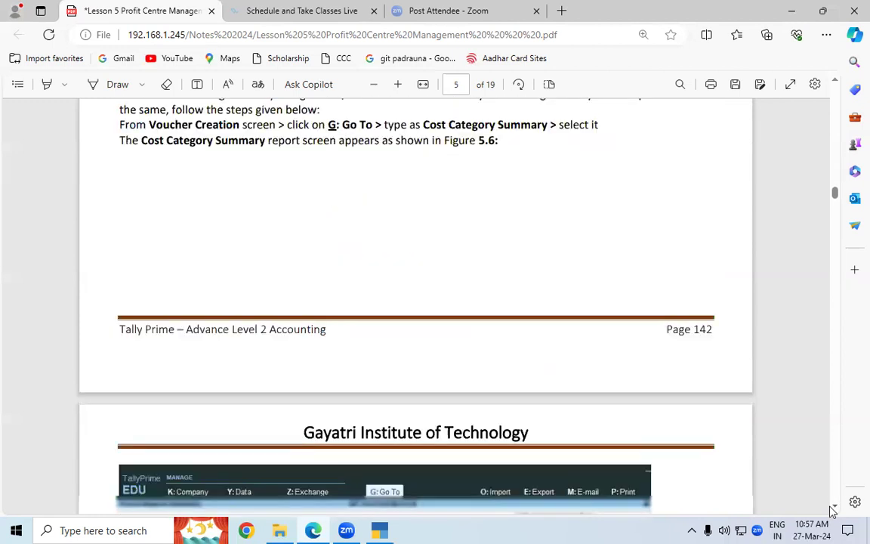
scroll(831, 511, "down", 2)
scroll(831, 511, "down", 4)
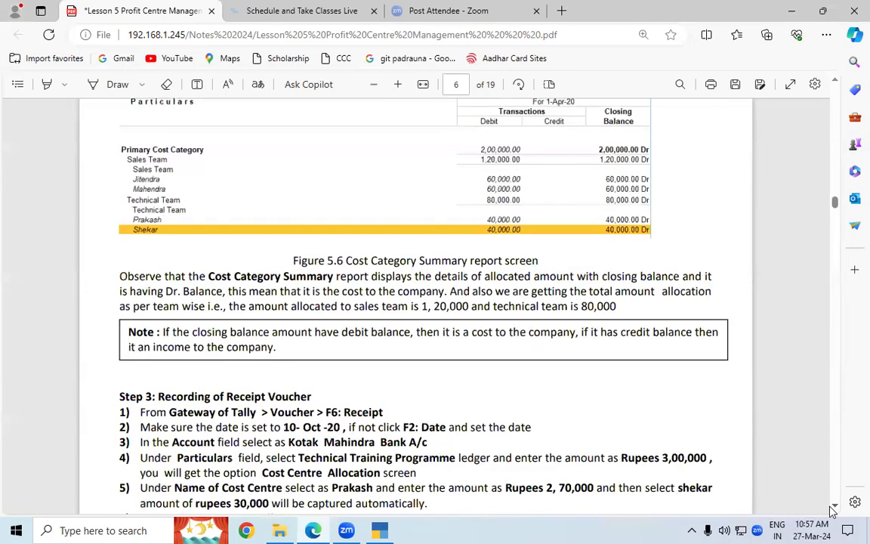
scroll(831, 511, "down", 1)
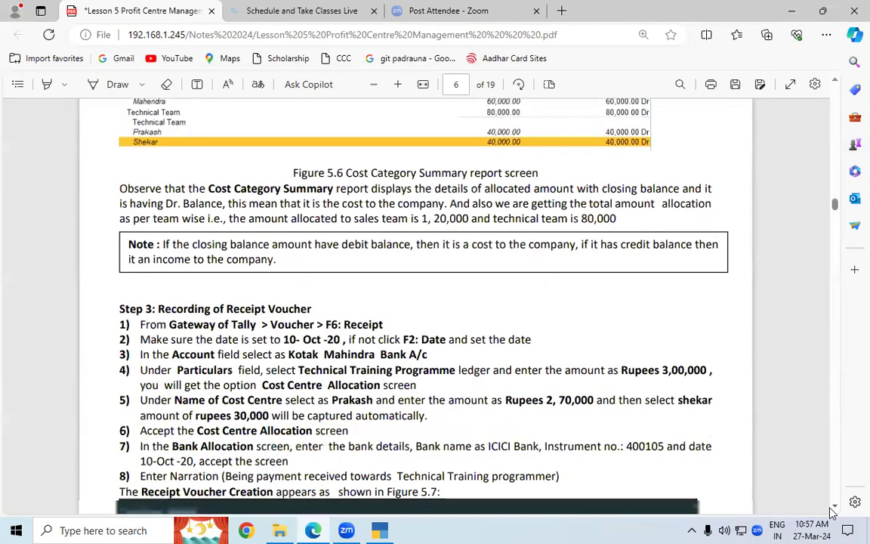
scroll(831, 512, "down", 3)
scroll(831, 512, "down", 3)
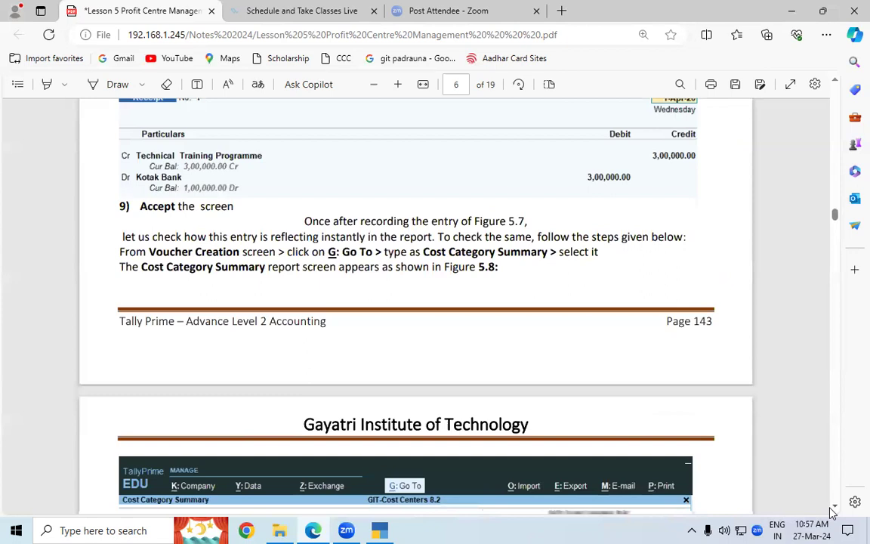
scroll(831, 511, "down", 1)
scroll(831, 511, "down", 3)
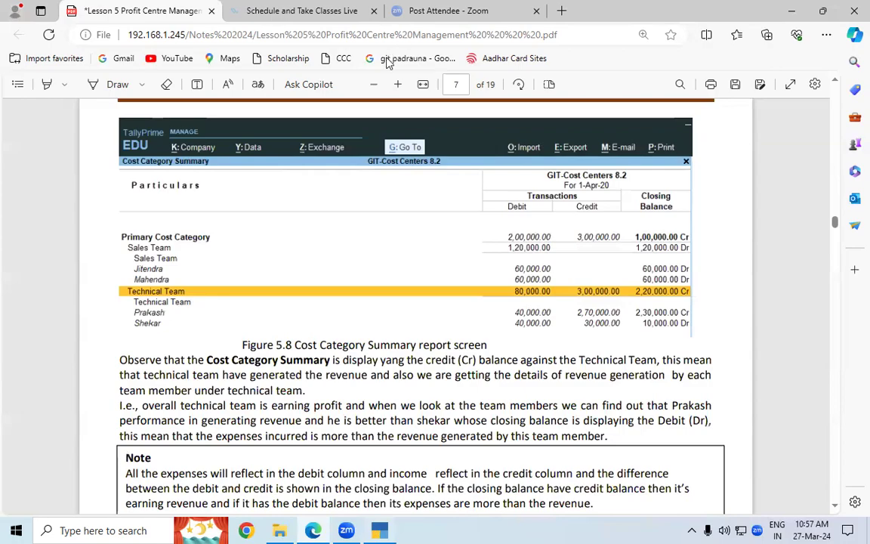
Switch to TallyPrime, open the Cost Category Summary report and examine the Technical Team members' debit, credit and closing balances
key("alt+Tab")
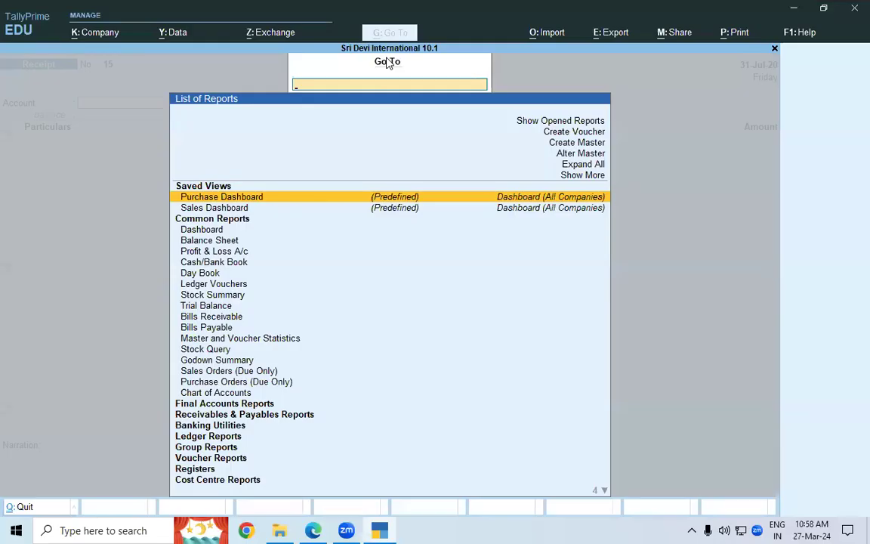
type("Cost")
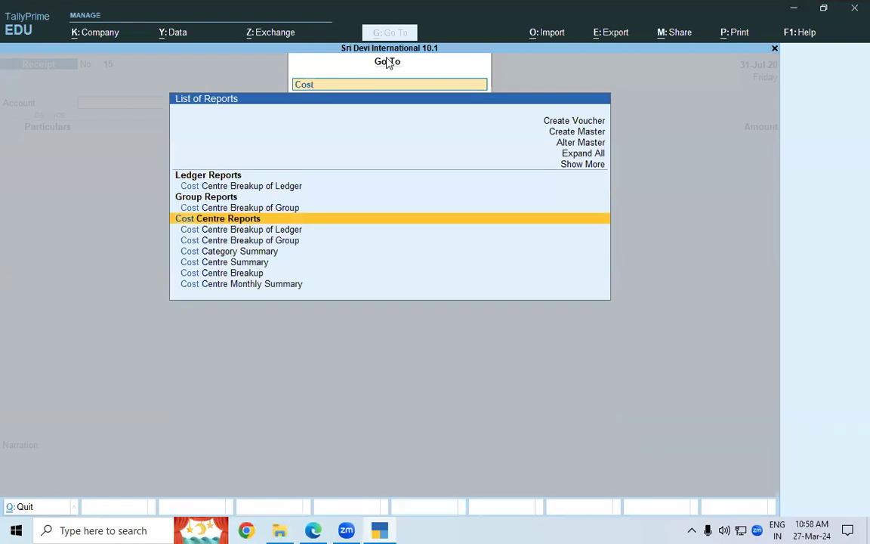
key("Down")
key("Down")
key("Down")
key("Down")
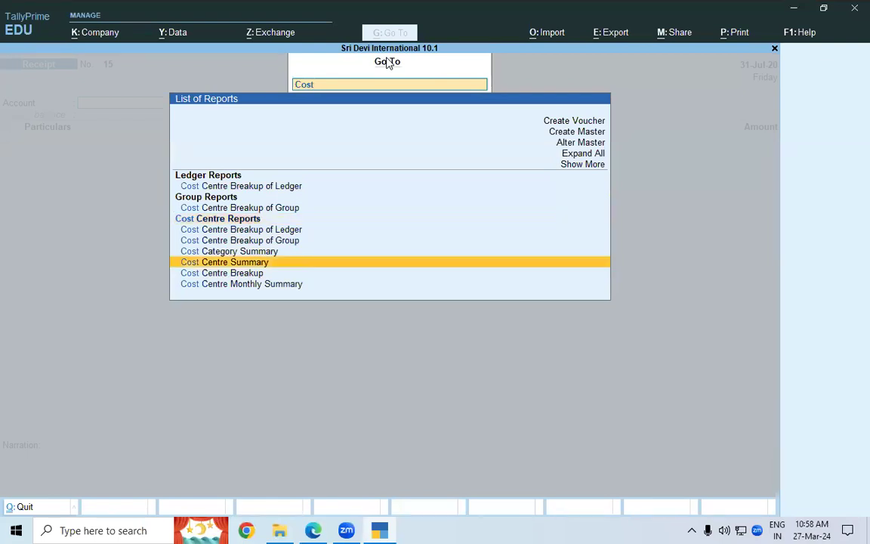
key("Return")
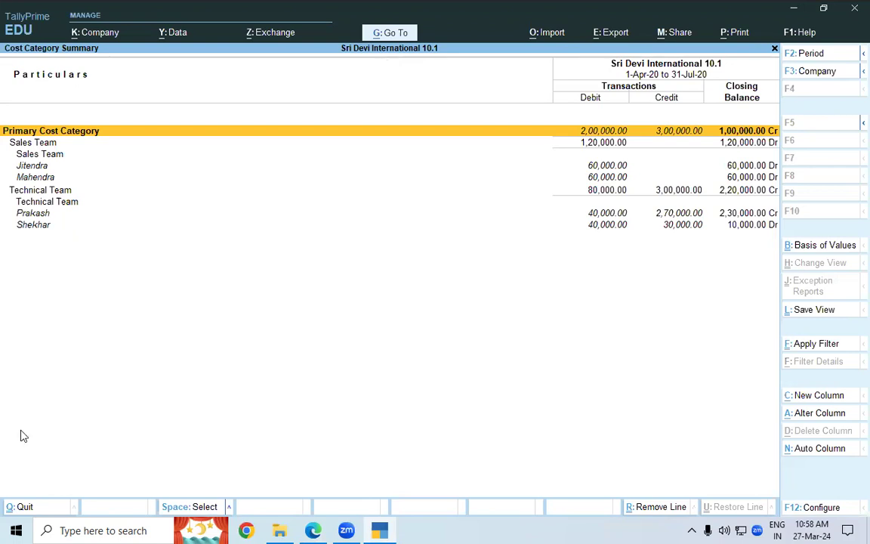
left_click(46, 229)
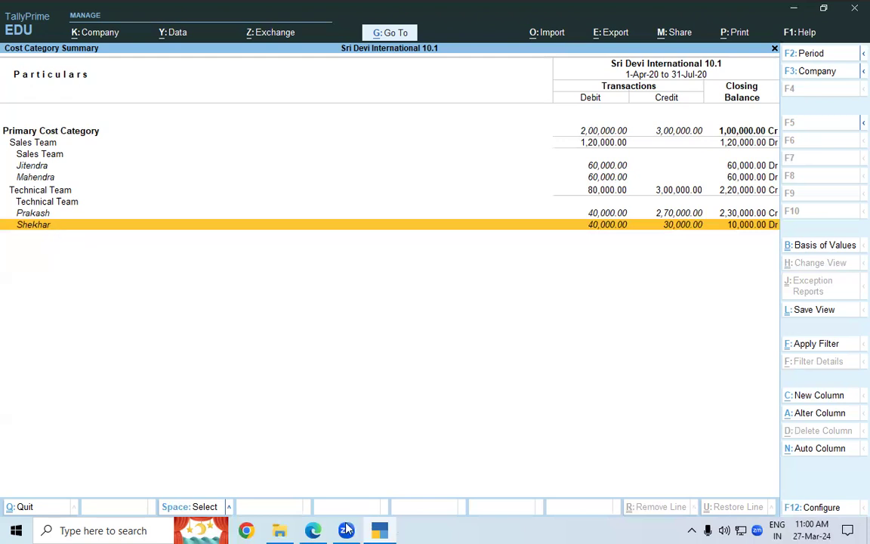
Switch to the lesson PDF, go to the Activity below Figure 5.8 and mark its Sales voucher transaction with the Draw pen
left_click(311, 529)
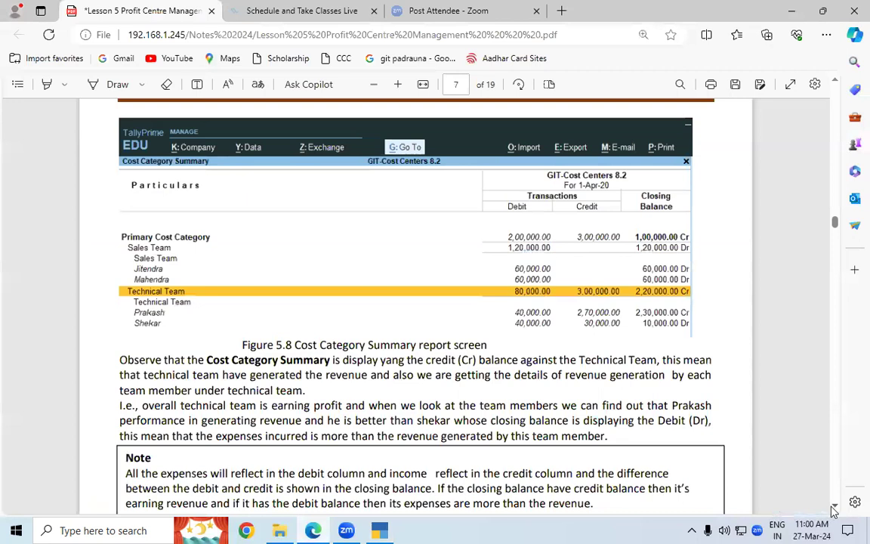
scroll(832, 511, "down", 2)
scroll(833, 512, "down", 1)
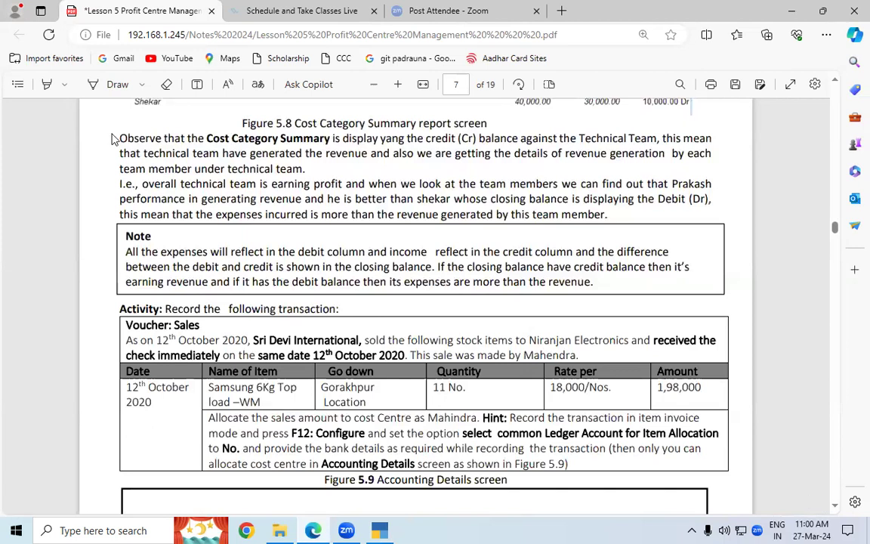
left_click(120, 84)
left_click(102, 87)
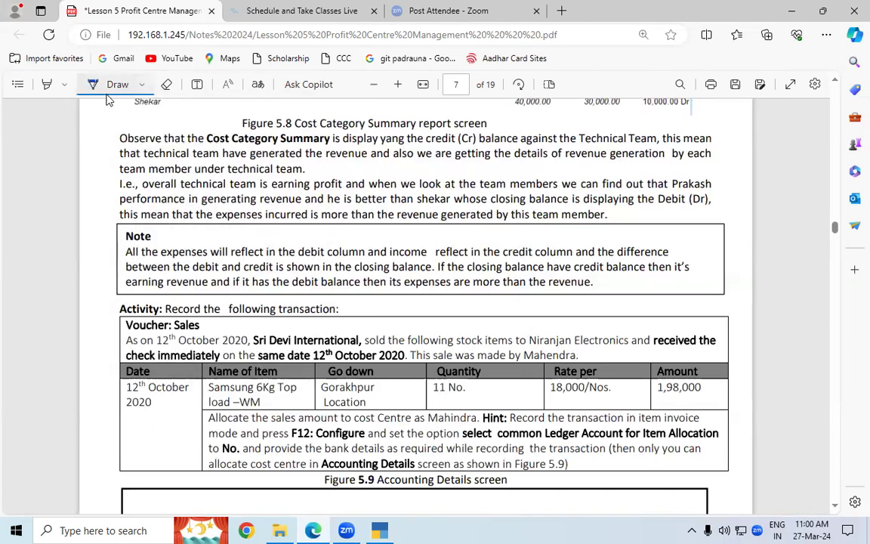
left_click_drag(107, 333, 130, 338)
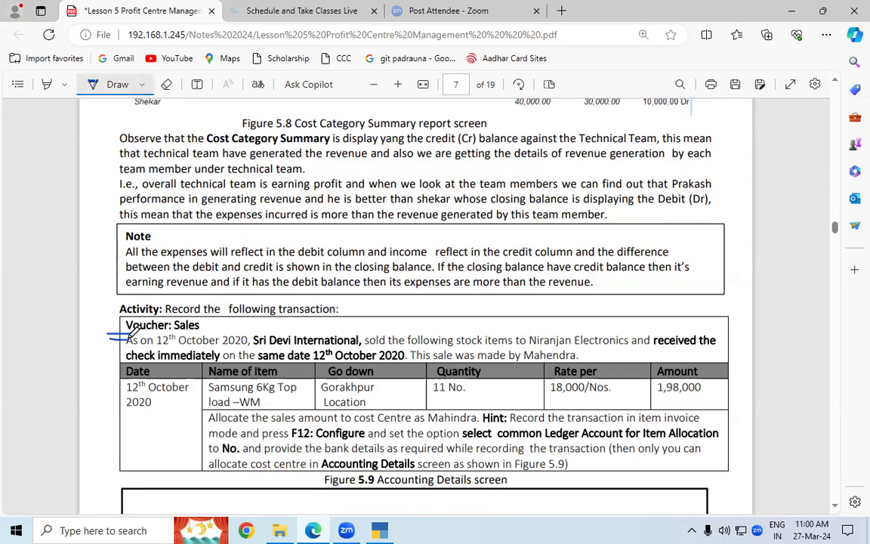